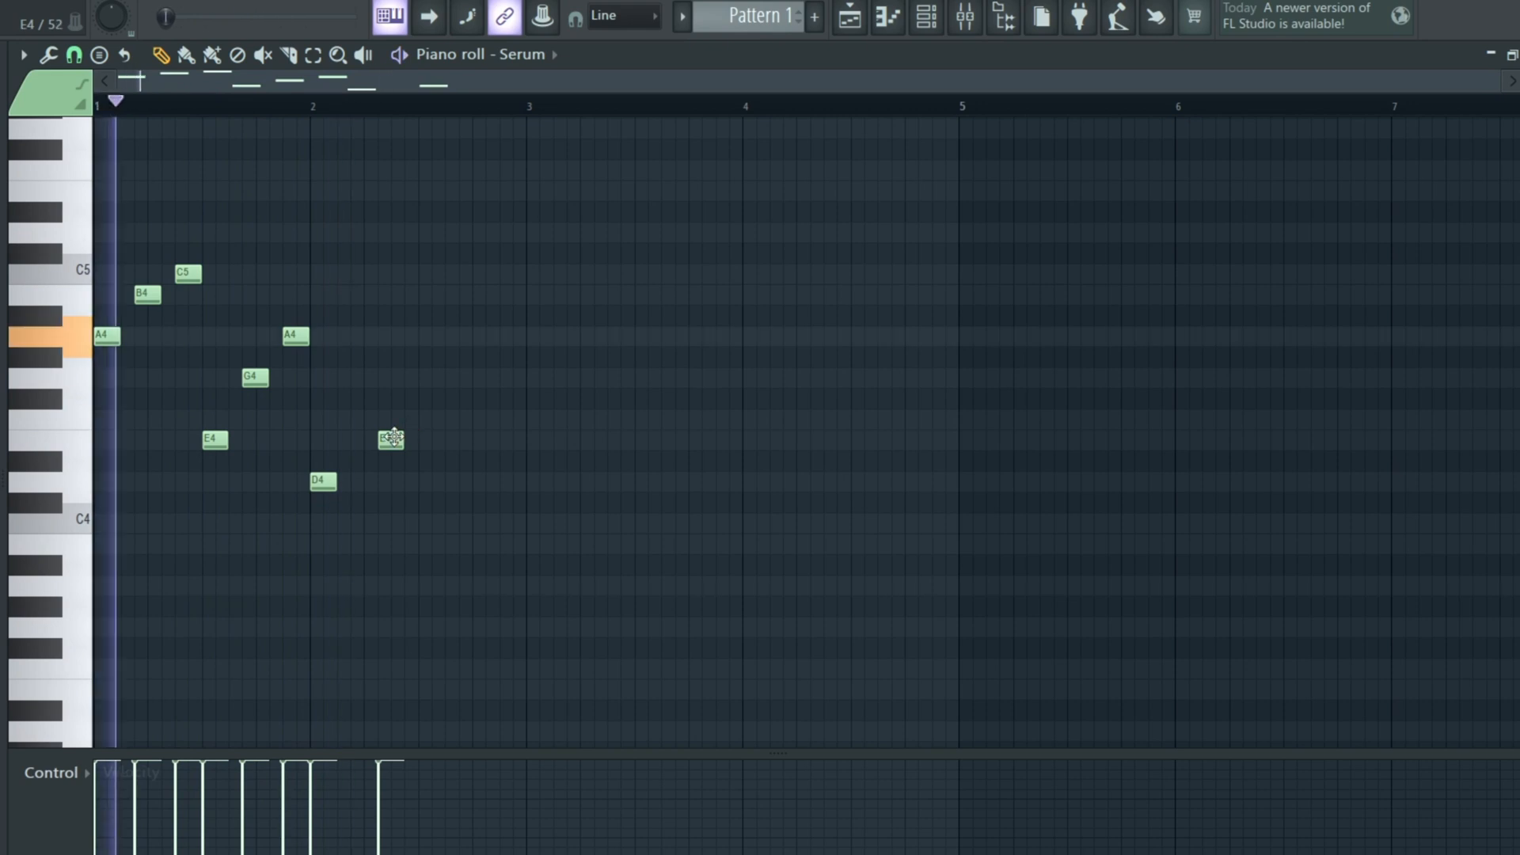
# - Add A4, D4 and F4 notes to the Serum melody in the second half of bar 2
pyautogui.moveTo(414, 316); pyautogui.dragTo(405, 342)
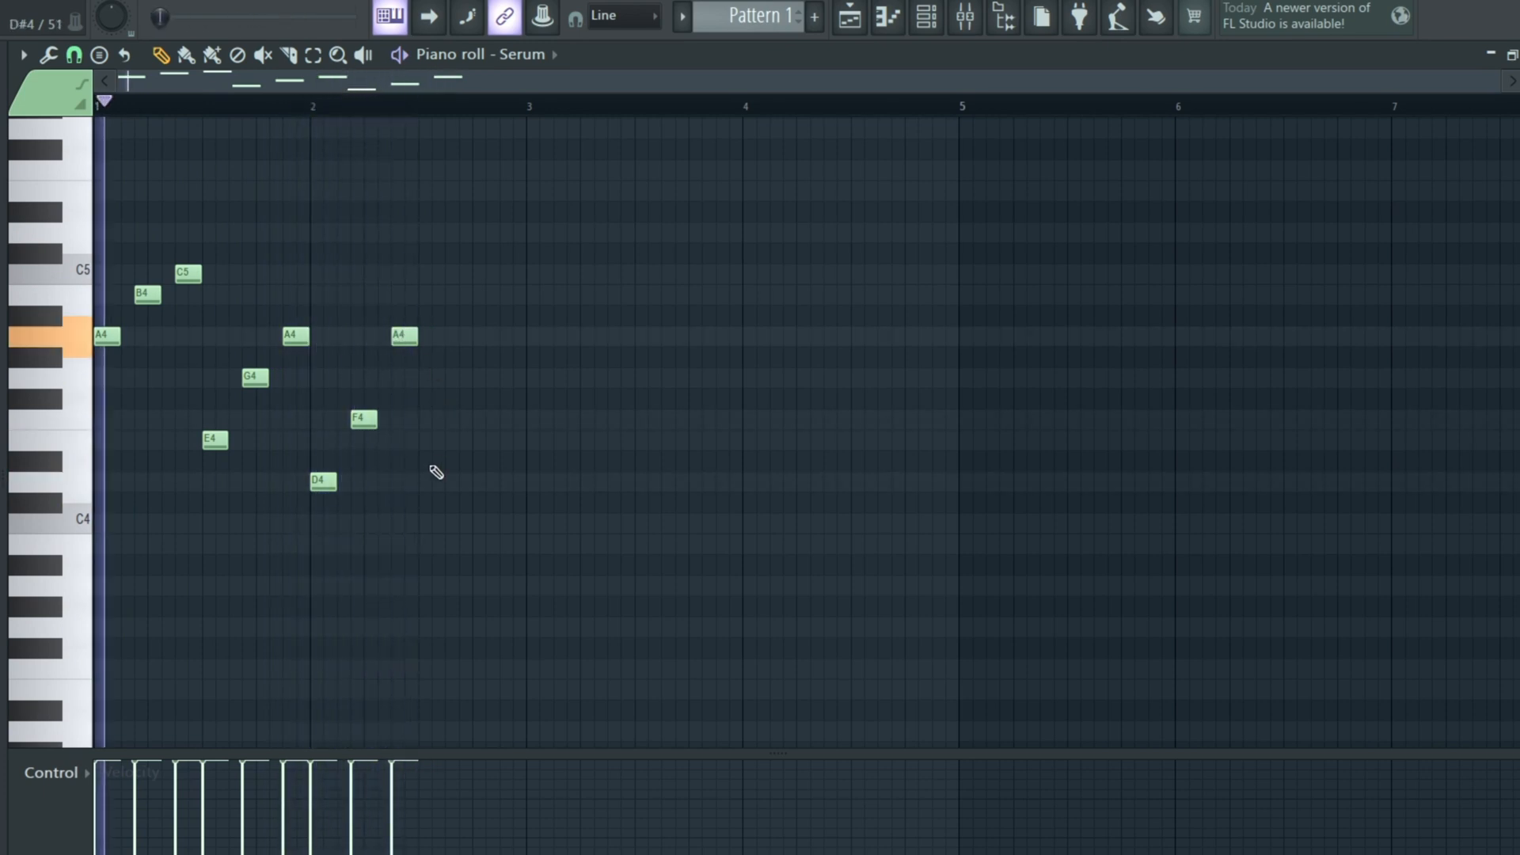
pyautogui.click(426, 480)
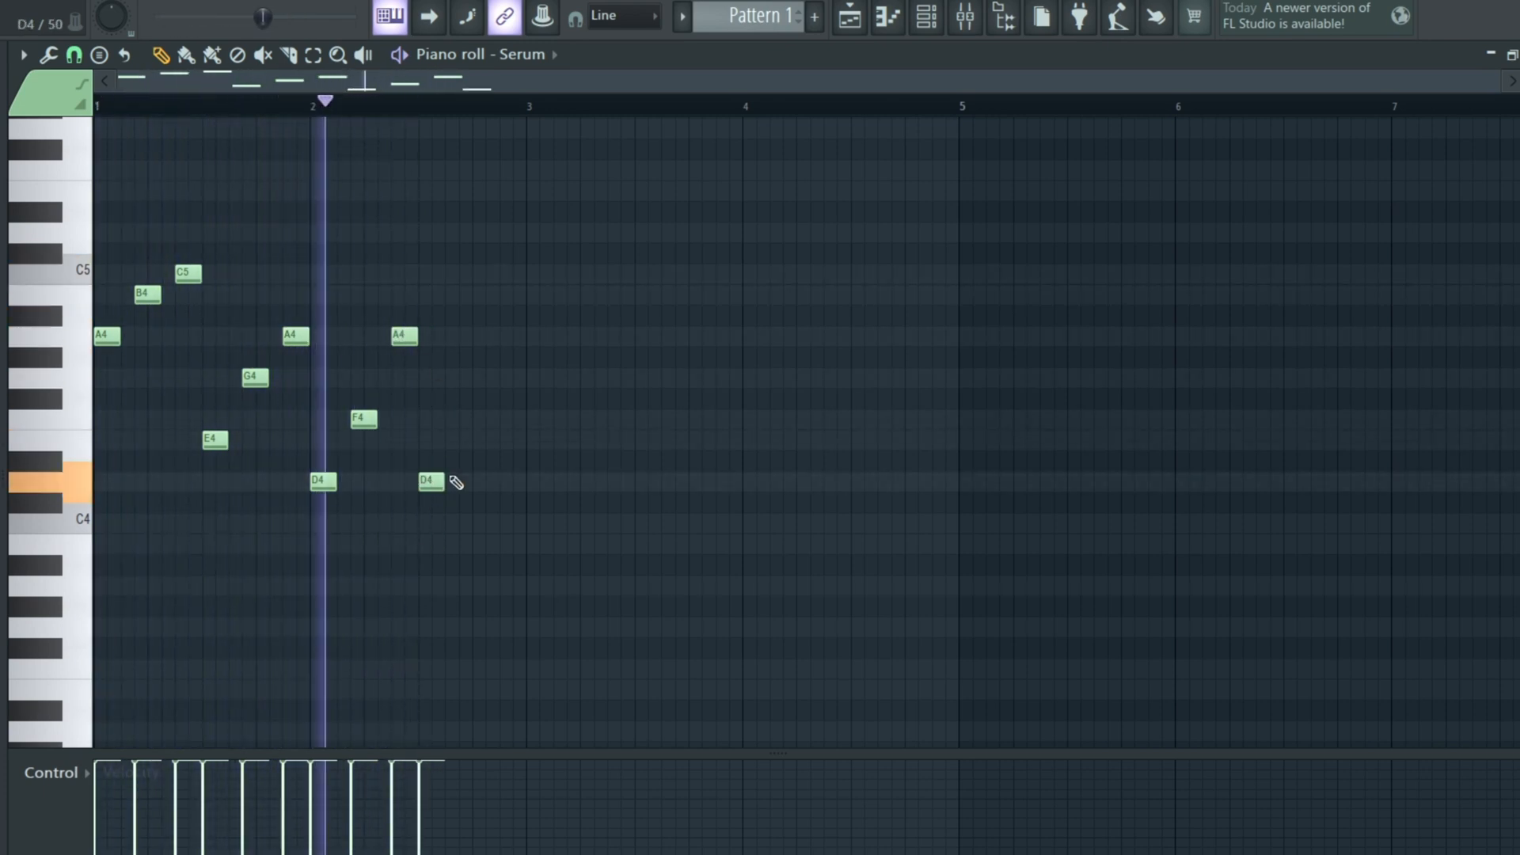
pyautogui.click(453, 420)
pyautogui.moveTo(457, 425); pyautogui.dragTo(467, 442)
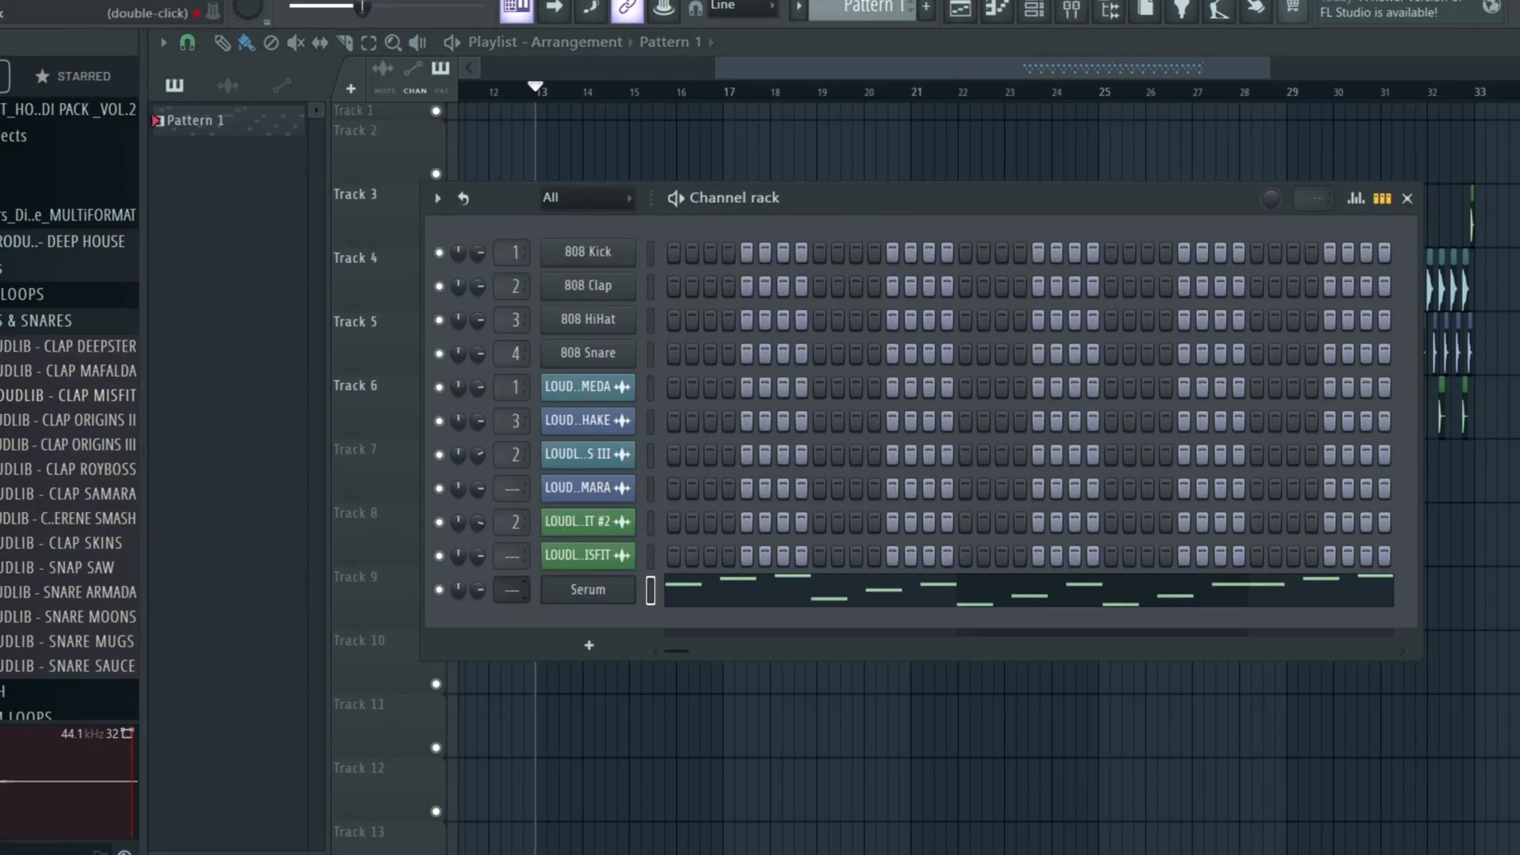
# - Add Fruity parametric EQ 2 to mixer Insert 5, adjust a low-frequency band and listen to the result
pyautogui.press('F9')
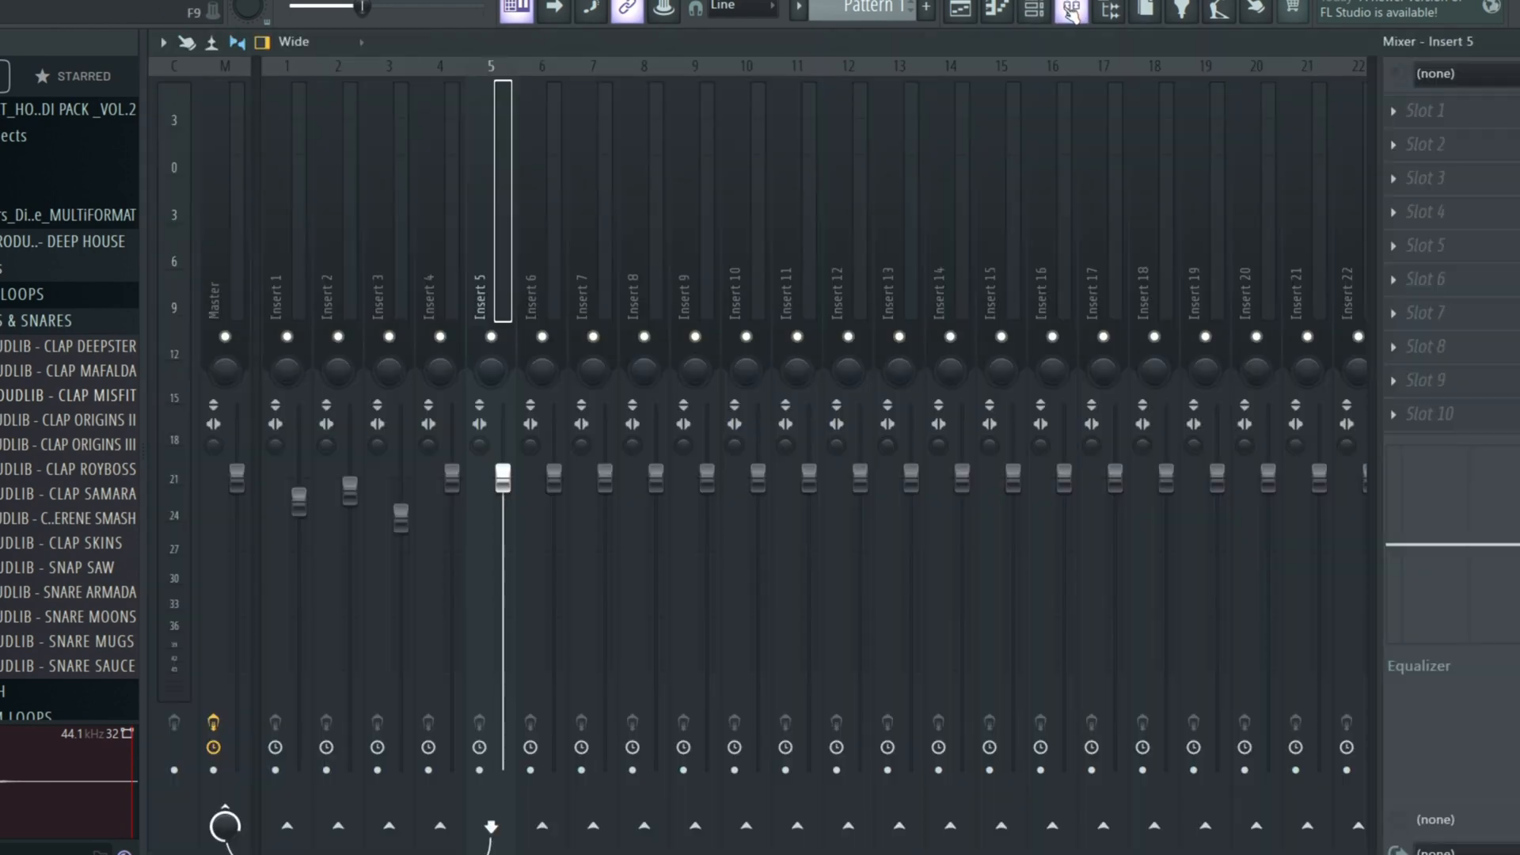
pyautogui.click(1484, 145)
pyautogui.click(1148, 731)
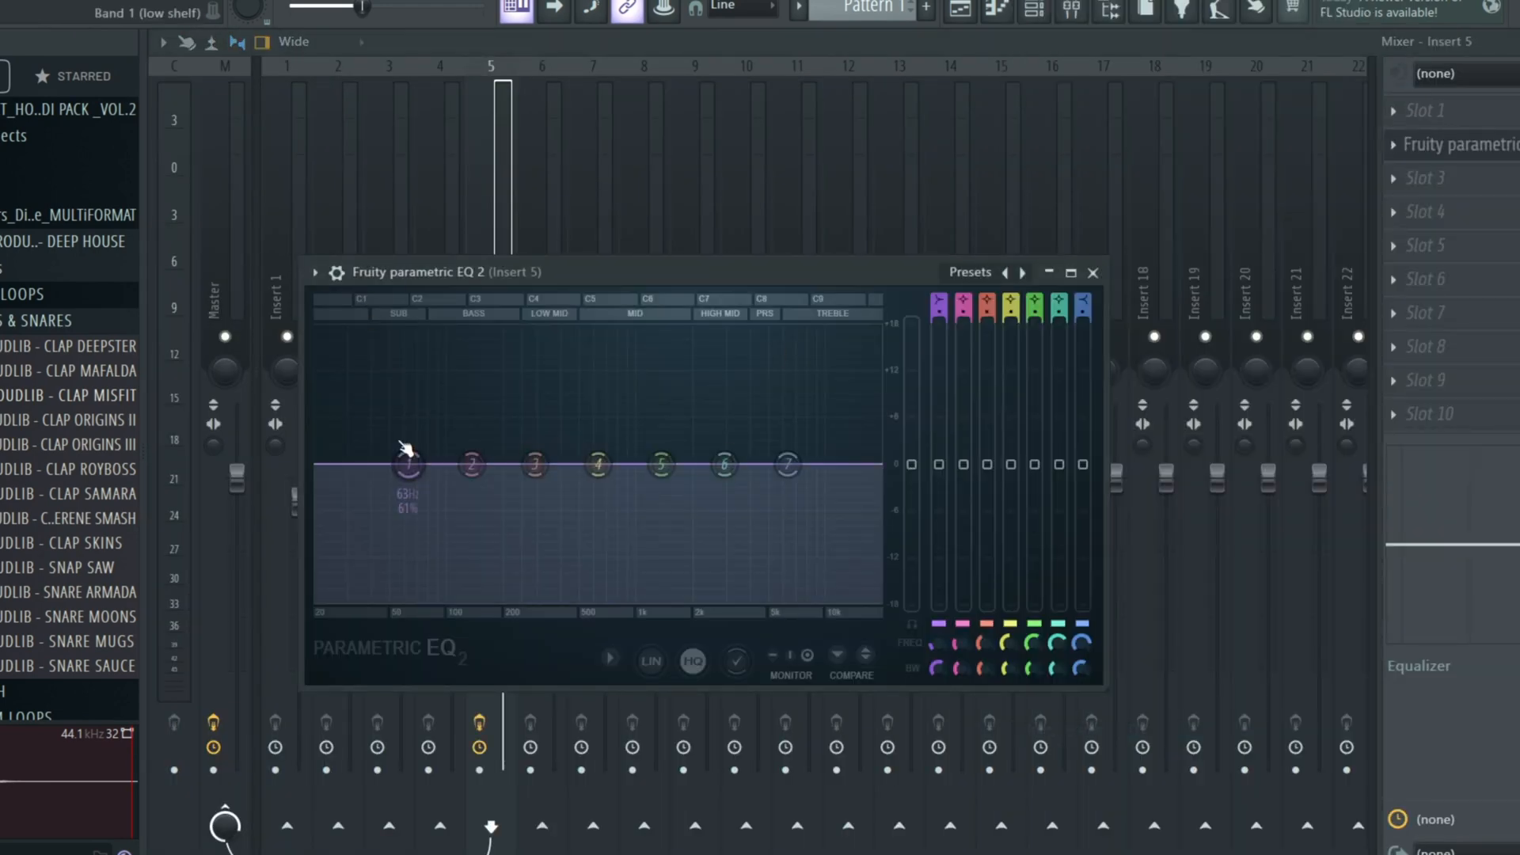
pyautogui.moveTo(473, 479)
pyautogui.mouseDown()
pyautogui.moveTo(499, 481)
pyautogui.moveTo(498, 497)
pyautogui.moveTo(537, 468)
pyautogui.moveTo(490, 496)
pyautogui.mouseUp()
pyautogui.press('space')
pyautogui.press('space')
# - Place Pattern 1 on Track 4 of the playlist from bar 13 and repeat it up to bar 25
pyautogui.click(972, 17)
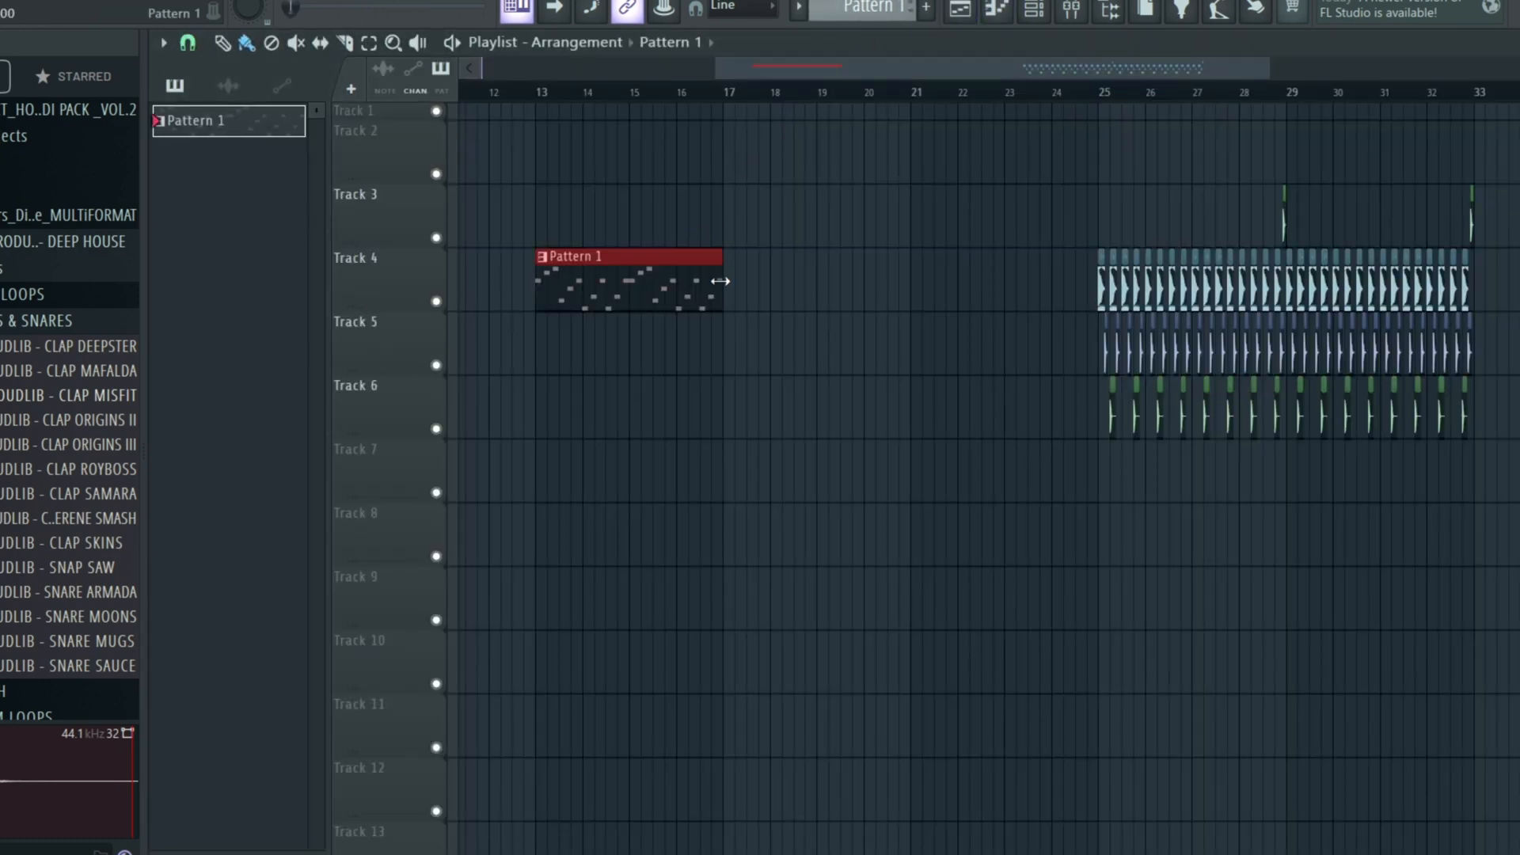
pyautogui.moveTo(986, 207); pyautogui.dragTo(952, 299)
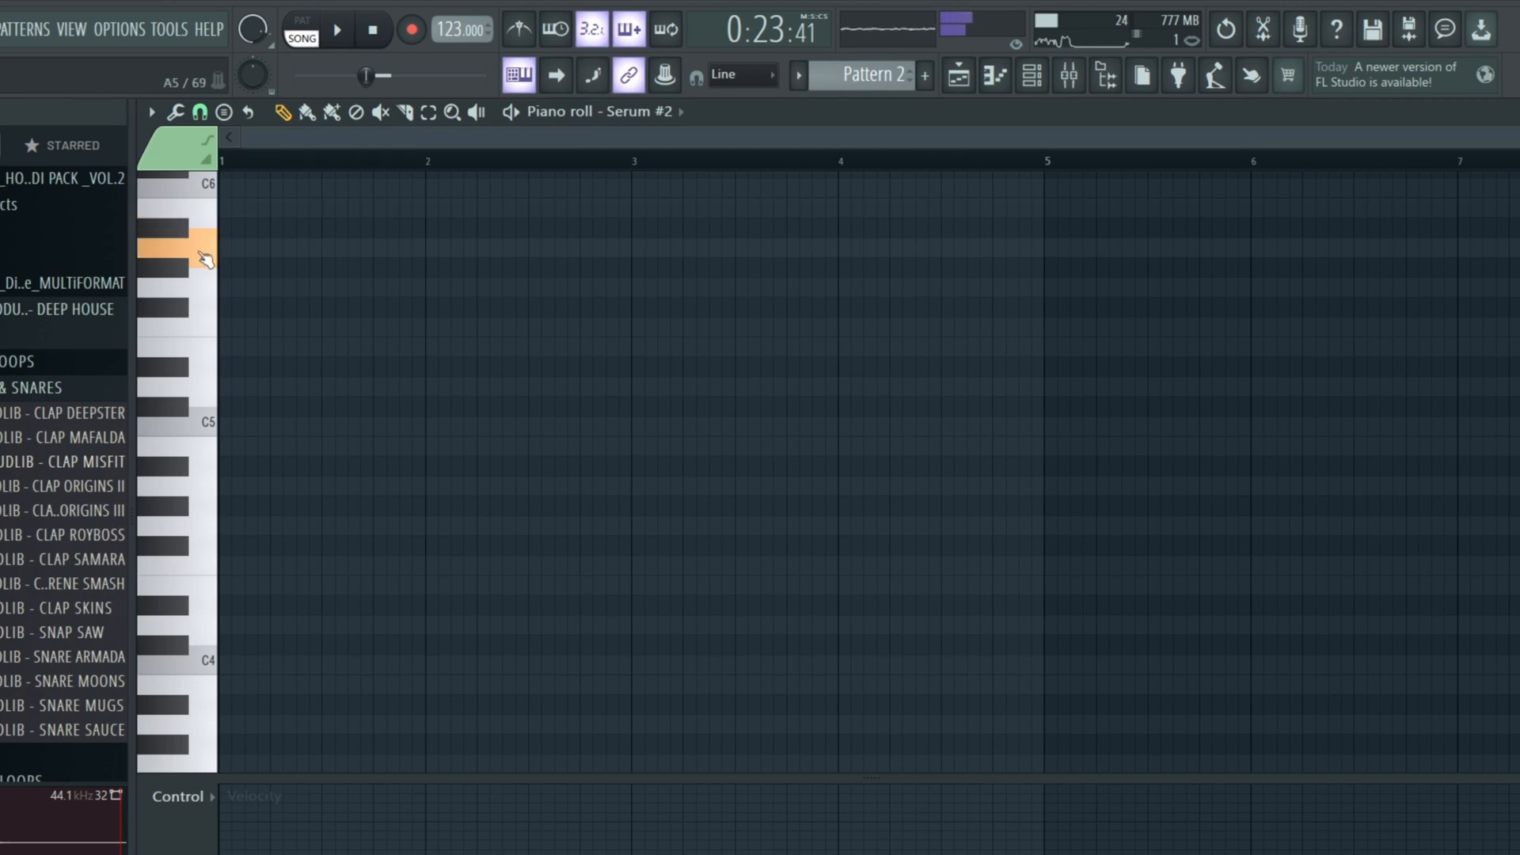
# - Draw stacked four-bar notes on A5, A4 and A3 for Serum #2 in Pattern 2 and play the pattern
pyautogui.click(250, 247)
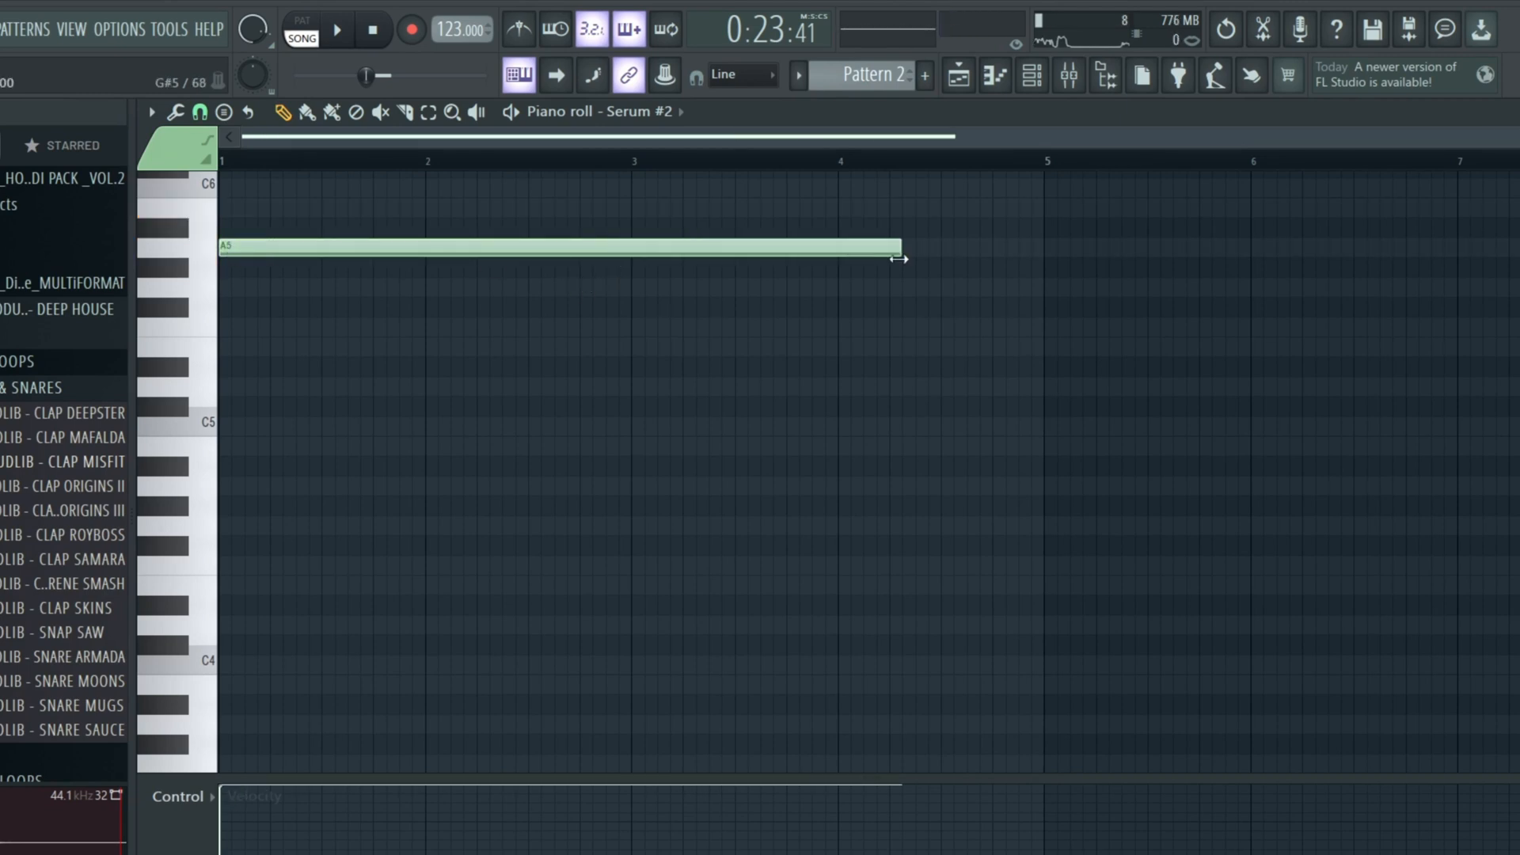
pyautogui.click(226, 385)
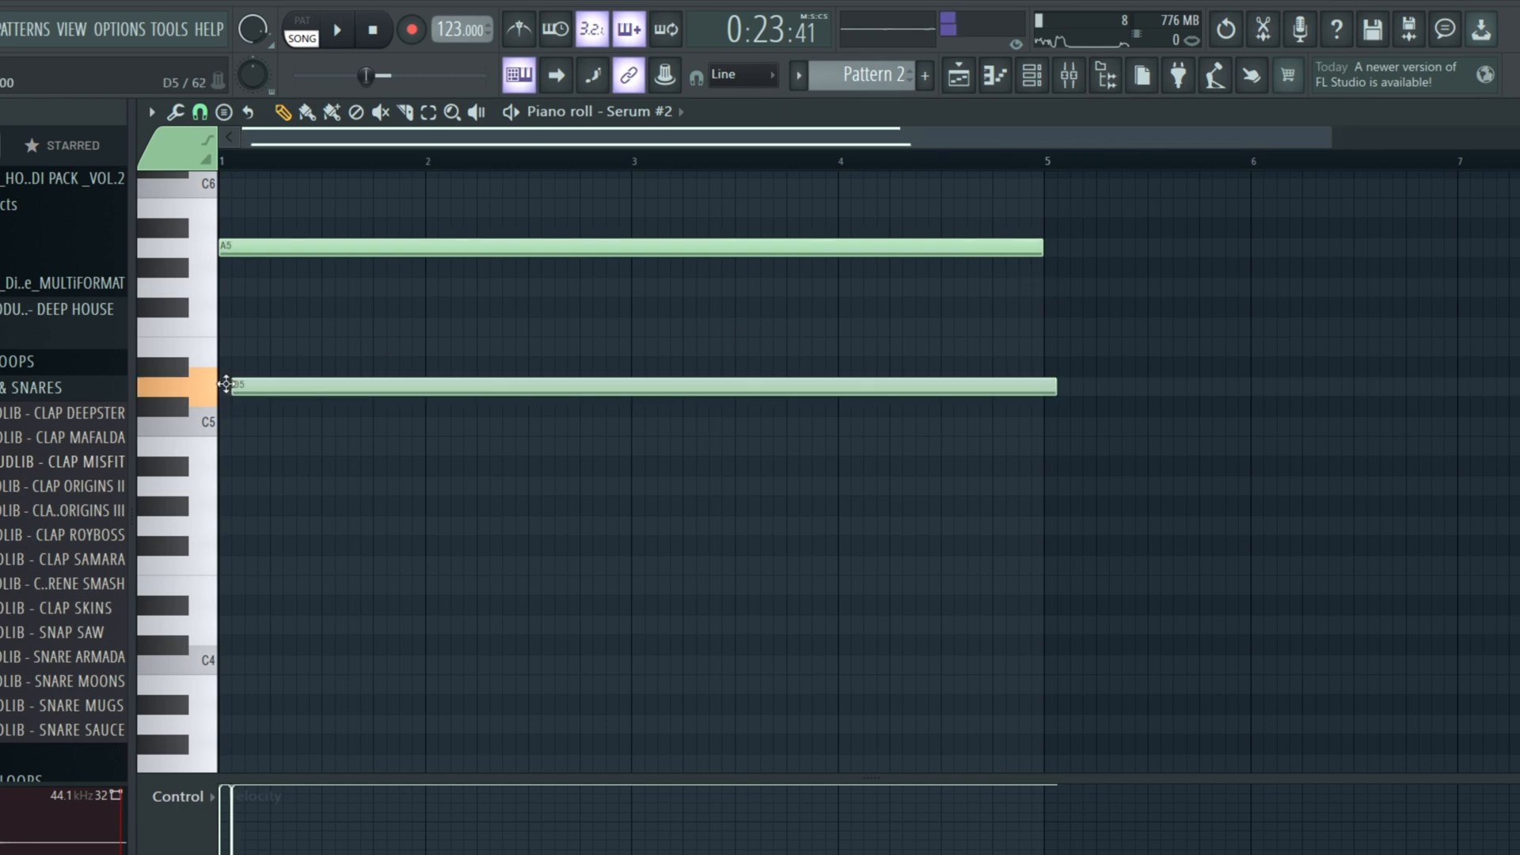
pyautogui.moveTo(250, 386); pyautogui.dragTo(235, 488)
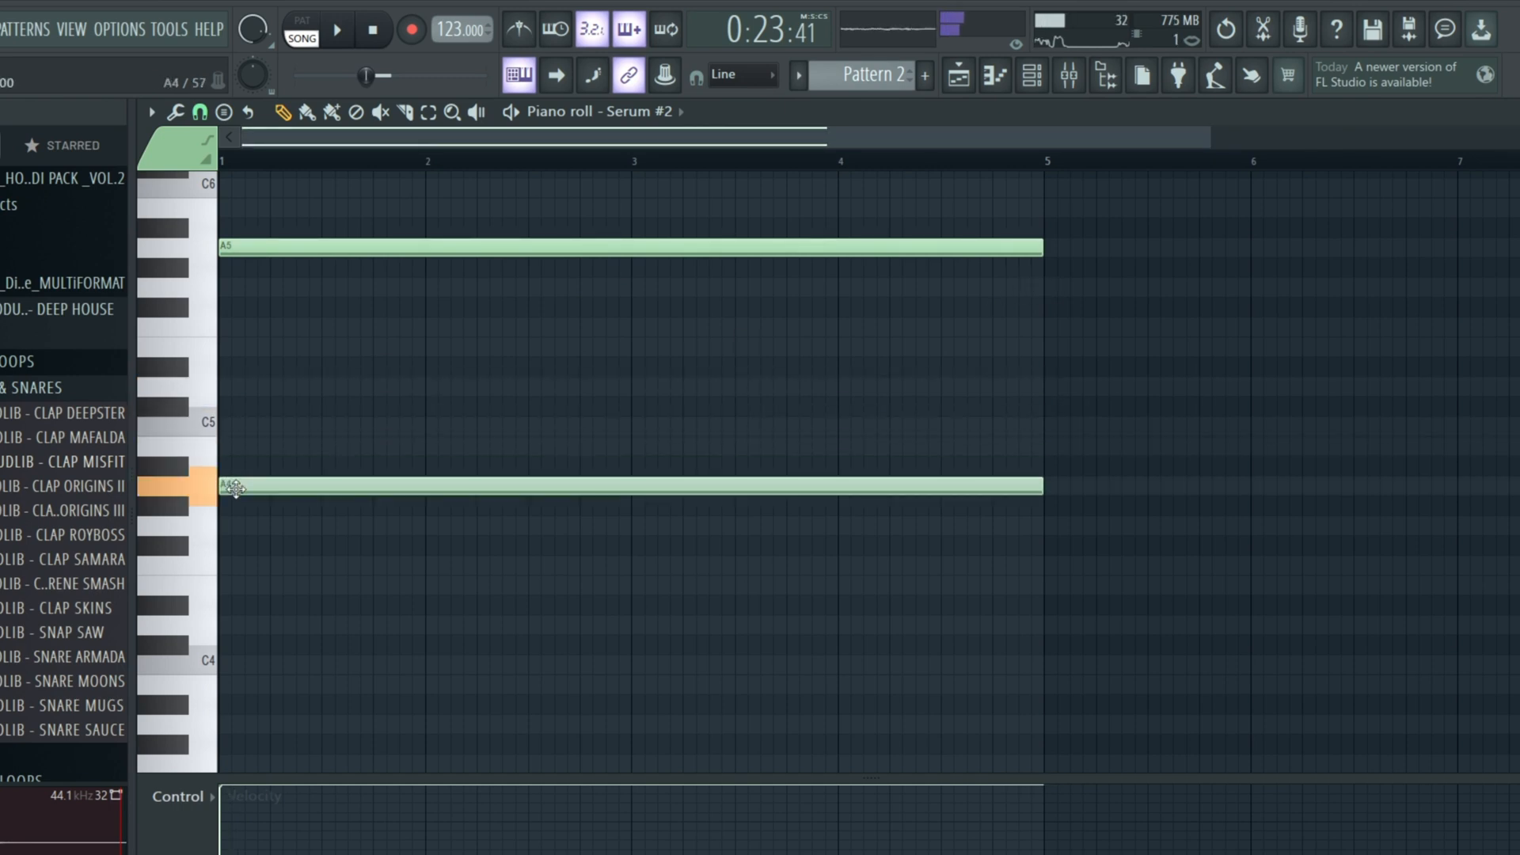
pyautogui.click(234, 625)
pyautogui.moveTo(269, 630); pyautogui.dragTo(242, 732)
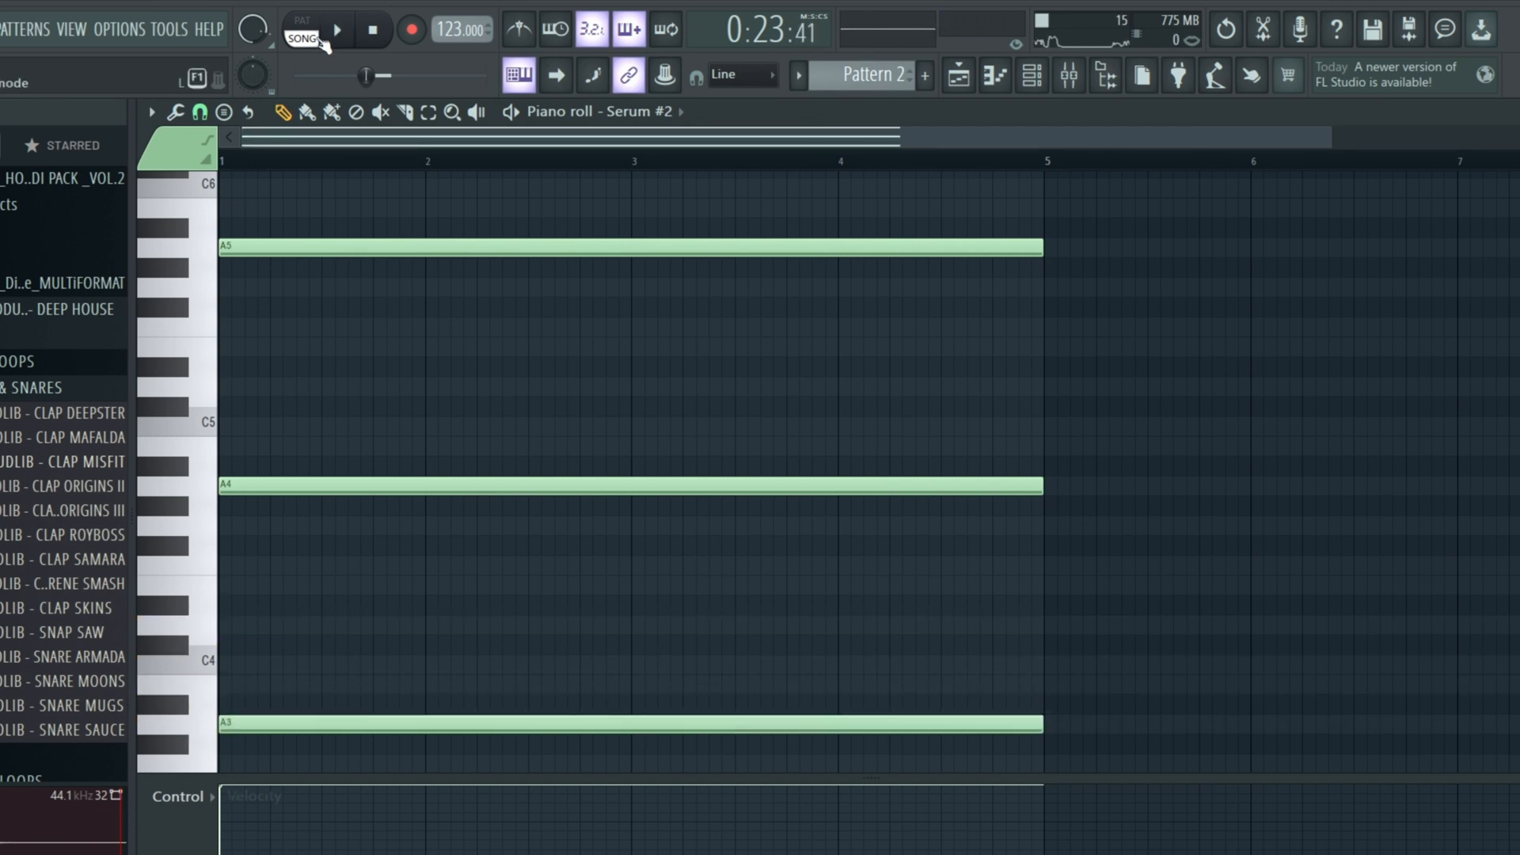
pyautogui.press('space')
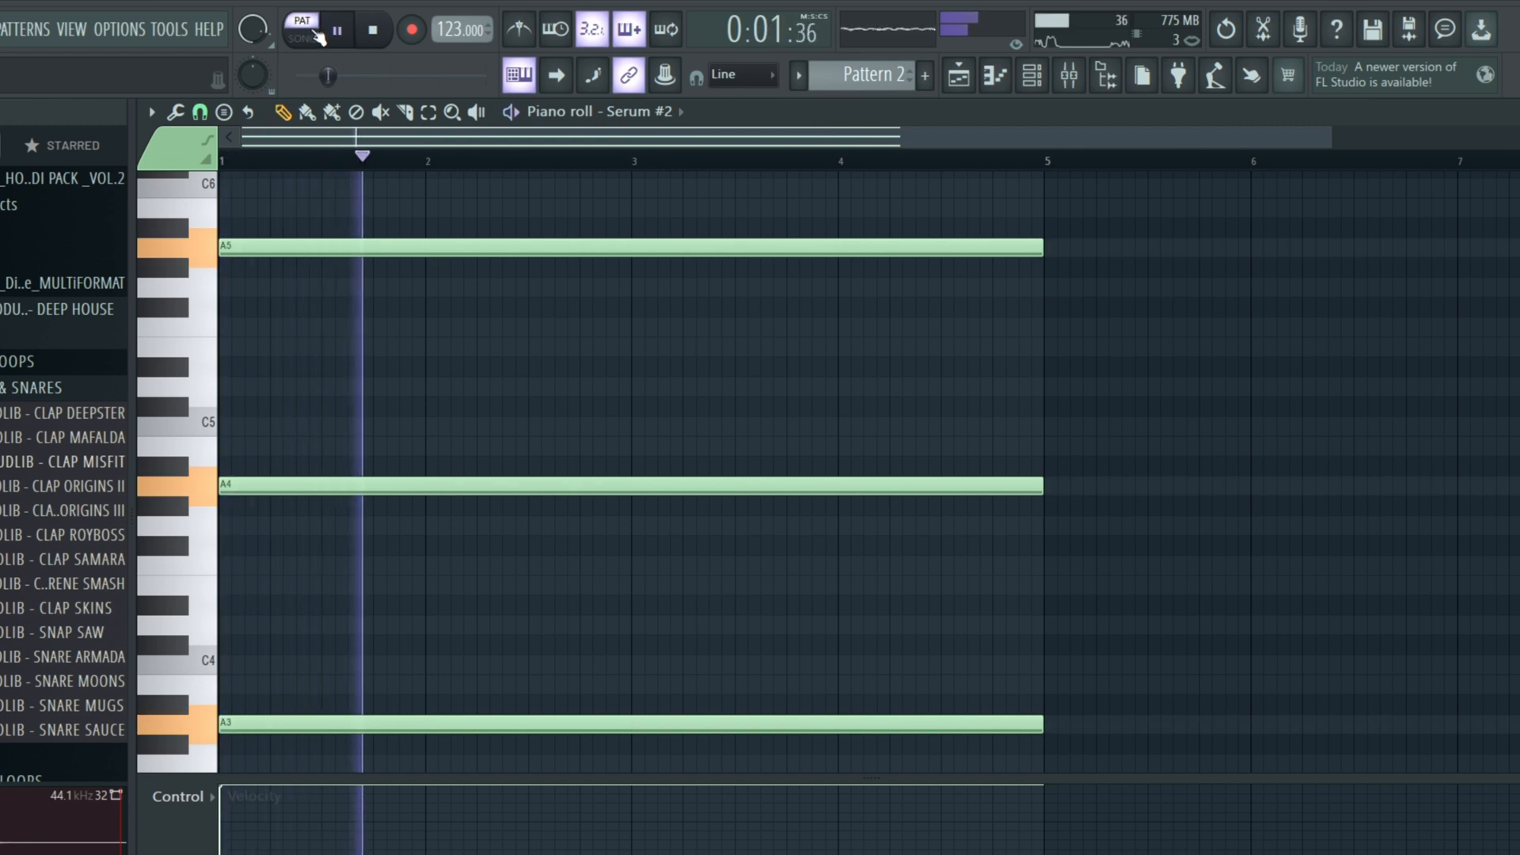
pyautogui.press('space')
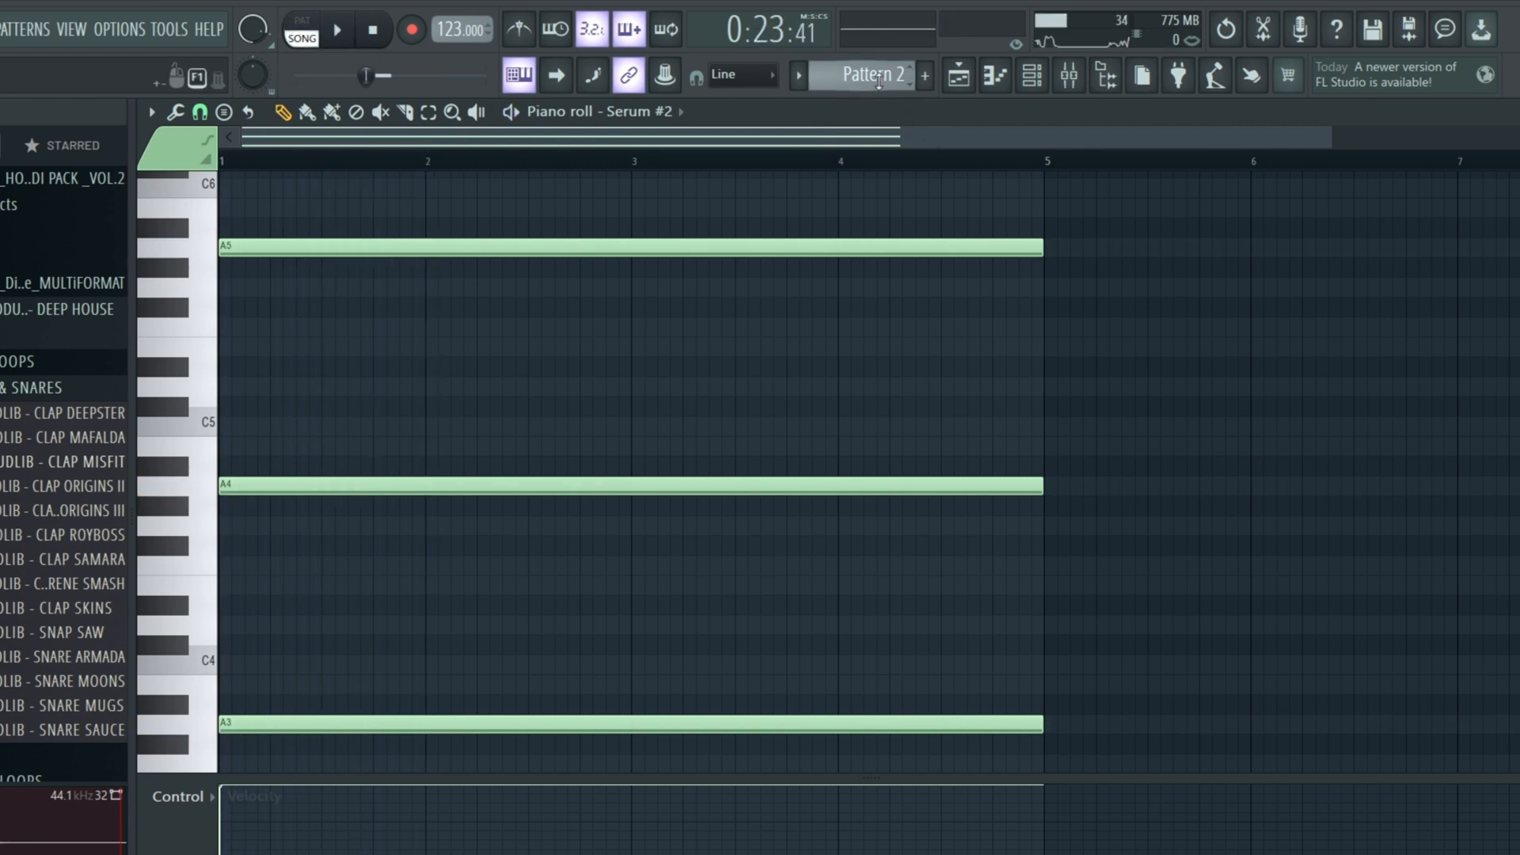
# - Place Pattern 2 on Track 5 at bar 13 of the playlist, beneath Pattern 1, and play the arrangement
pyautogui.click(959, 77)
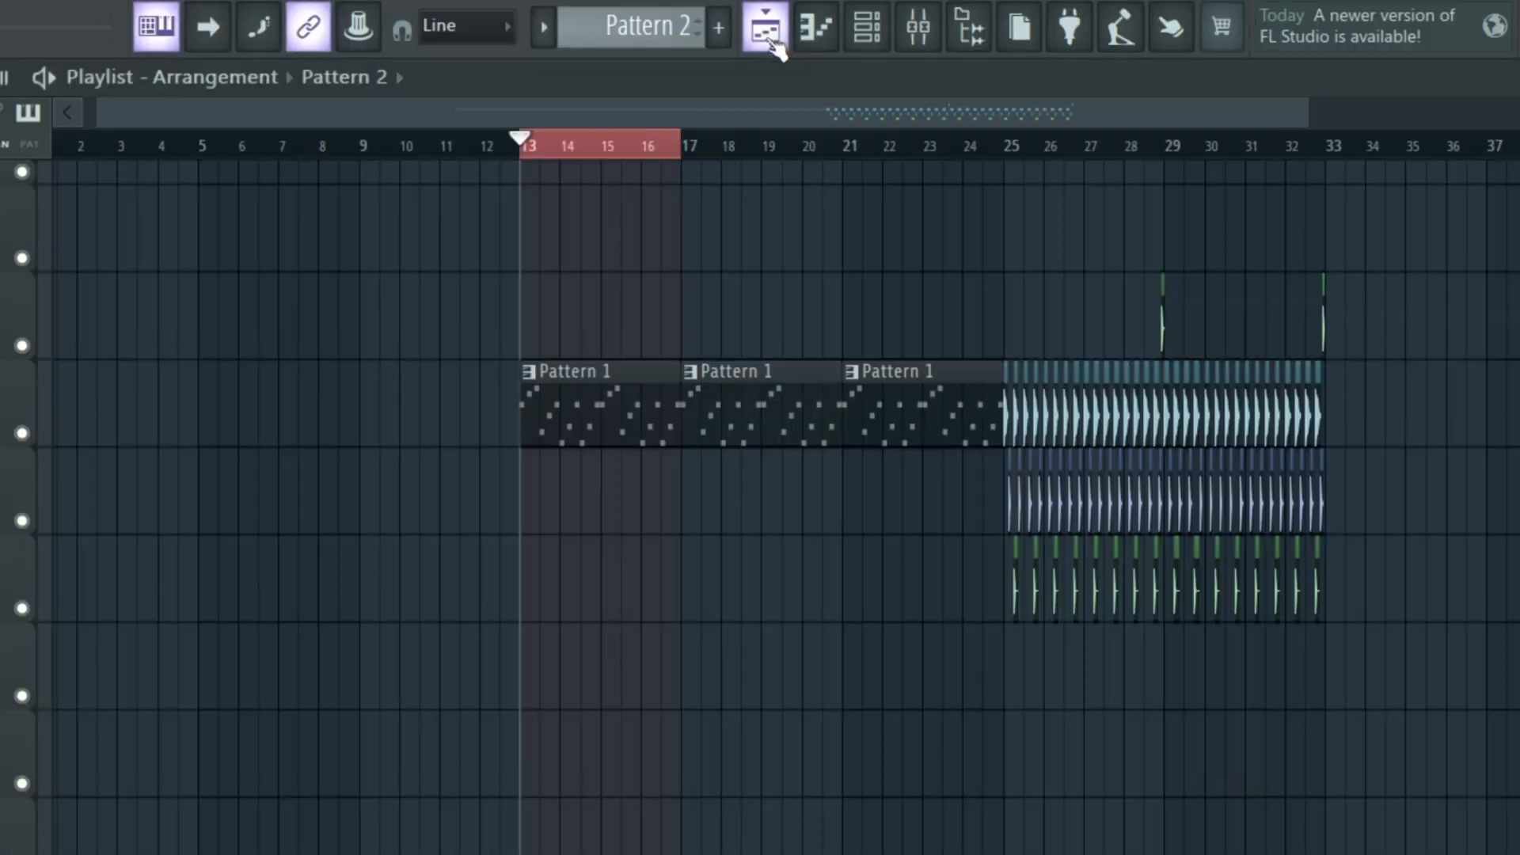
pyautogui.click(535, 500)
pyautogui.press('space')
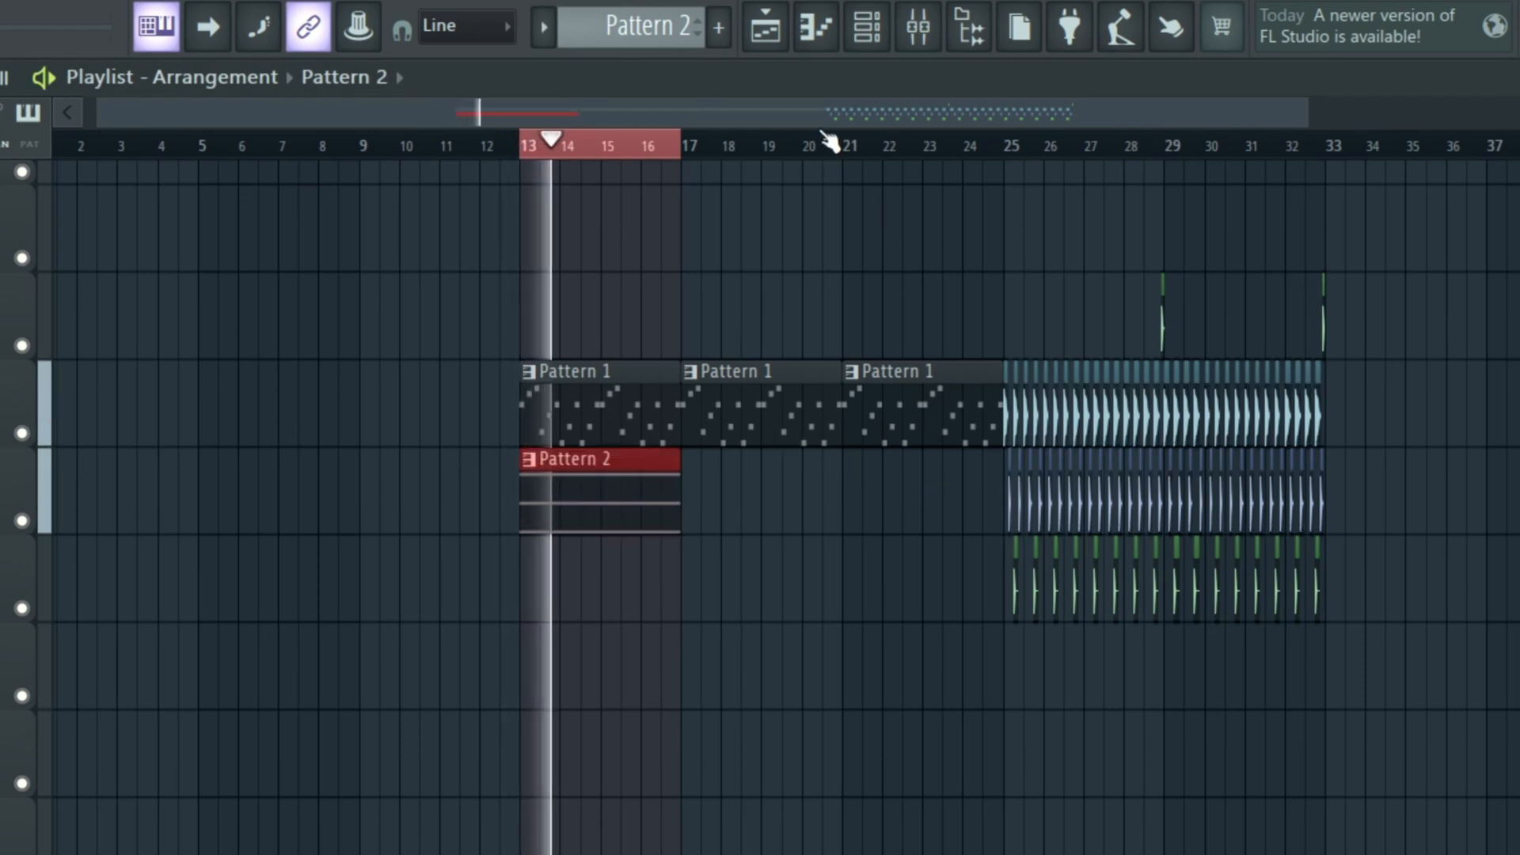
# - Load the RESEE BASS MID-BASE LOUDLIB preset in Serum #3 for Pattern 3
pyautogui.click(867, 26)
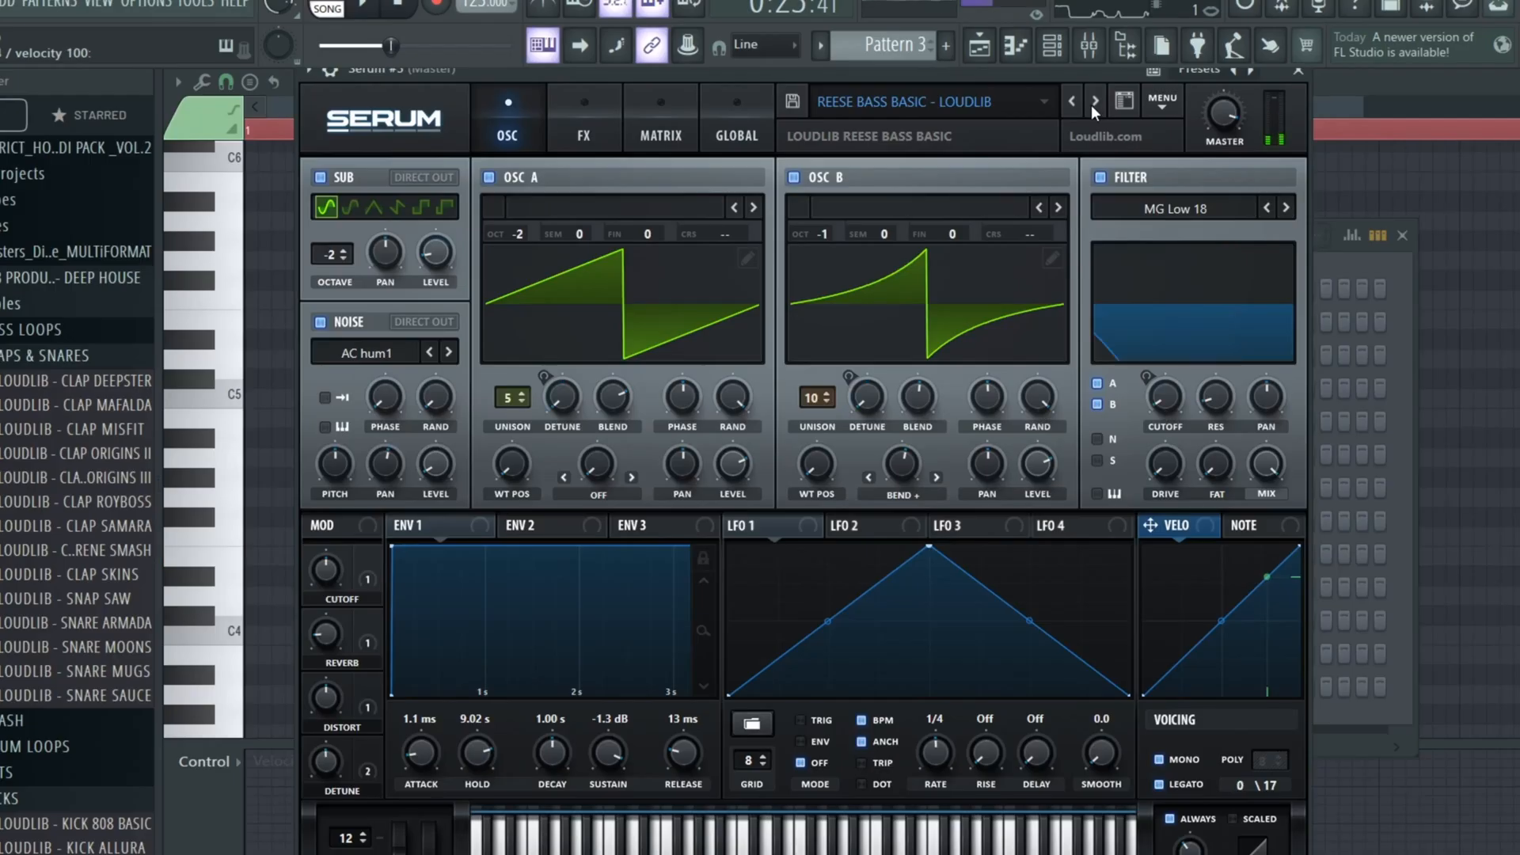
pyautogui.click(1093, 103)
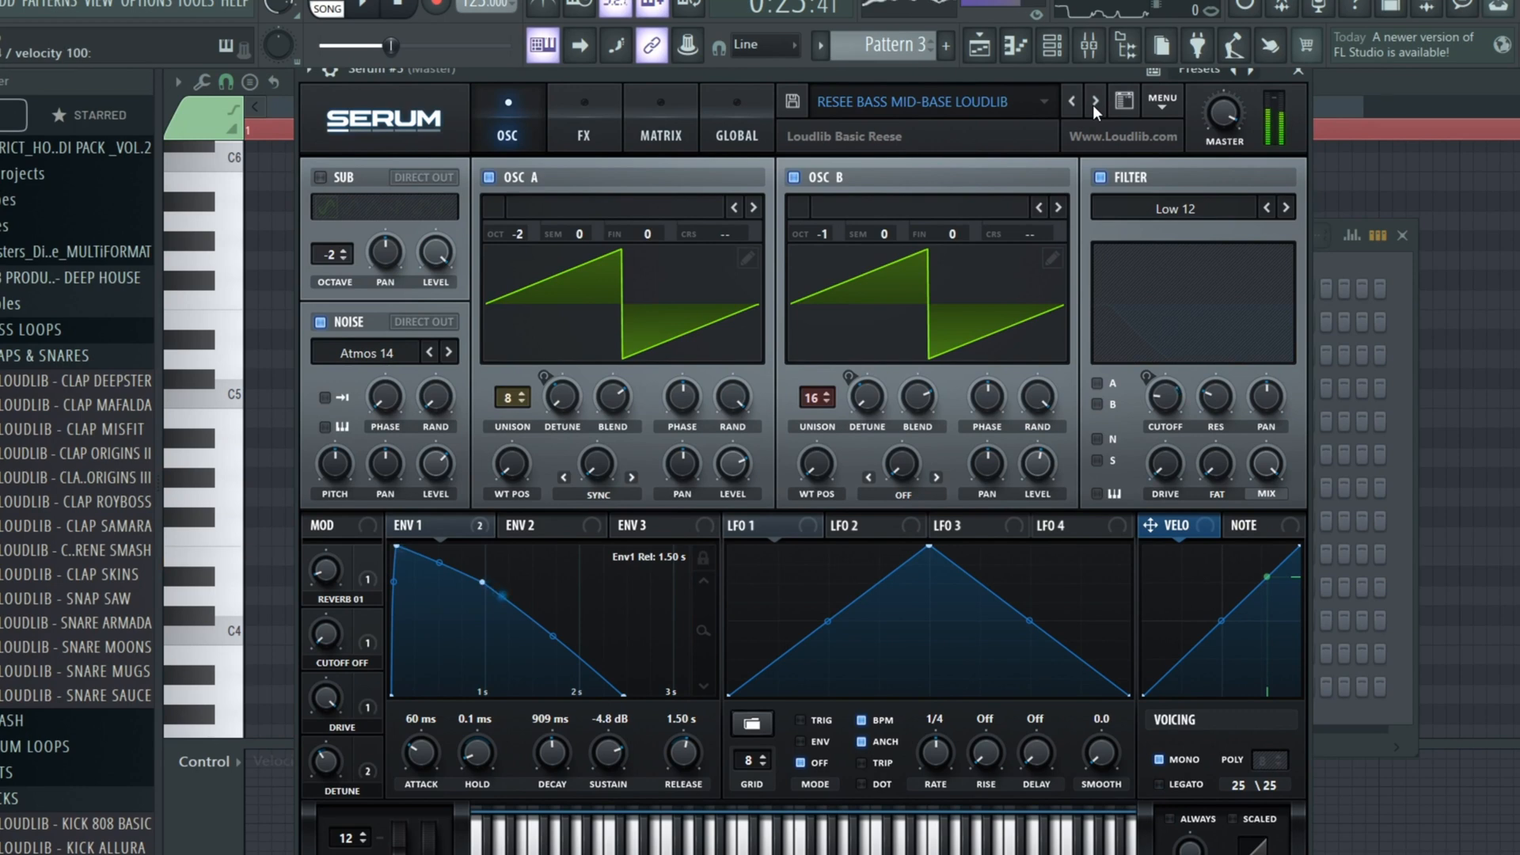
pyautogui.click(1021, 53)
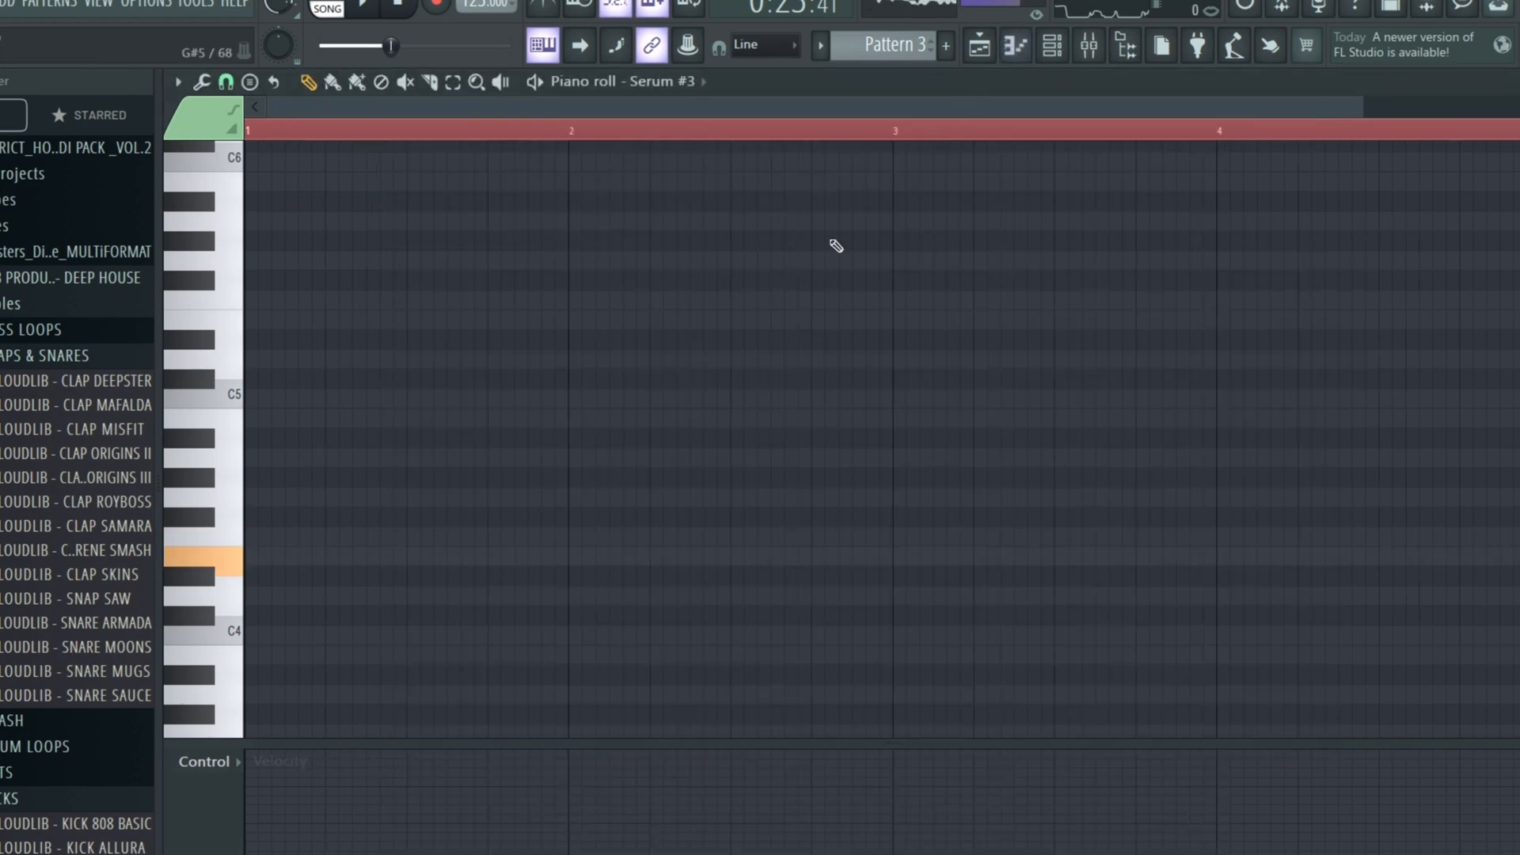
# - Draw a one-bar A4 note in Pattern 3 and place the pattern on Track 6 at bar 13
pyautogui.click(255, 457)
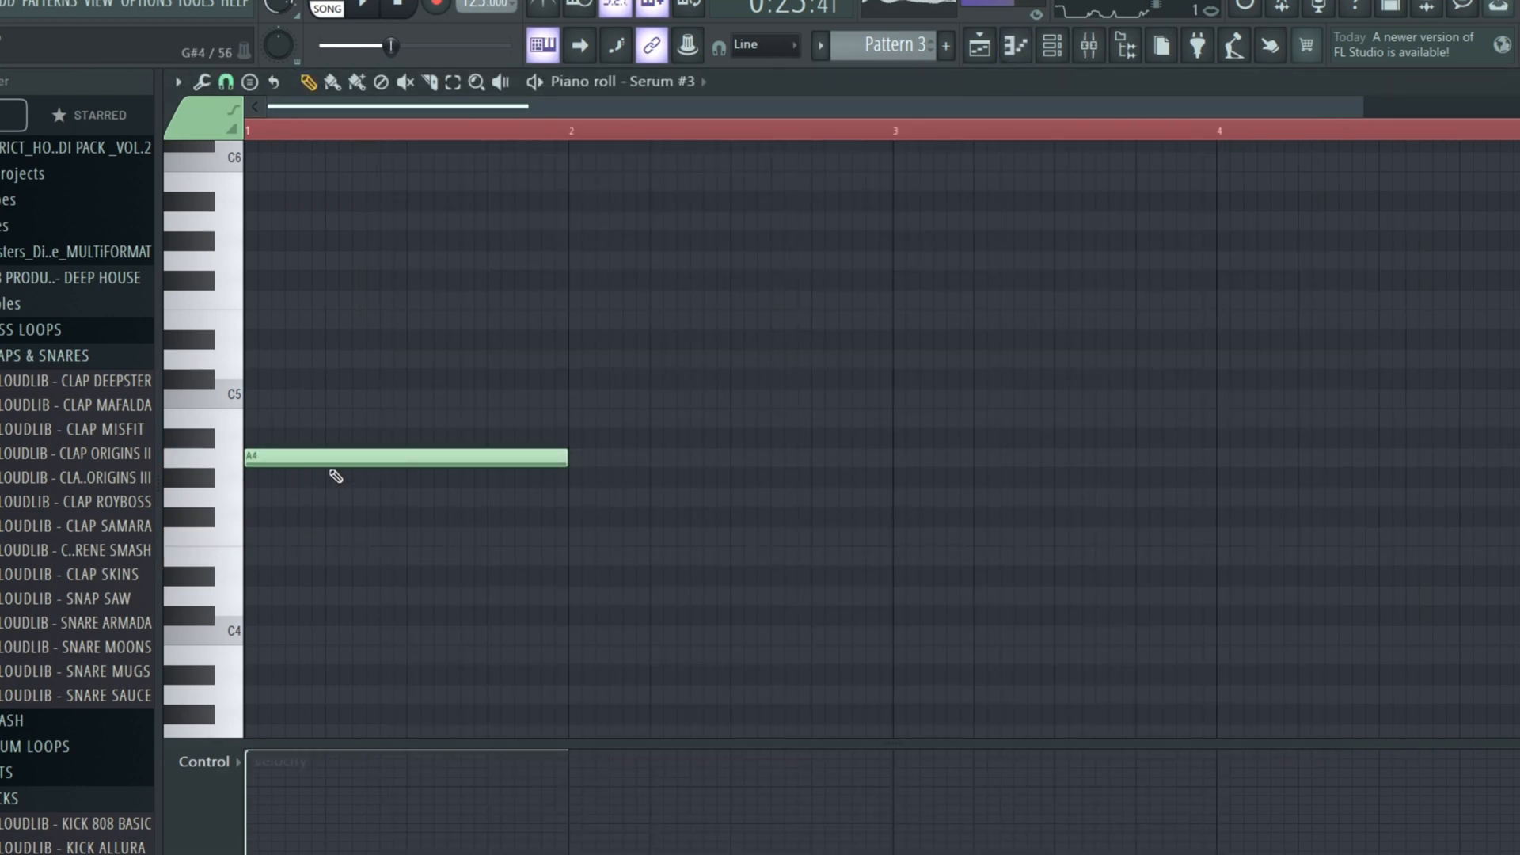
pyautogui.click(979, 45)
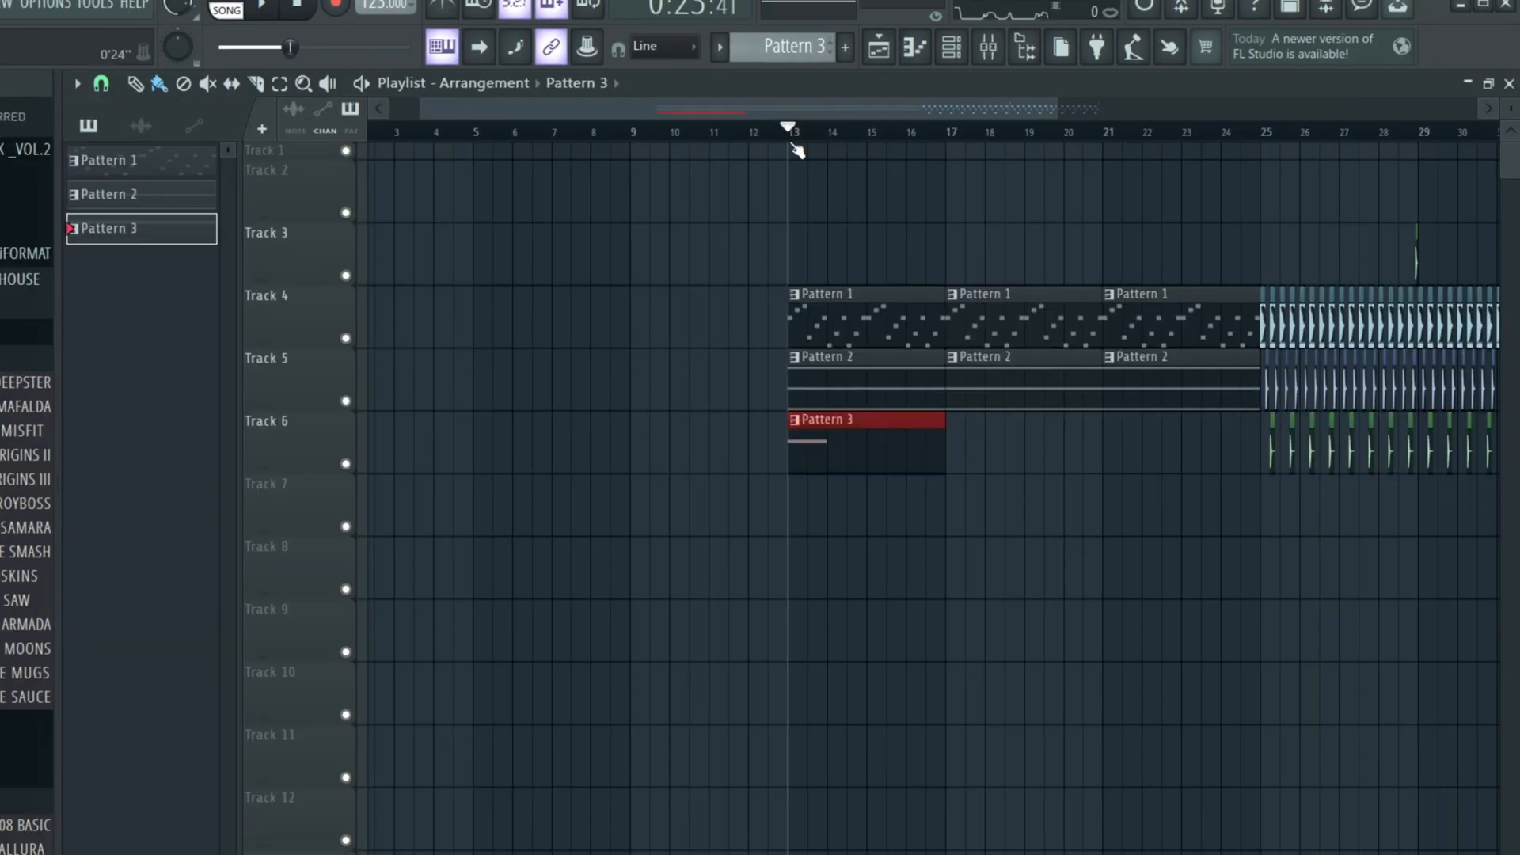
# - Add short C5 and E5 notes at the end of bar 1 and a long F4 note in bar 2 of Pattern 3
pyautogui.click(923, 48)
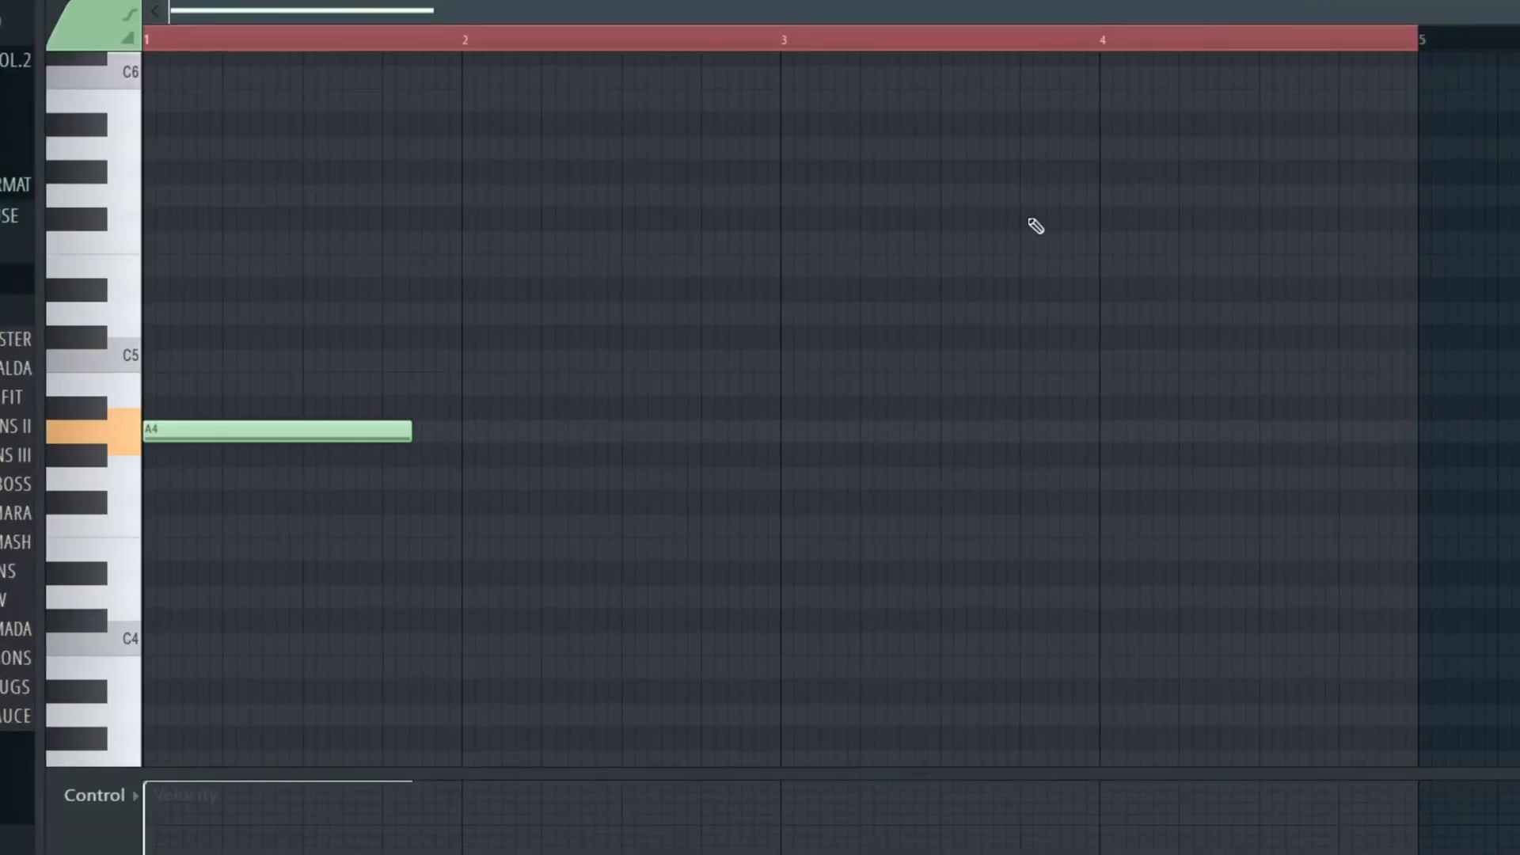
pyautogui.click(396, 362)
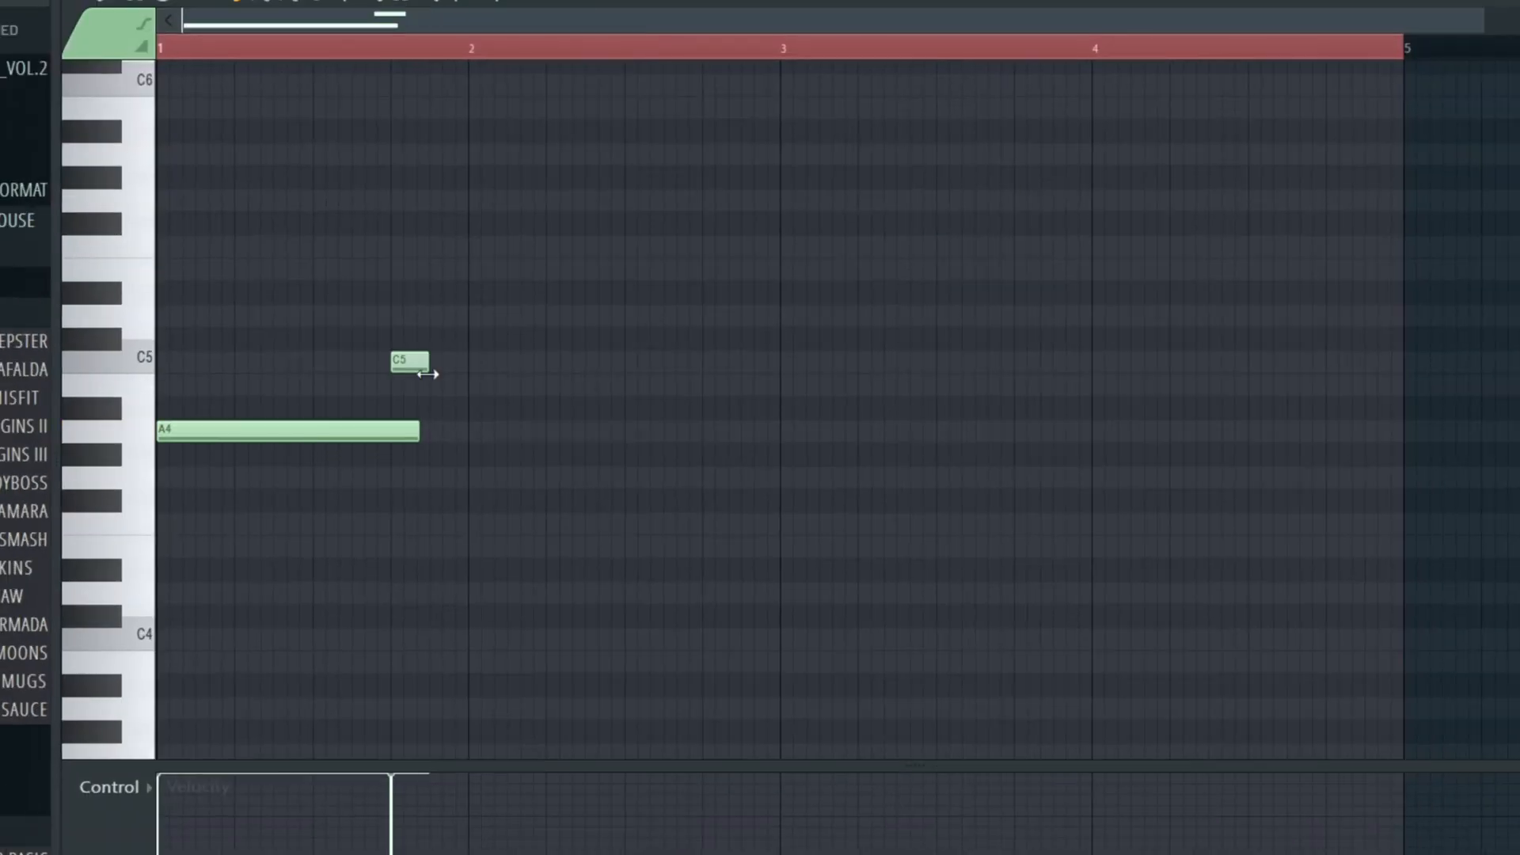
pyautogui.click(437, 270)
pyautogui.click(473, 481)
pyautogui.moveTo(473, 481); pyautogui.dragTo(473, 524)
pyautogui.moveTo(510, 524); pyautogui.dragTo(701, 525)
# - Complete Pattern 3 with short F5 and D4 notes ending bar 2, A4 in bar 3 and F4 in bar 4, and play it
pyautogui.click(748, 569)
pyautogui.click(708, 247)
pyautogui.moveTo(935, 253); pyautogui.dragTo(743, 253)
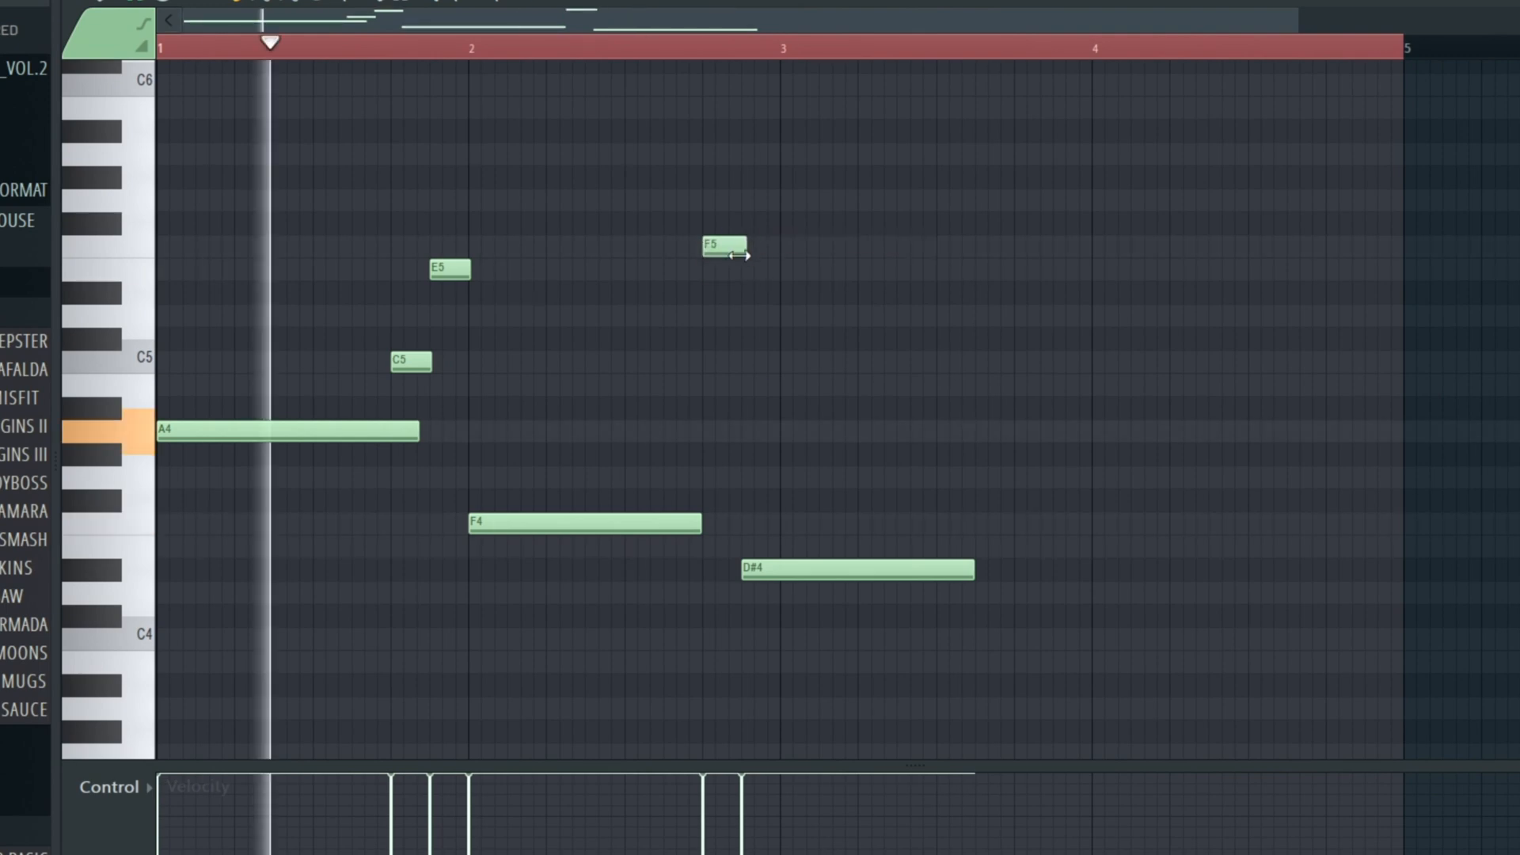
pyautogui.click(791, 431)
pyautogui.moveTo(870, 570); pyautogui.dragTo(870, 590)
pyautogui.moveTo(972, 590); pyautogui.dragTo(780, 589)
pyautogui.click(1109, 524)
pyautogui.press('space')
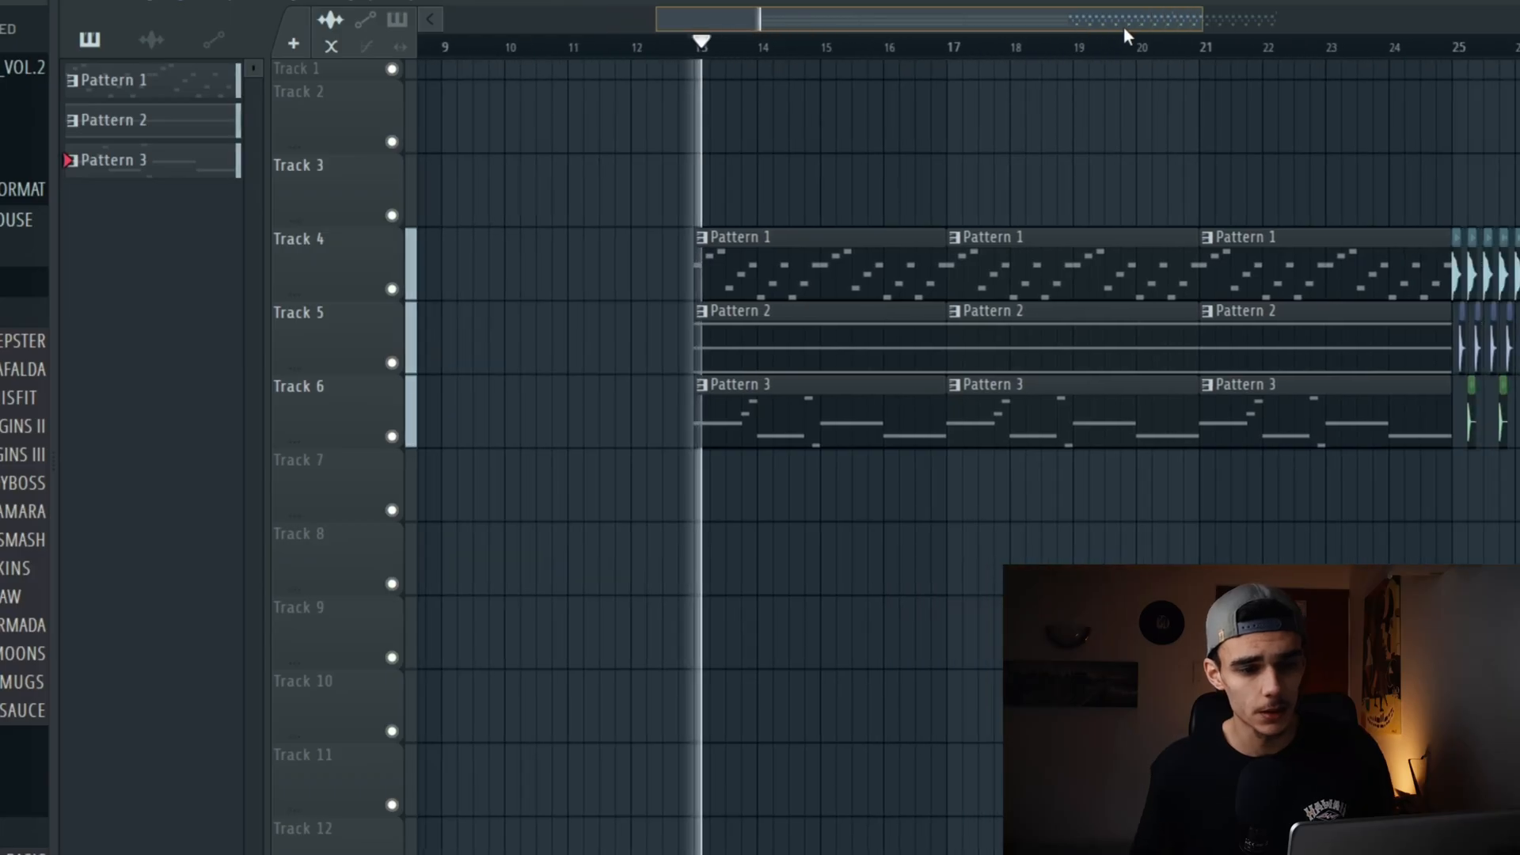
pyautogui.moveTo(1123, 26); pyautogui.dragTo(1162, 30)
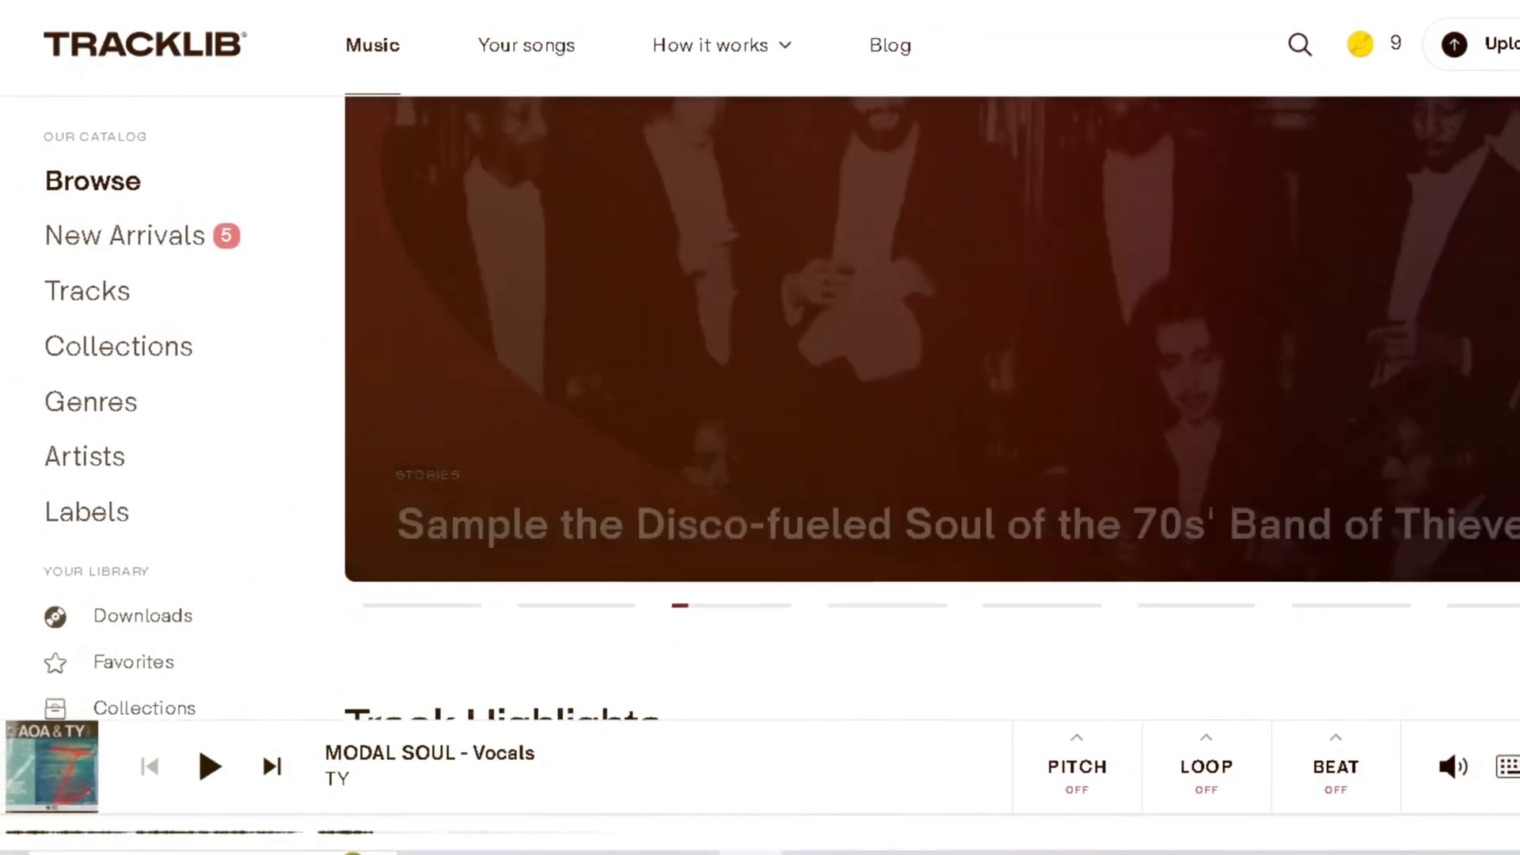
# - Switch to Tracklib and filter the tracks by the A Minor key and the R&B / Soul genre
pyautogui.scroll(-2, 860, 437)
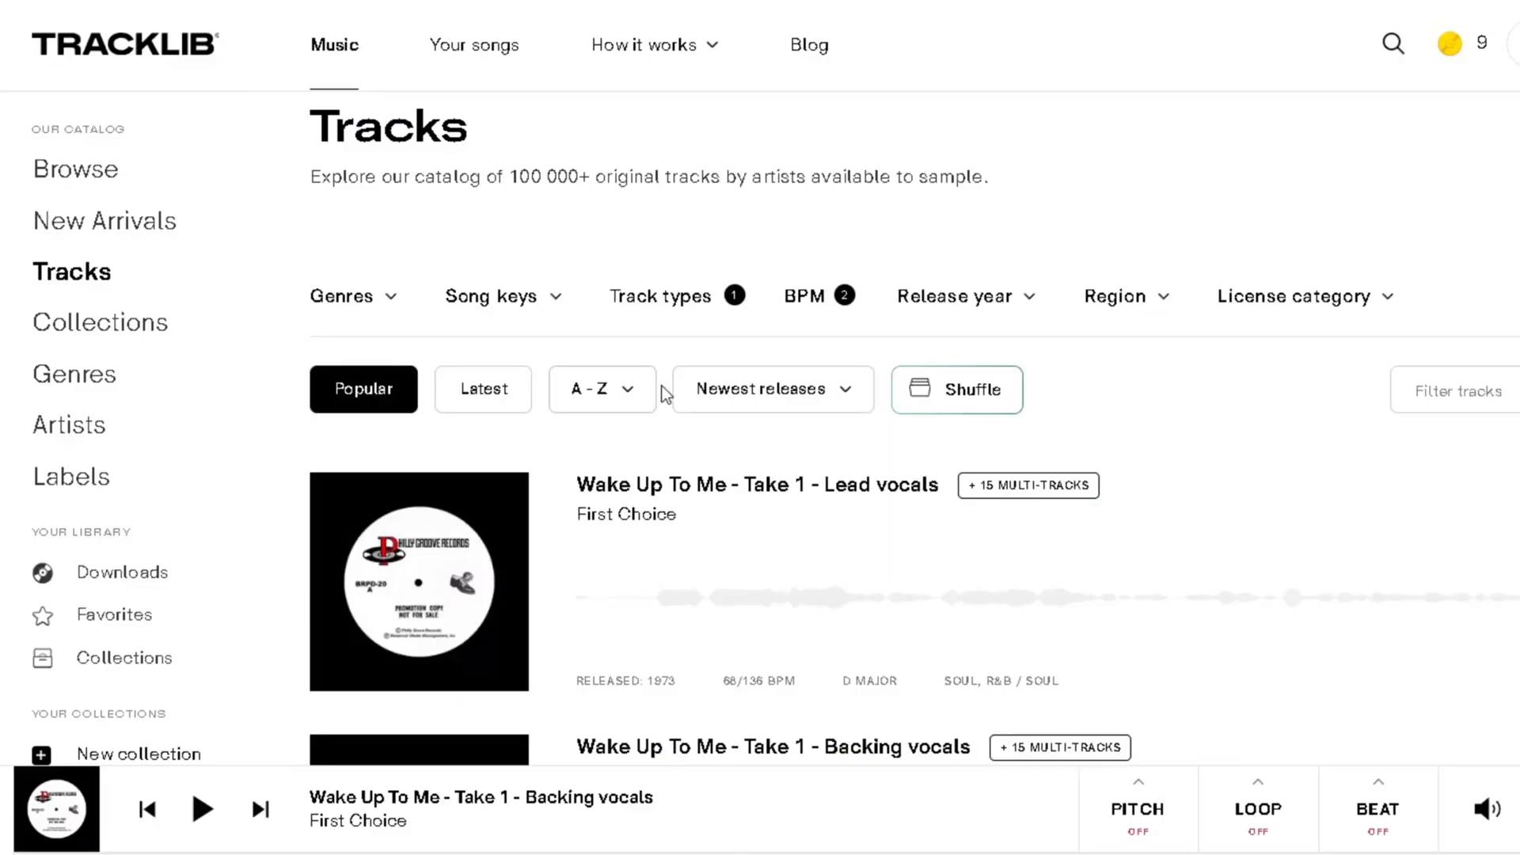
pyautogui.click(507, 299)
pyautogui.scroll(-5, 499, 625)
pyautogui.scroll(5, 500, 554)
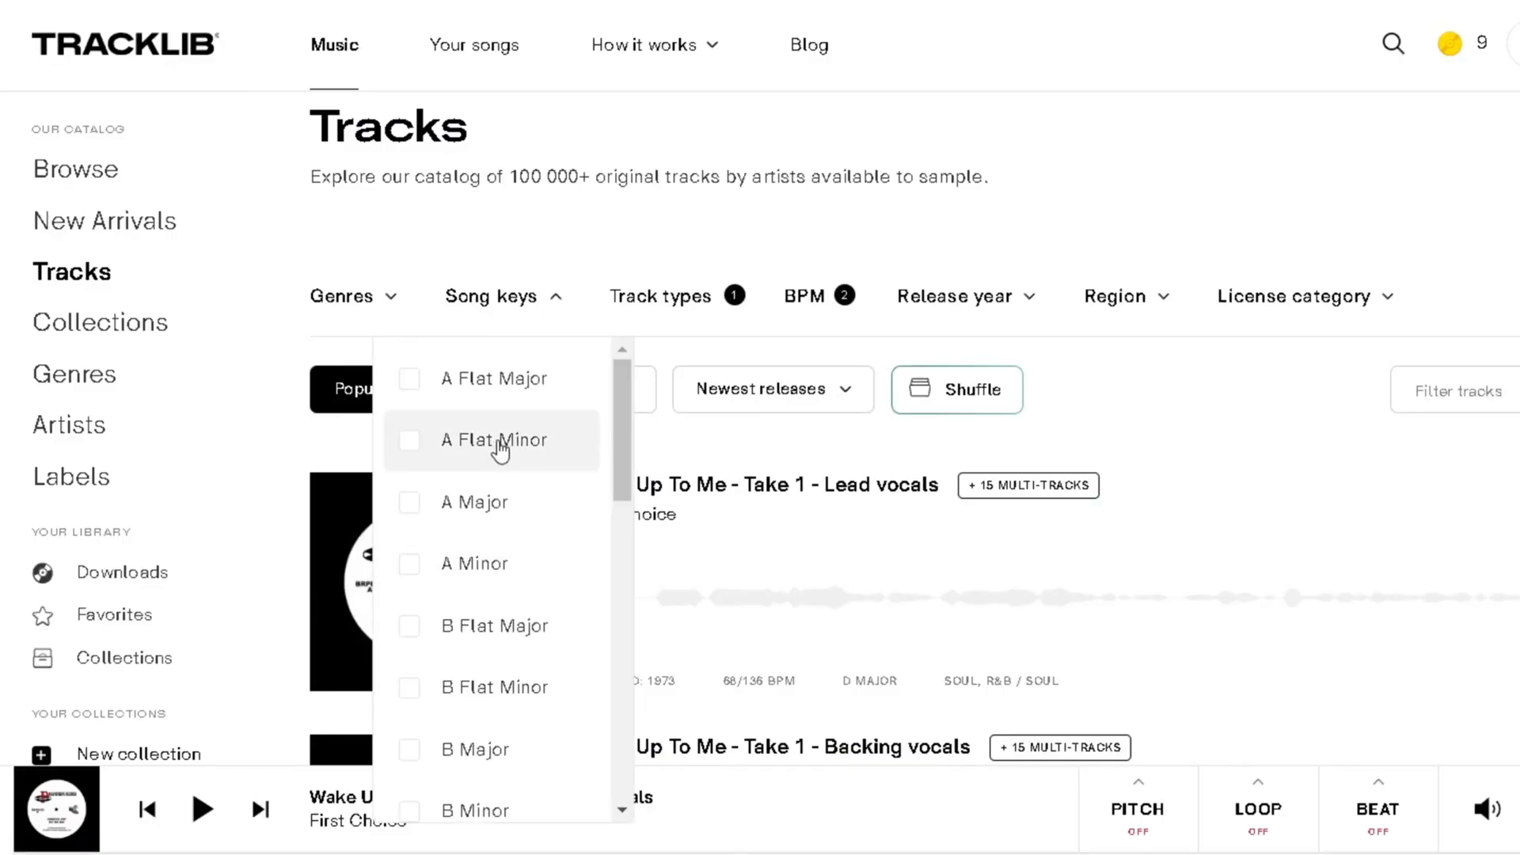
pyautogui.click(491, 563)
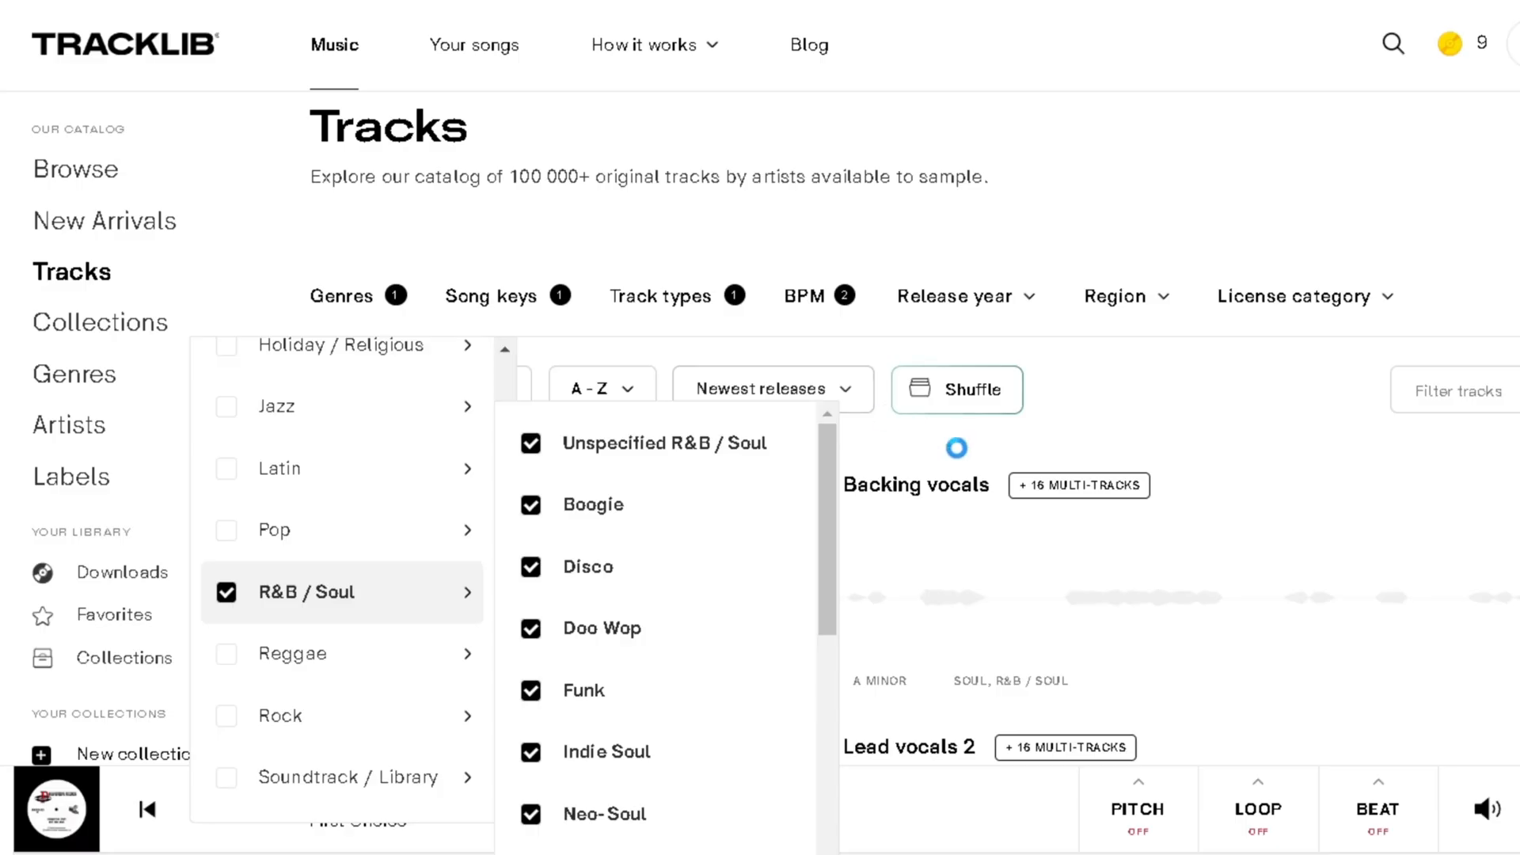
pyautogui.click(1050, 434)
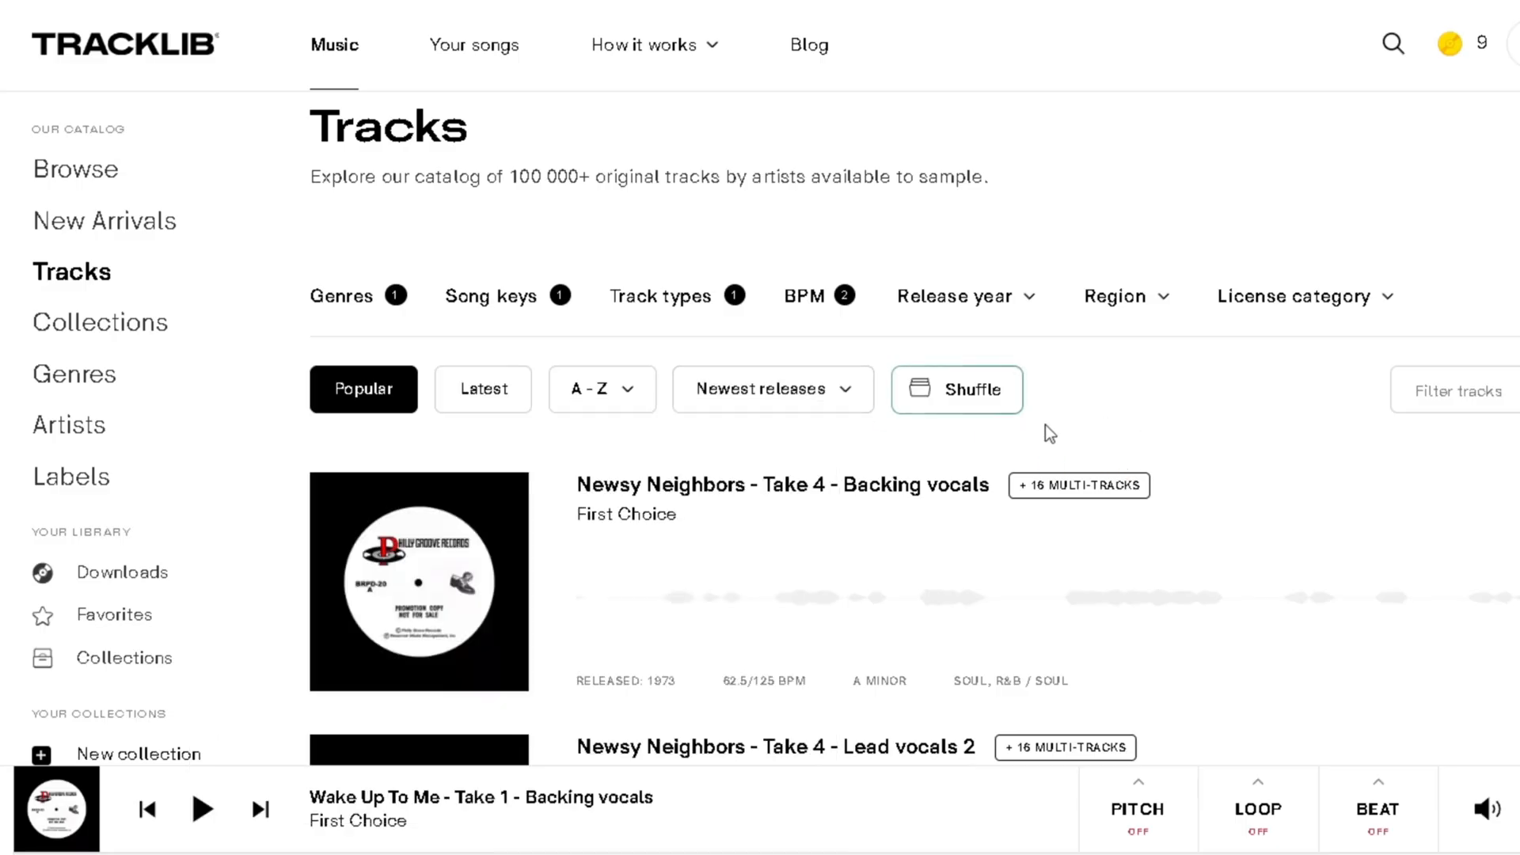
# - Preview the Newsy Neighbors - Take 4 backing and lead vocals and the Star Crossed Lovers lead vocals
pyautogui.click(478, 586)
pyautogui.scroll(-3, 478, 585)
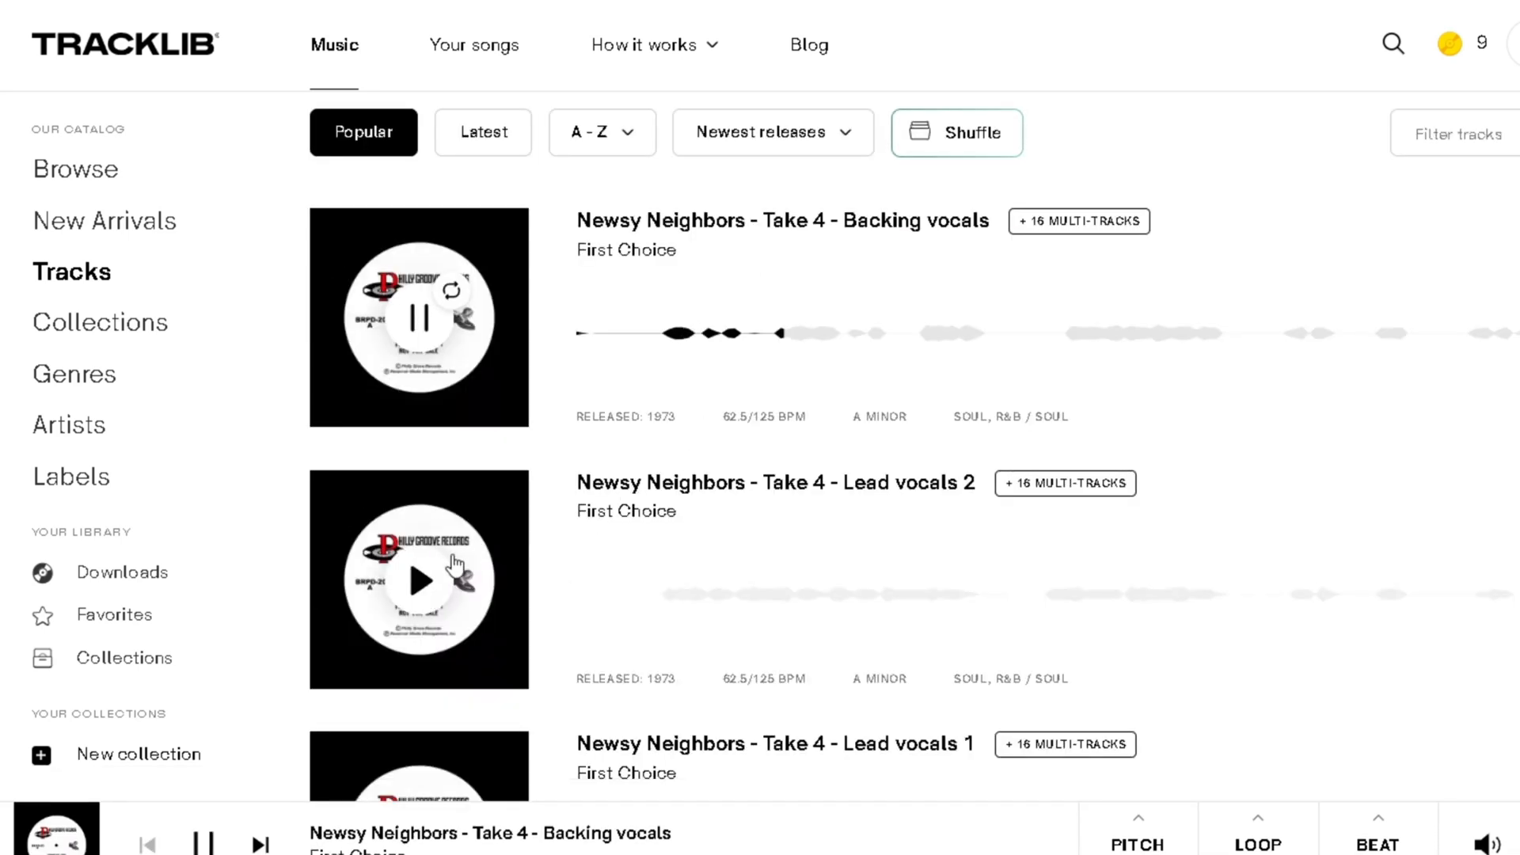
pyautogui.click(474, 580)
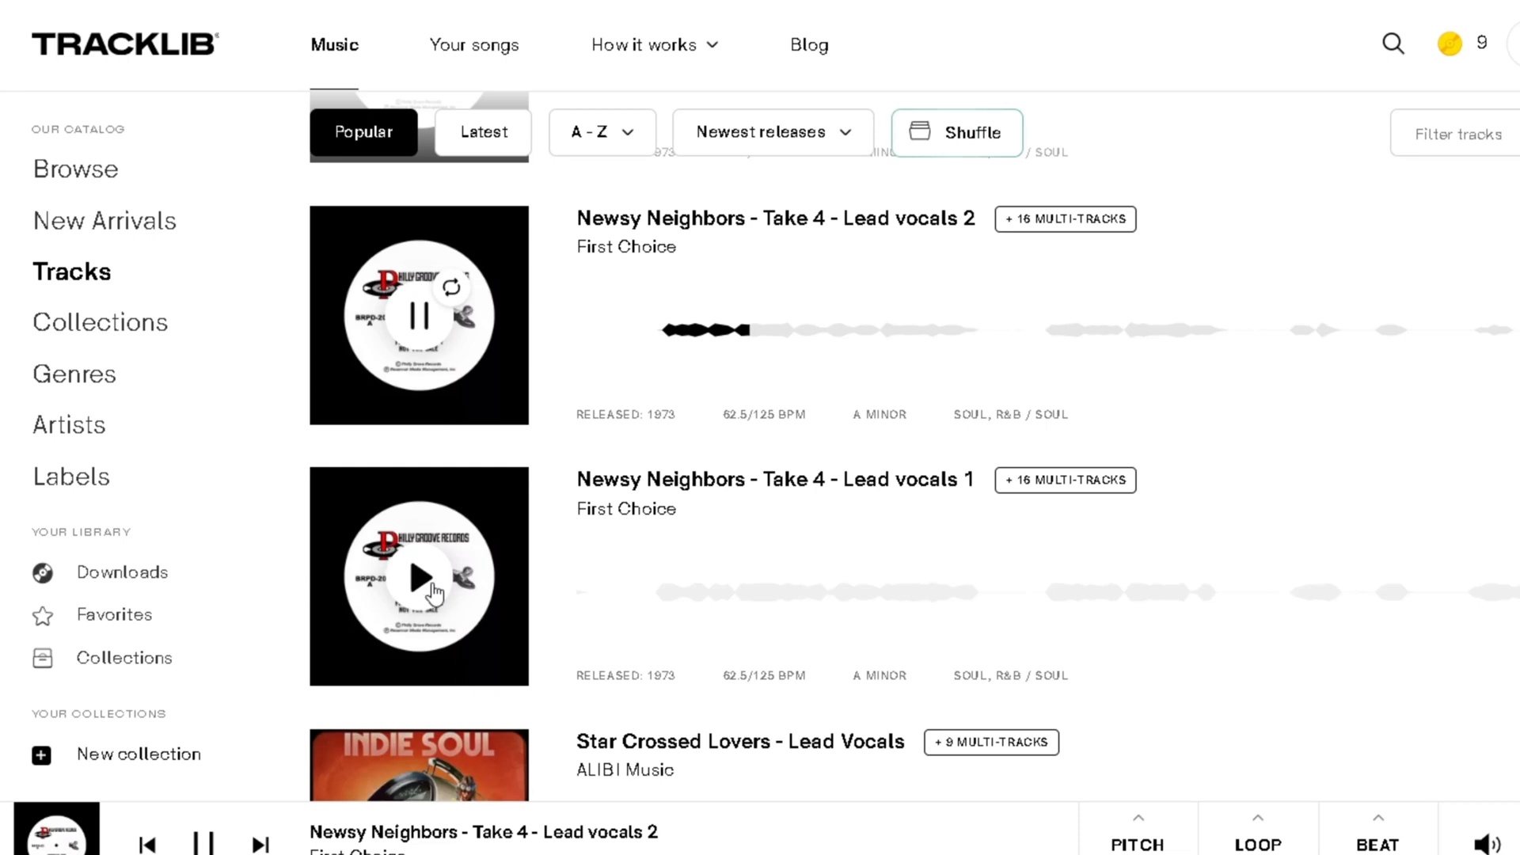
pyautogui.click(433, 592)
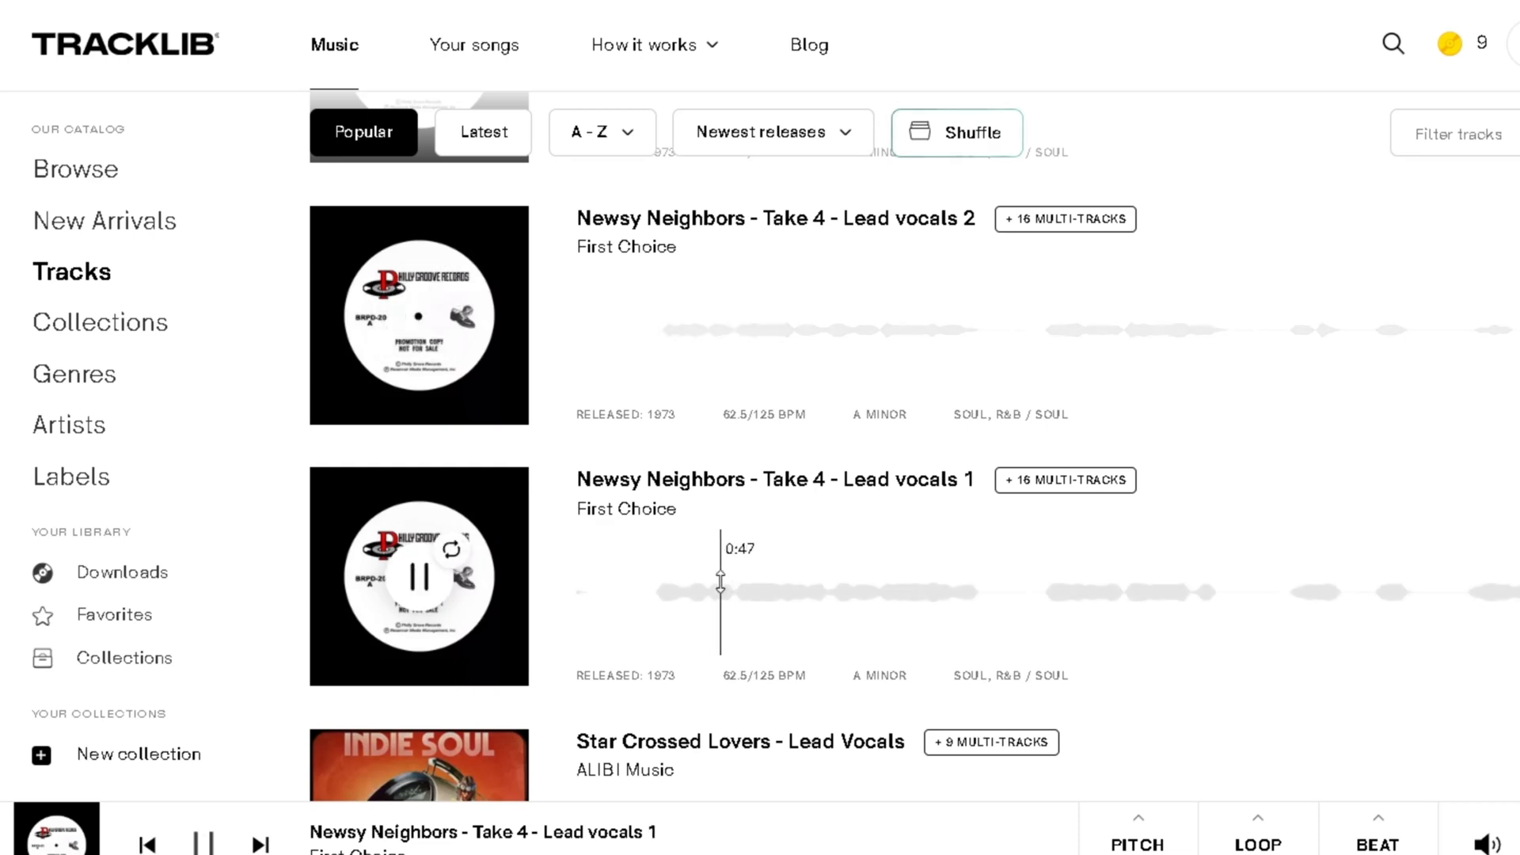
pyautogui.scroll(-2, 752, 592)
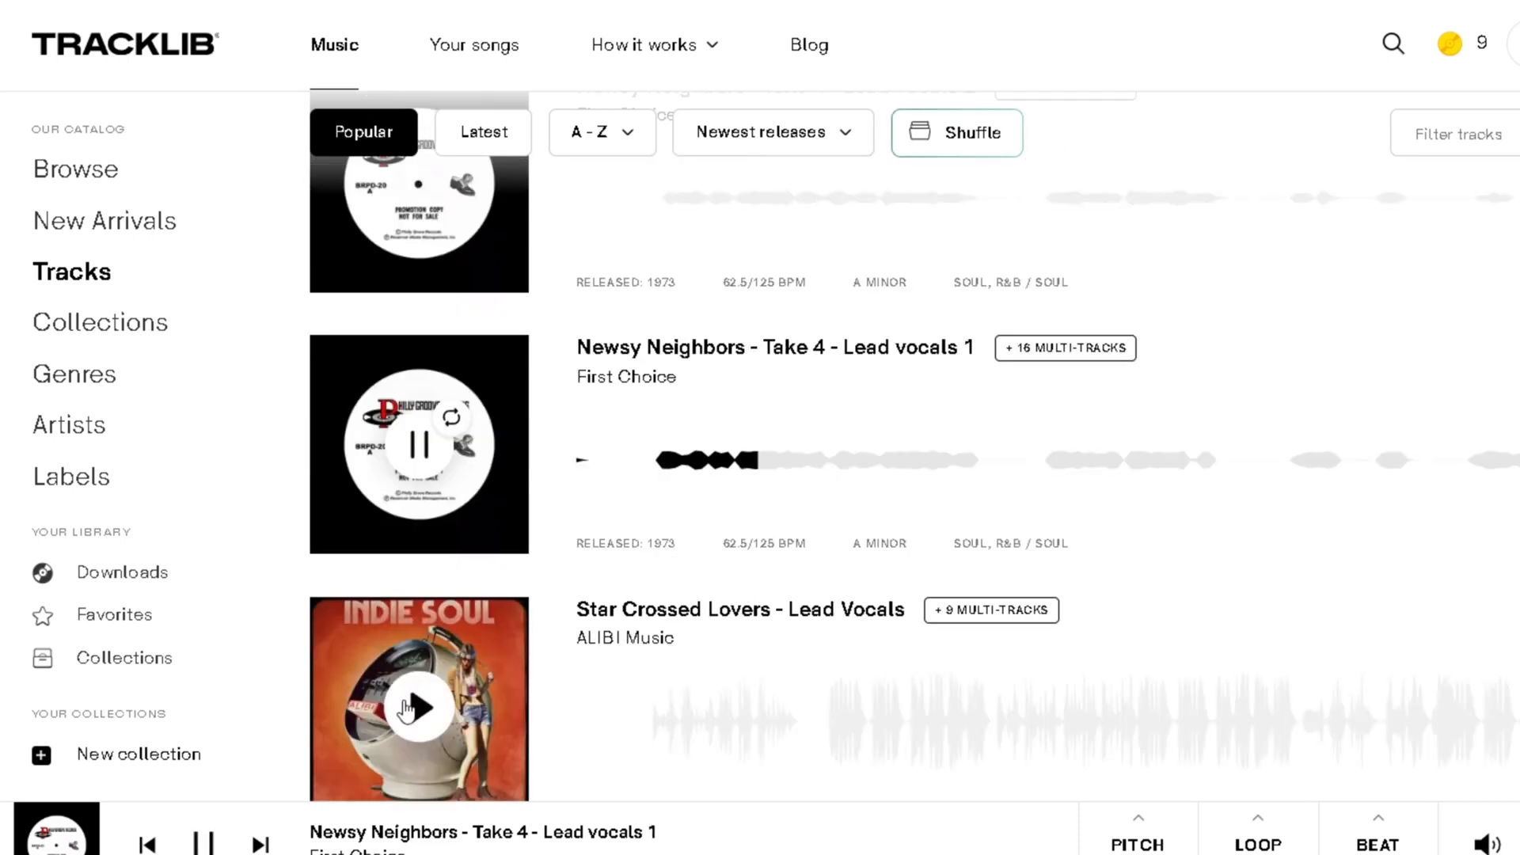
pyautogui.scroll(-4, 406, 707)
pyautogui.click(421, 444)
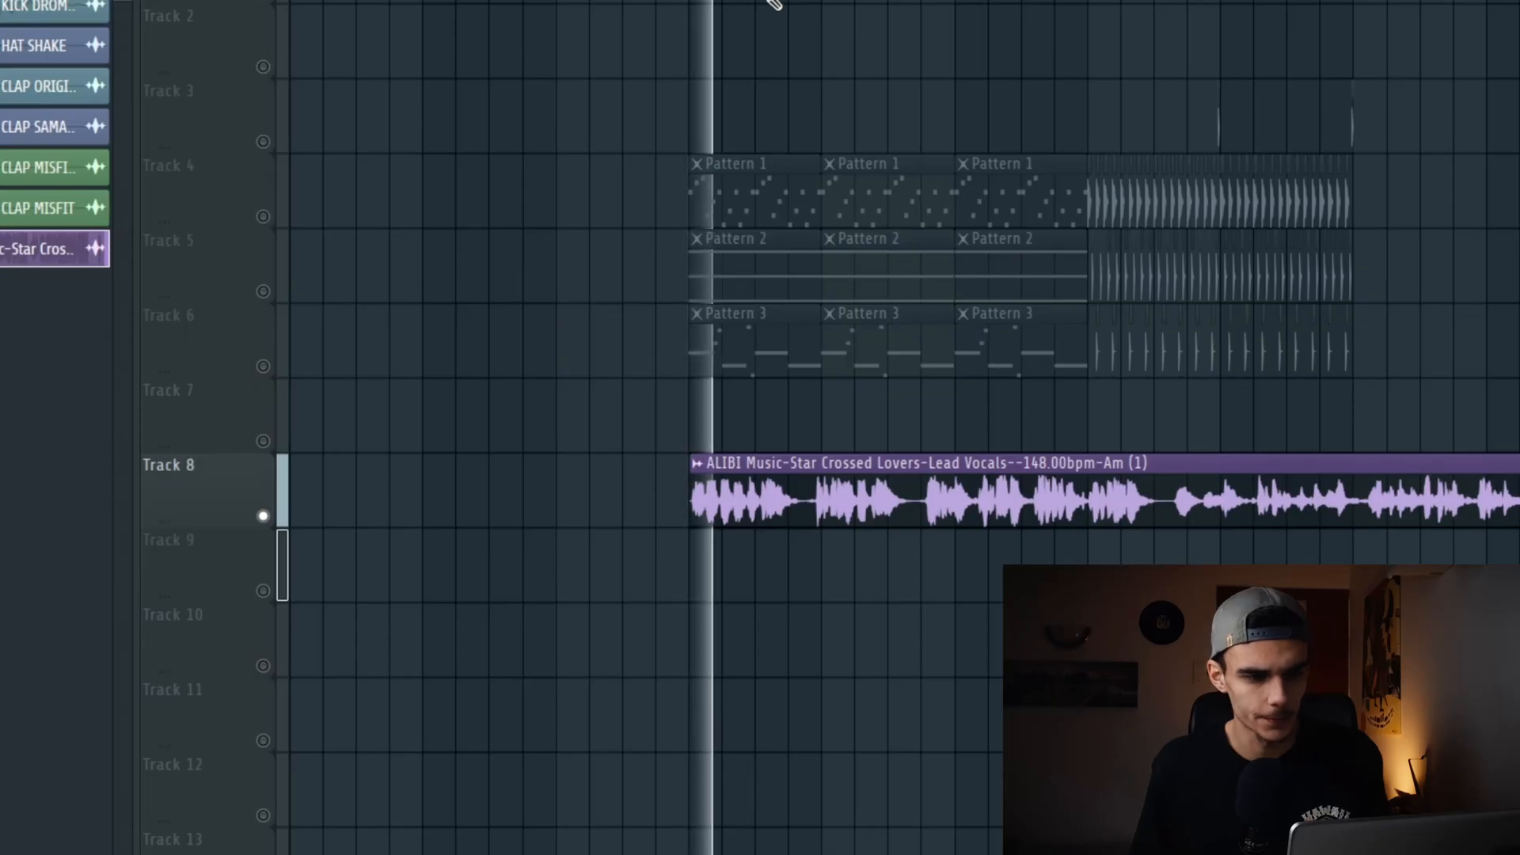
# - Align the start of the lead vocal on Track 8 with bar 13 and move its second part away to bar 81
pyautogui.scroll(5, 772, 20)
pyautogui.scroll(4, 491, 61)
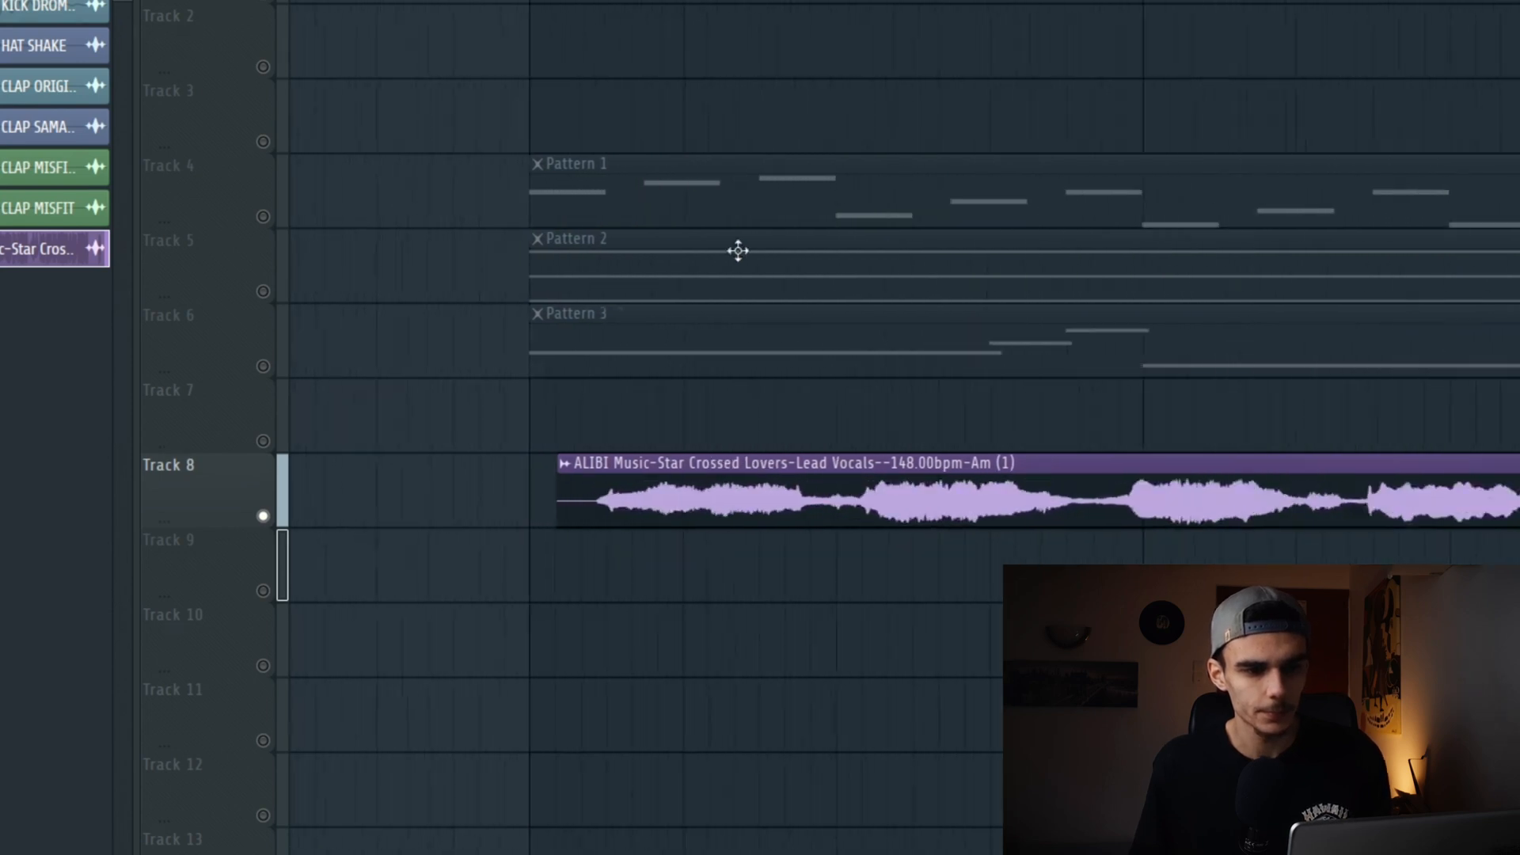
pyautogui.scroll(3, 717, 209)
pyautogui.moveTo(740, 486); pyautogui.dragTo(604, 479)
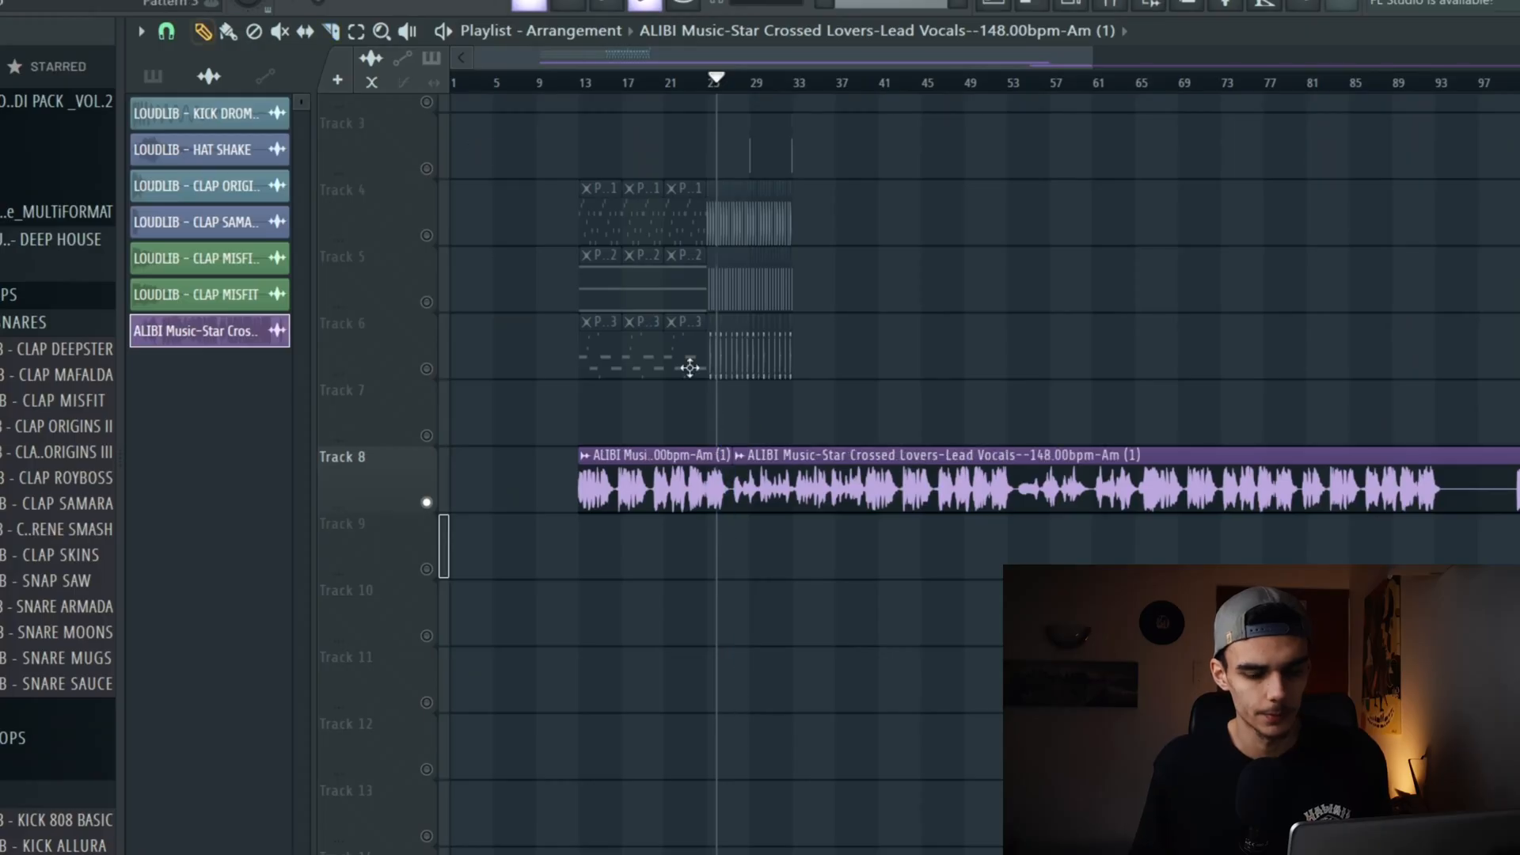
pyautogui.moveTo(776, 479); pyautogui.dragTo(1358, 478)
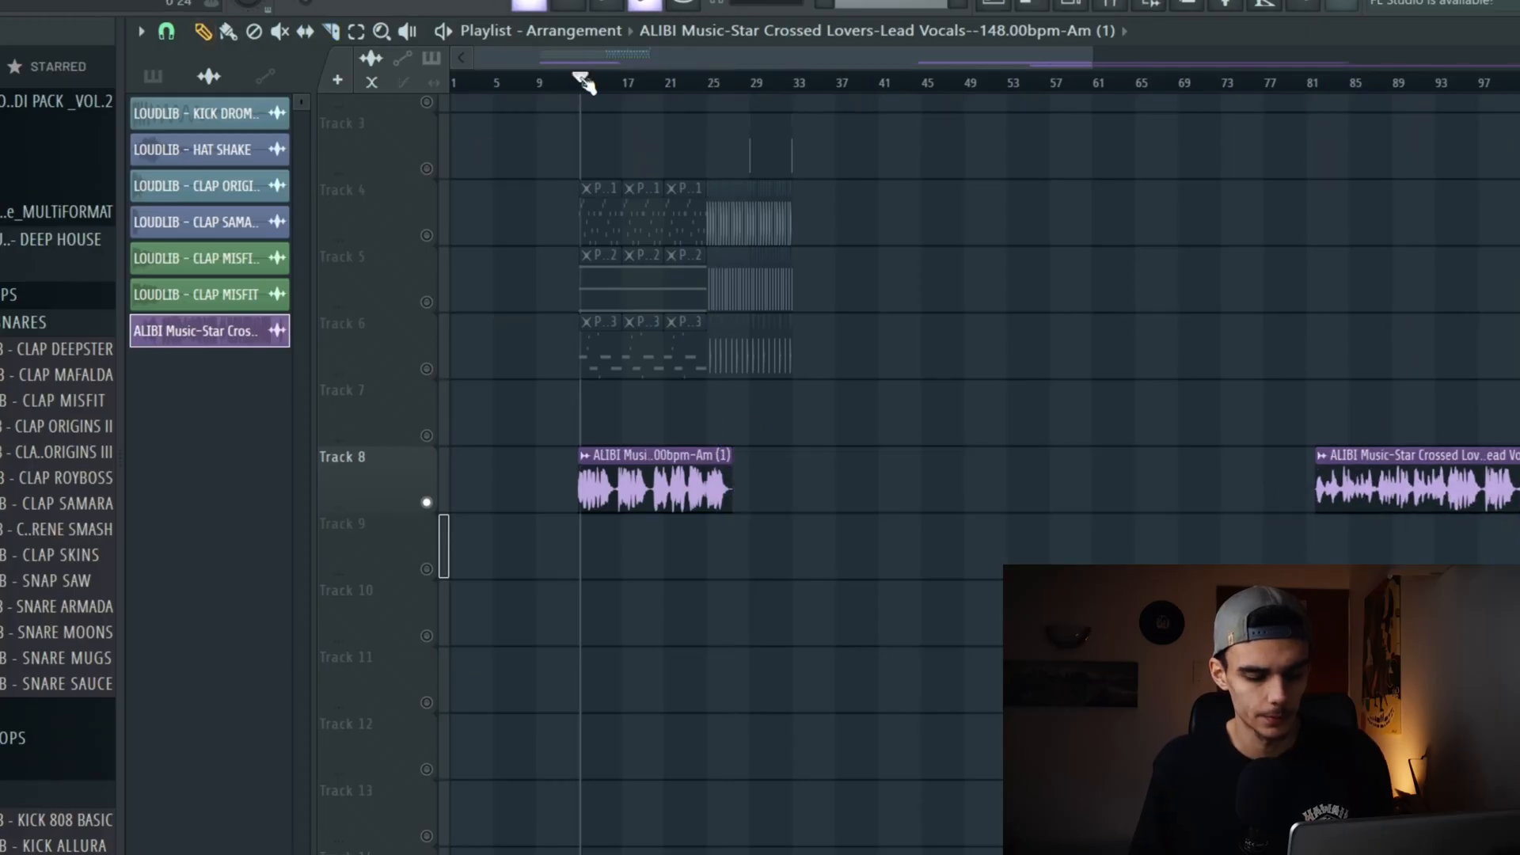
# - Make the vocal clip at bar 13 on Track 8 a unique clip and align its start with the bar line
pyautogui.click(583, 83)
pyautogui.scroll(6, 586, 132)
pyautogui.click(724, 456)
pyautogui.click(823, 512)
pyautogui.scroll(8, 722, 147)
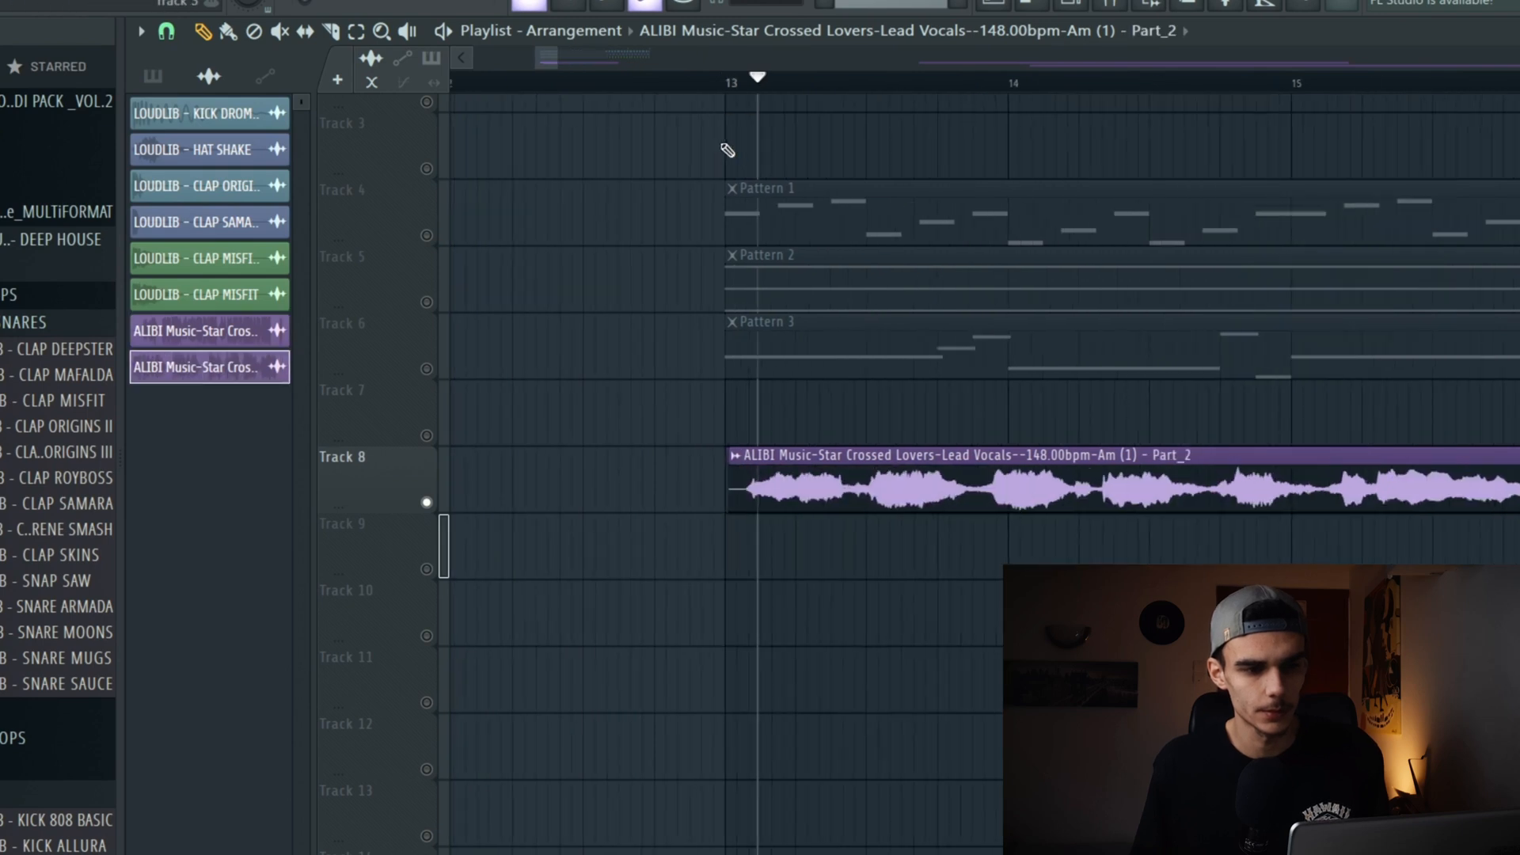
pyautogui.click(738, 80)
pyautogui.moveTo(681, 453); pyautogui.dragTo(735, 454)
# - Play the vocal from bar 13 and enable Track 4 to hear it together with the Pattern 1 melody
pyautogui.press('space')
pyautogui.scroll(-8, 759, 104)
pyautogui.press('space')
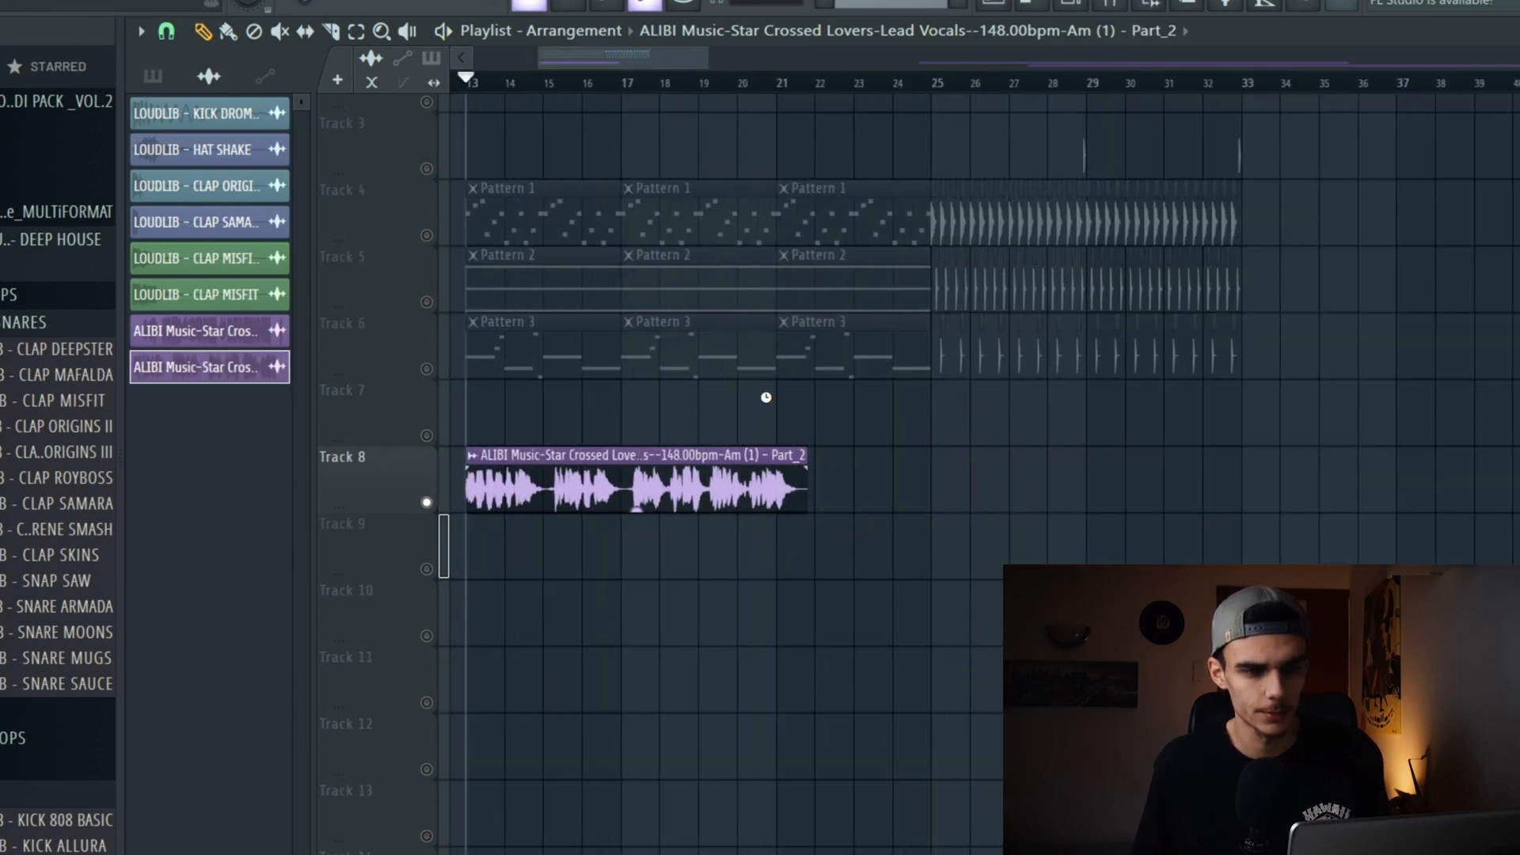
pyautogui.click(427, 235)
pyautogui.press('space')
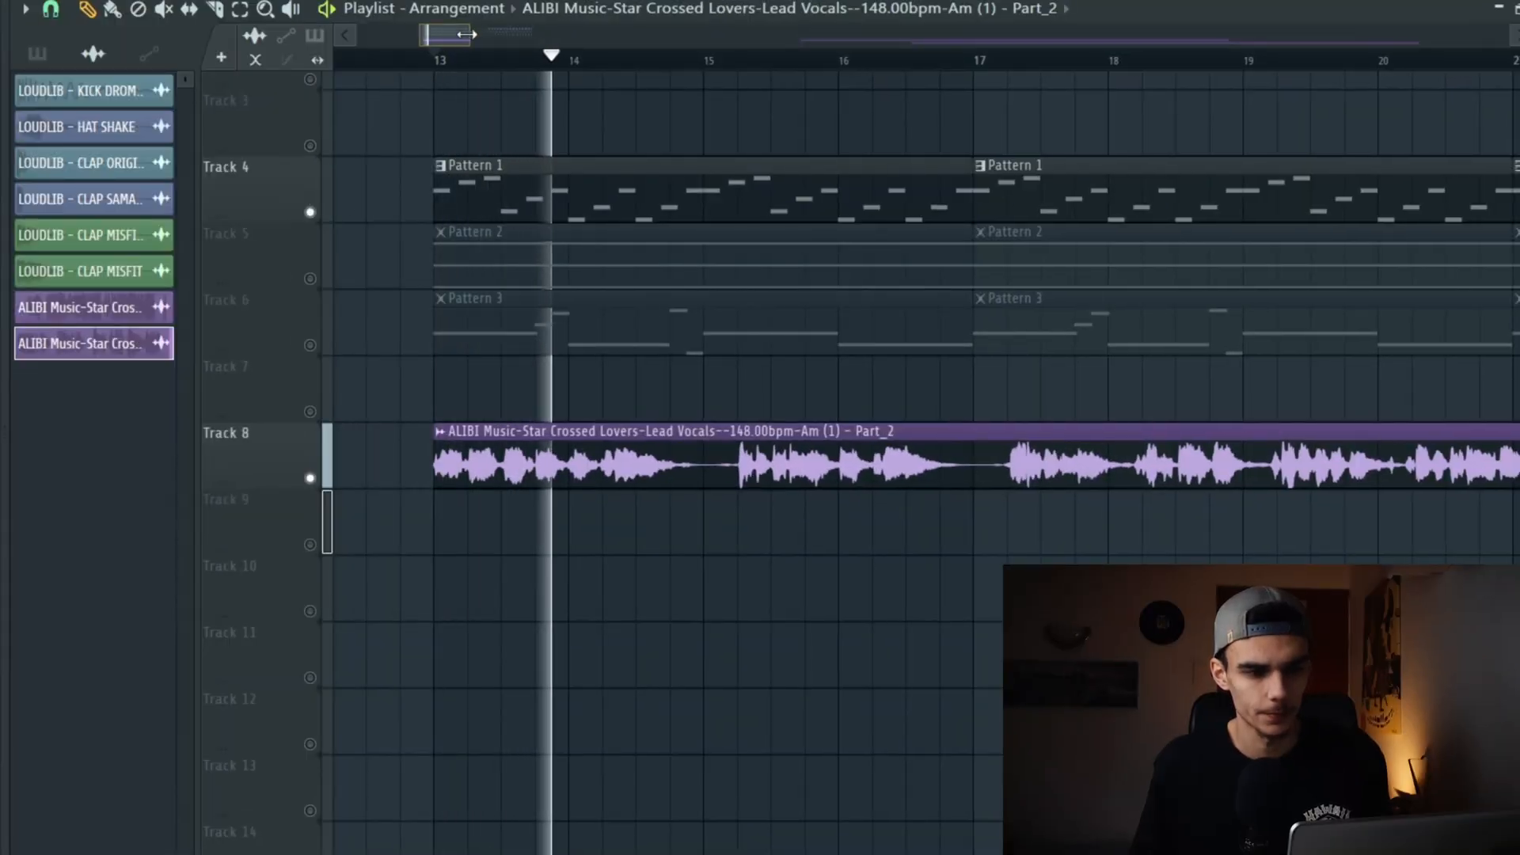
pyautogui.moveTo(462, 33); pyautogui.dragTo(518, 33)
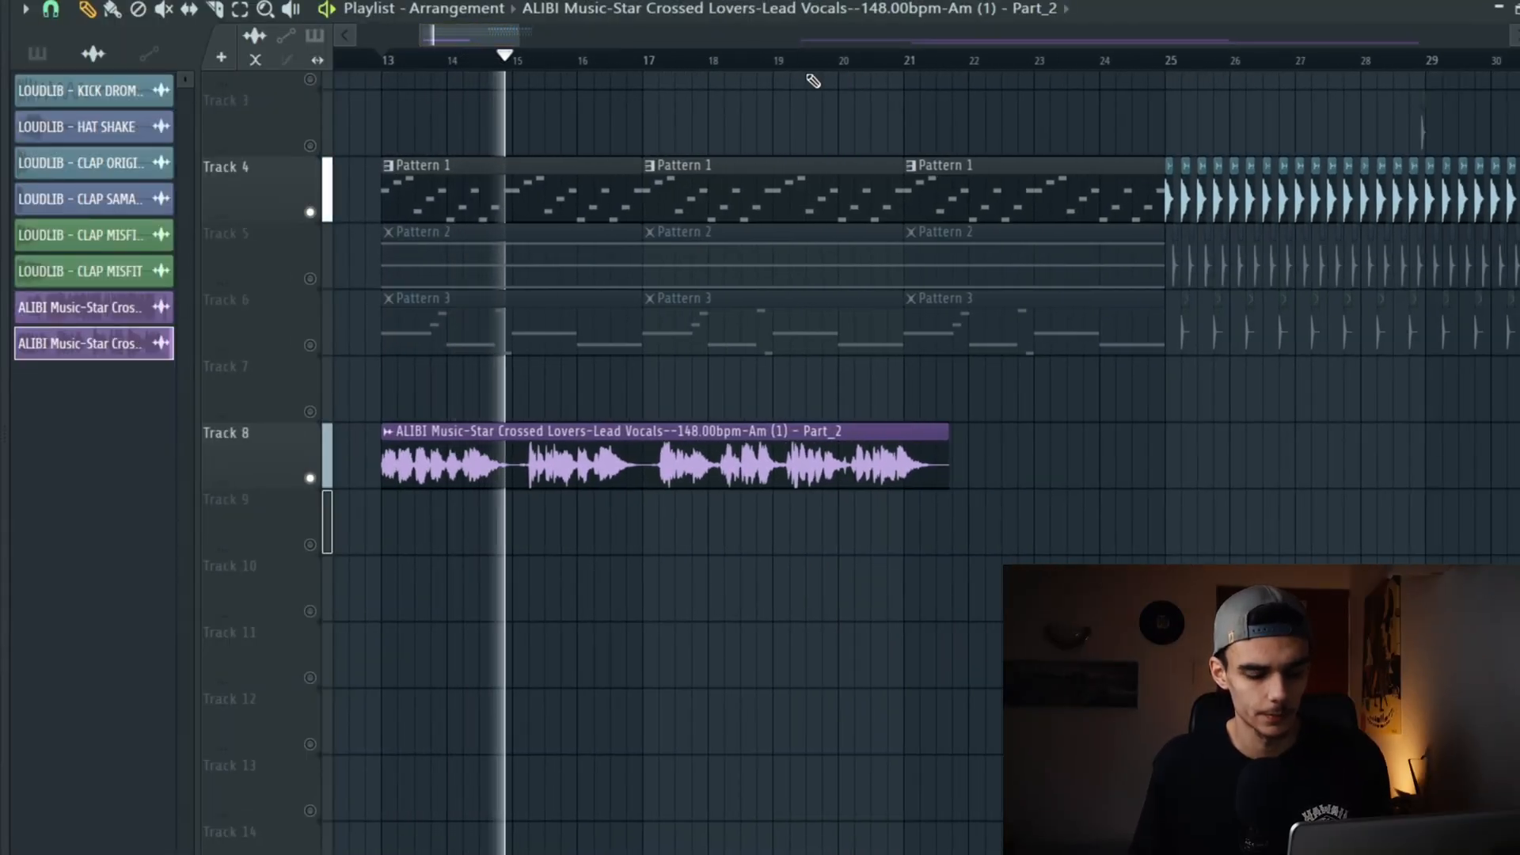
pyautogui.scroll(8, 911, 79)
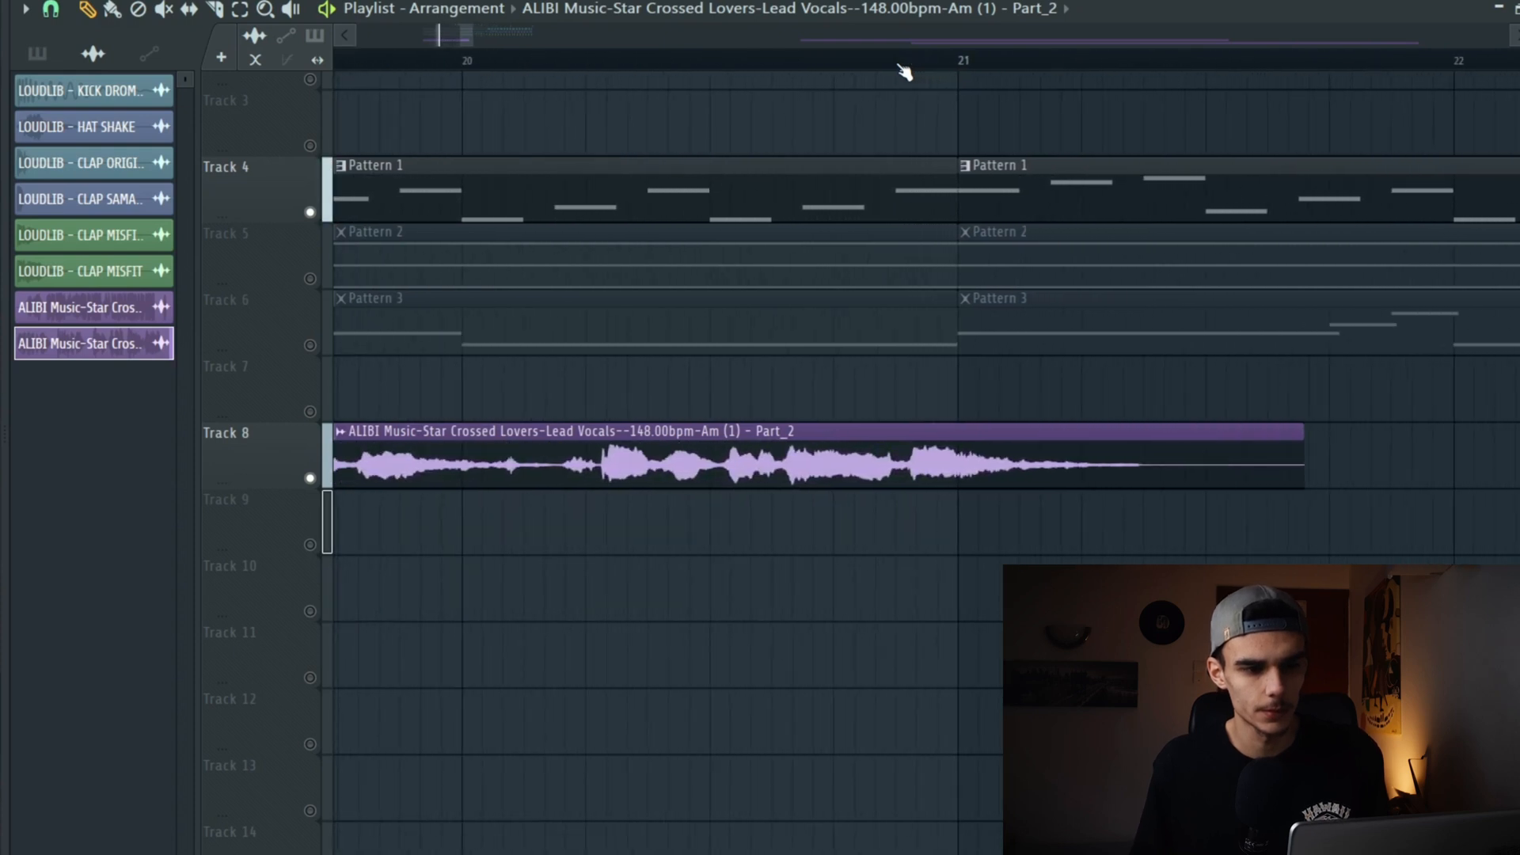
pyautogui.scroll(-3, 633, 49)
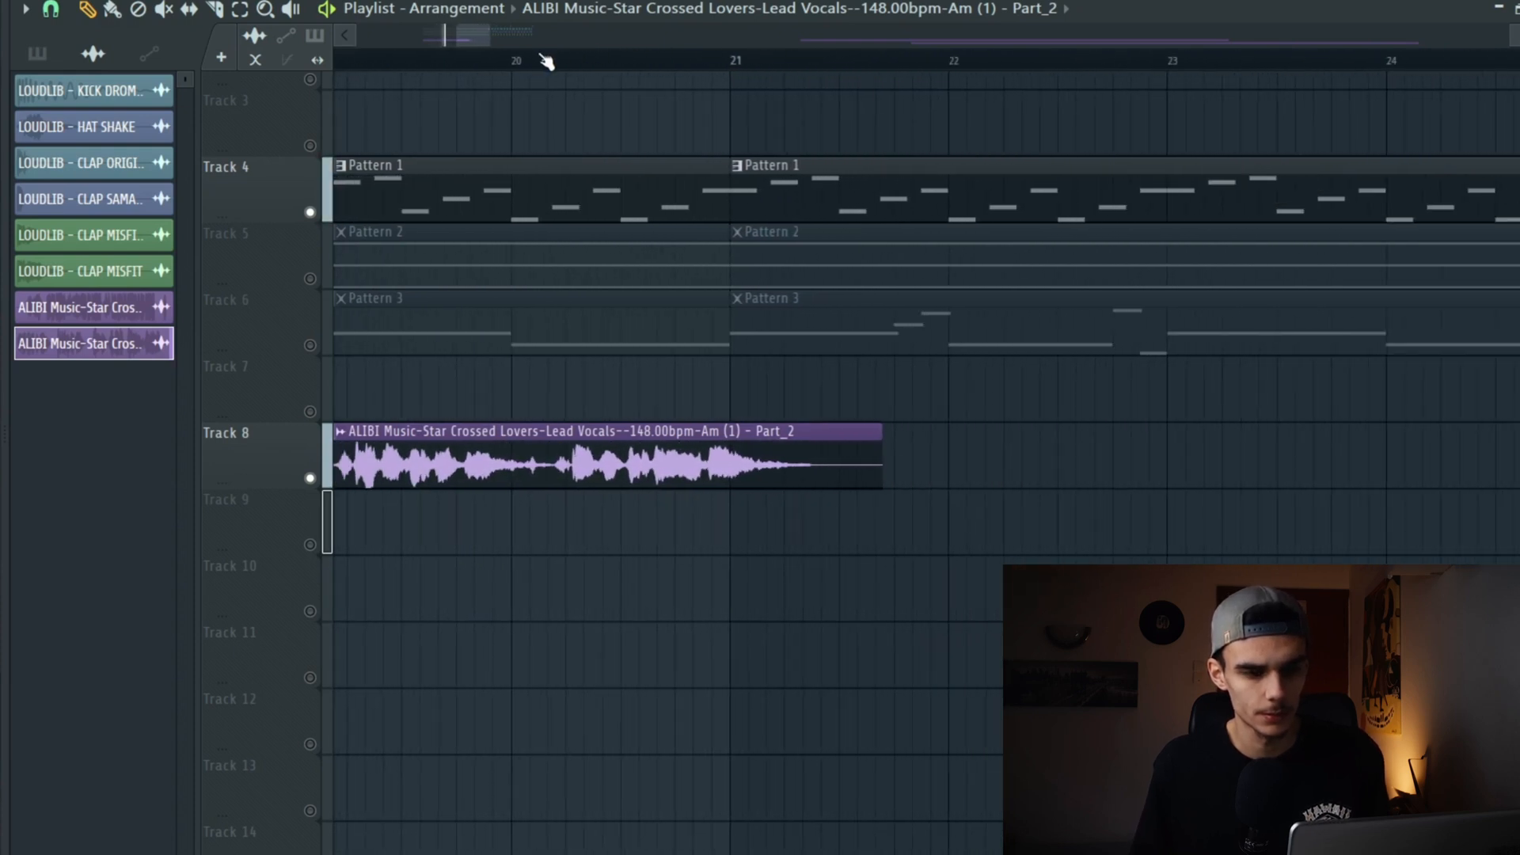
pyautogui.moveTo(473, 40); pyautogui.dragTo(445, 40)
pyautogui.scroll(-2, 446, 39)
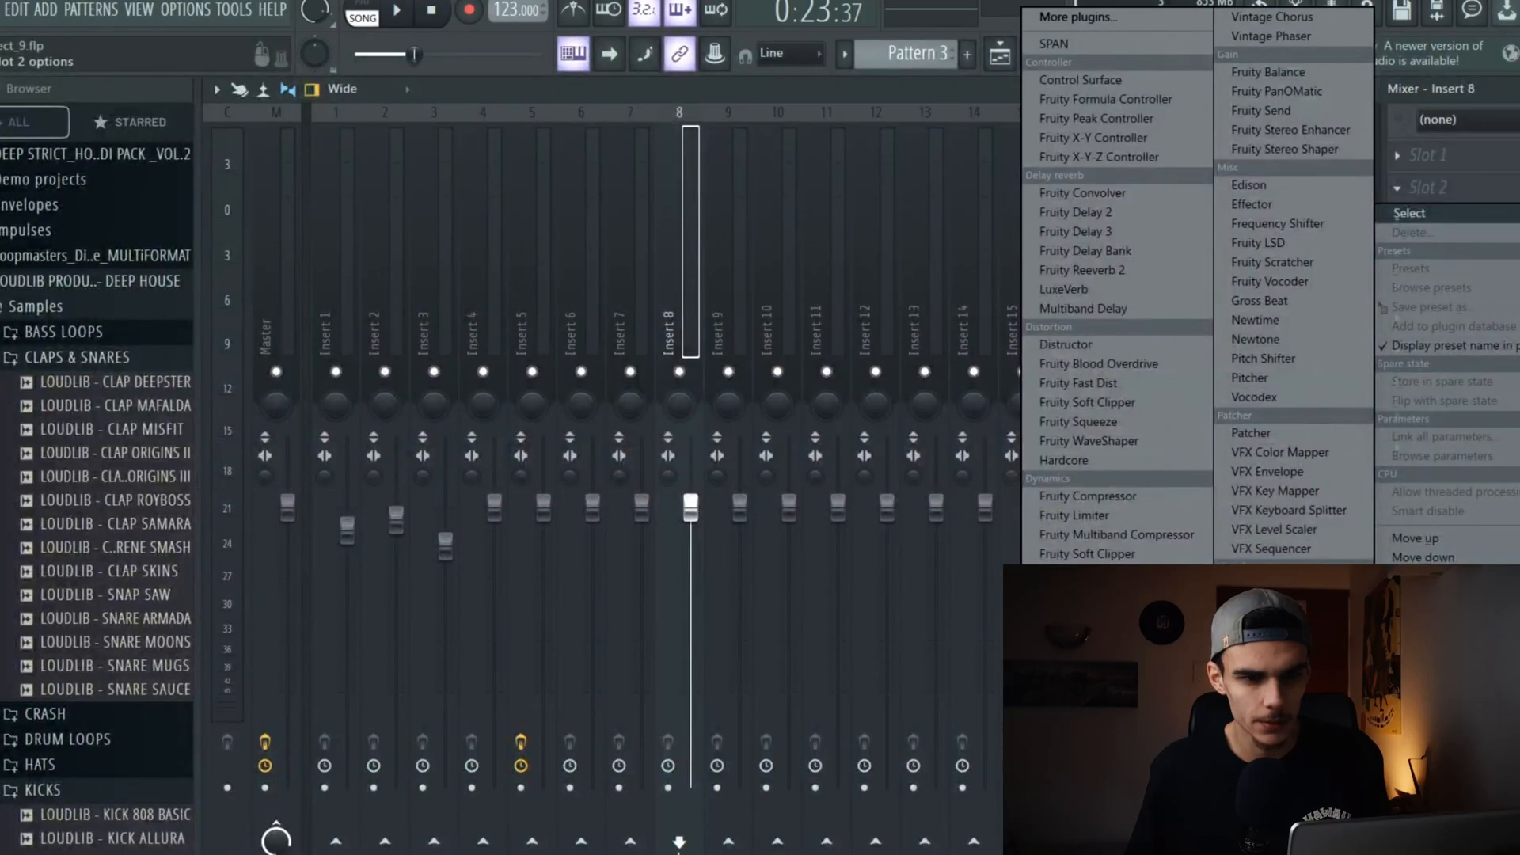
# - Insert Fruity parametric EQ 2 in Slot 2 of Insert 8, cut the lows, dip about 1.7 kHz slightly and boost around 3 kHz
pyautogui.click(1096, 820)
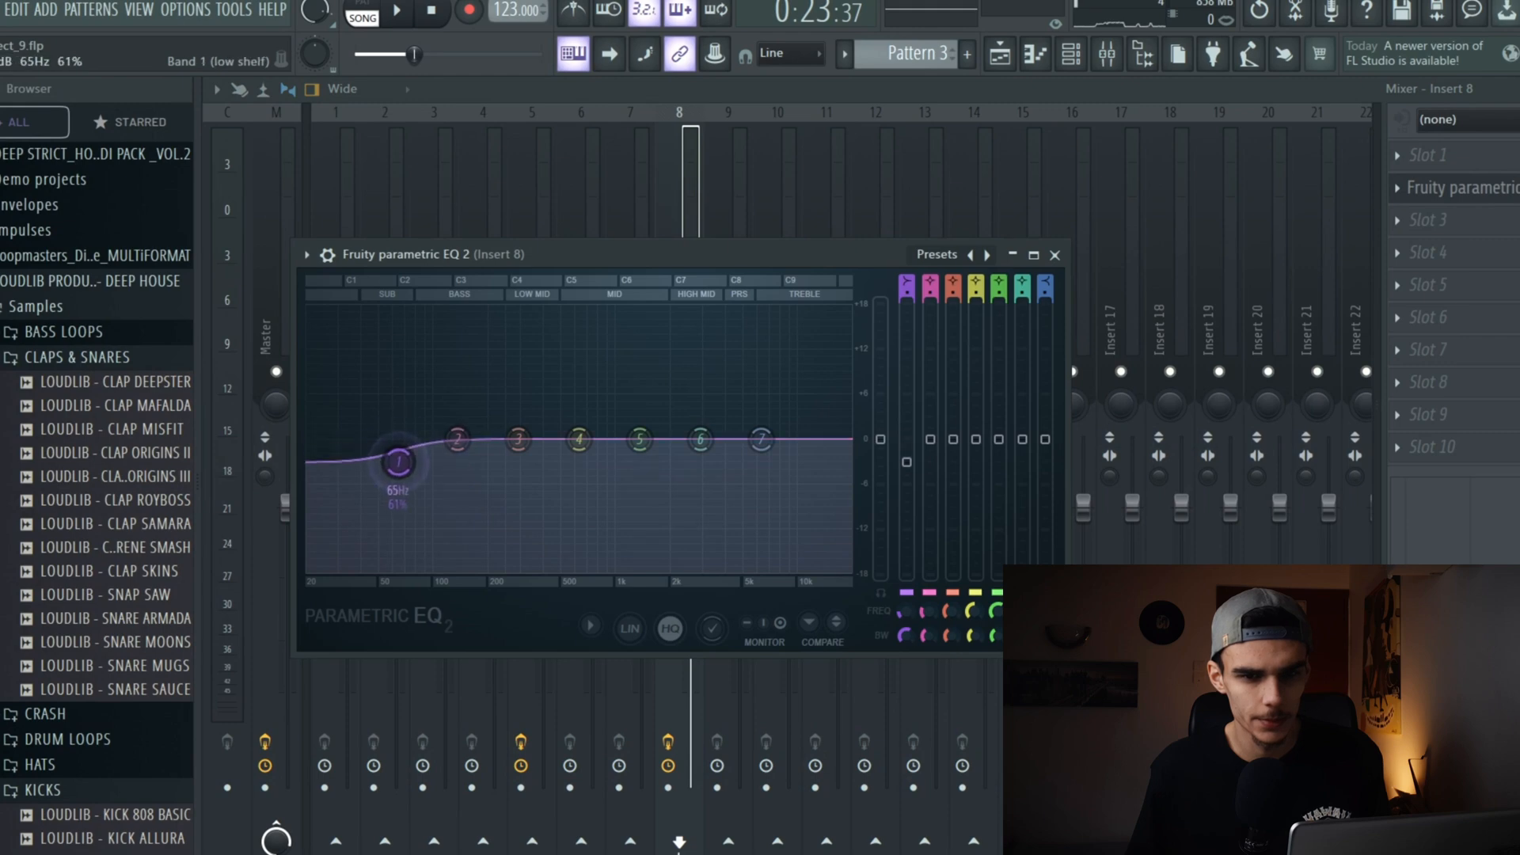
pyautogui.moveTo(398, 459); pyautogui.dragTo(434, 510)
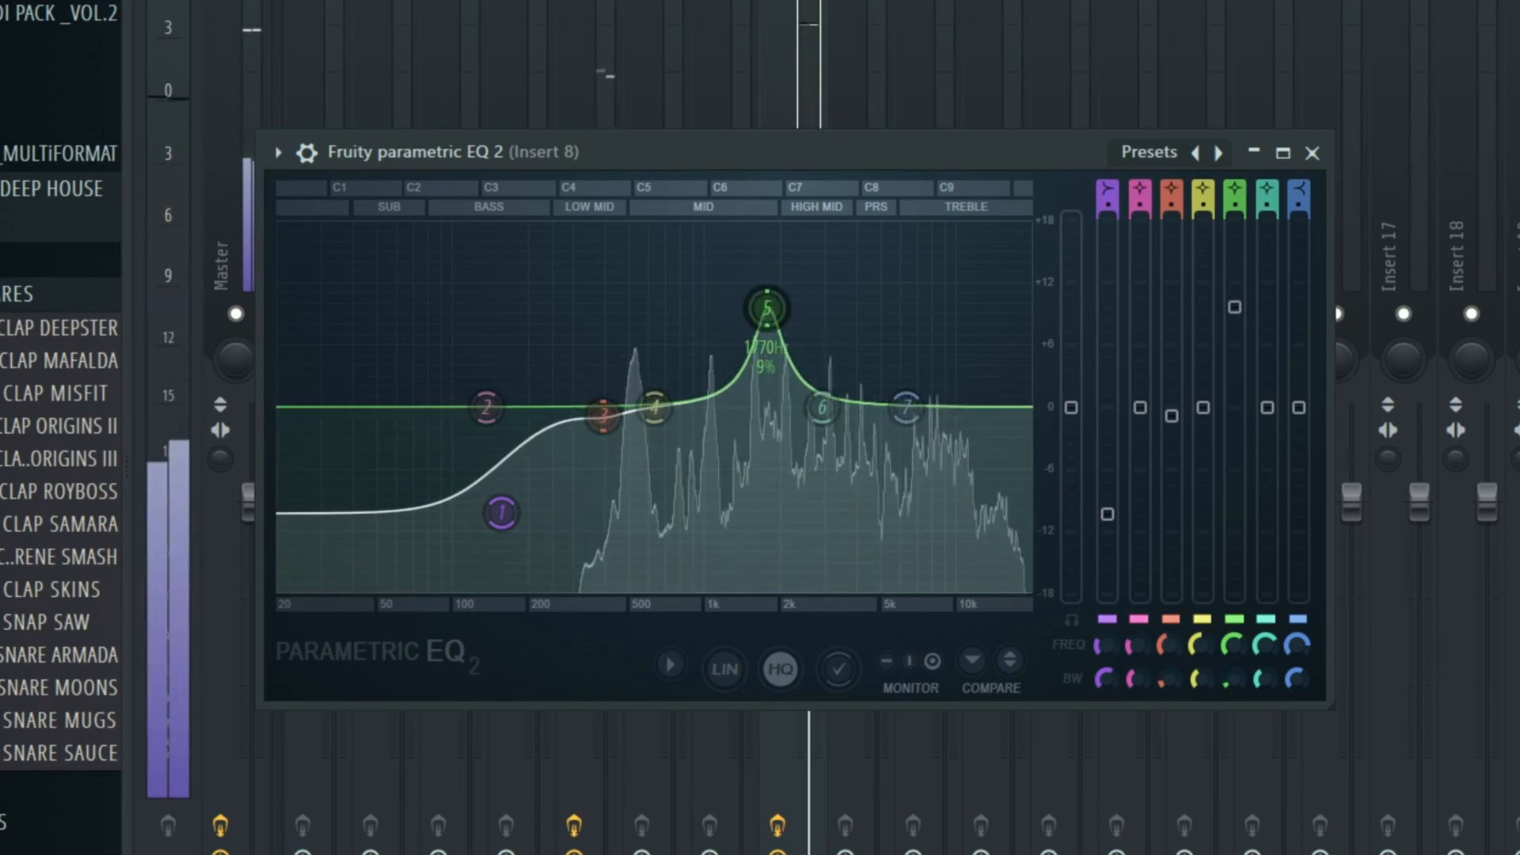
pyautogui.scroll(3, 766, 321)
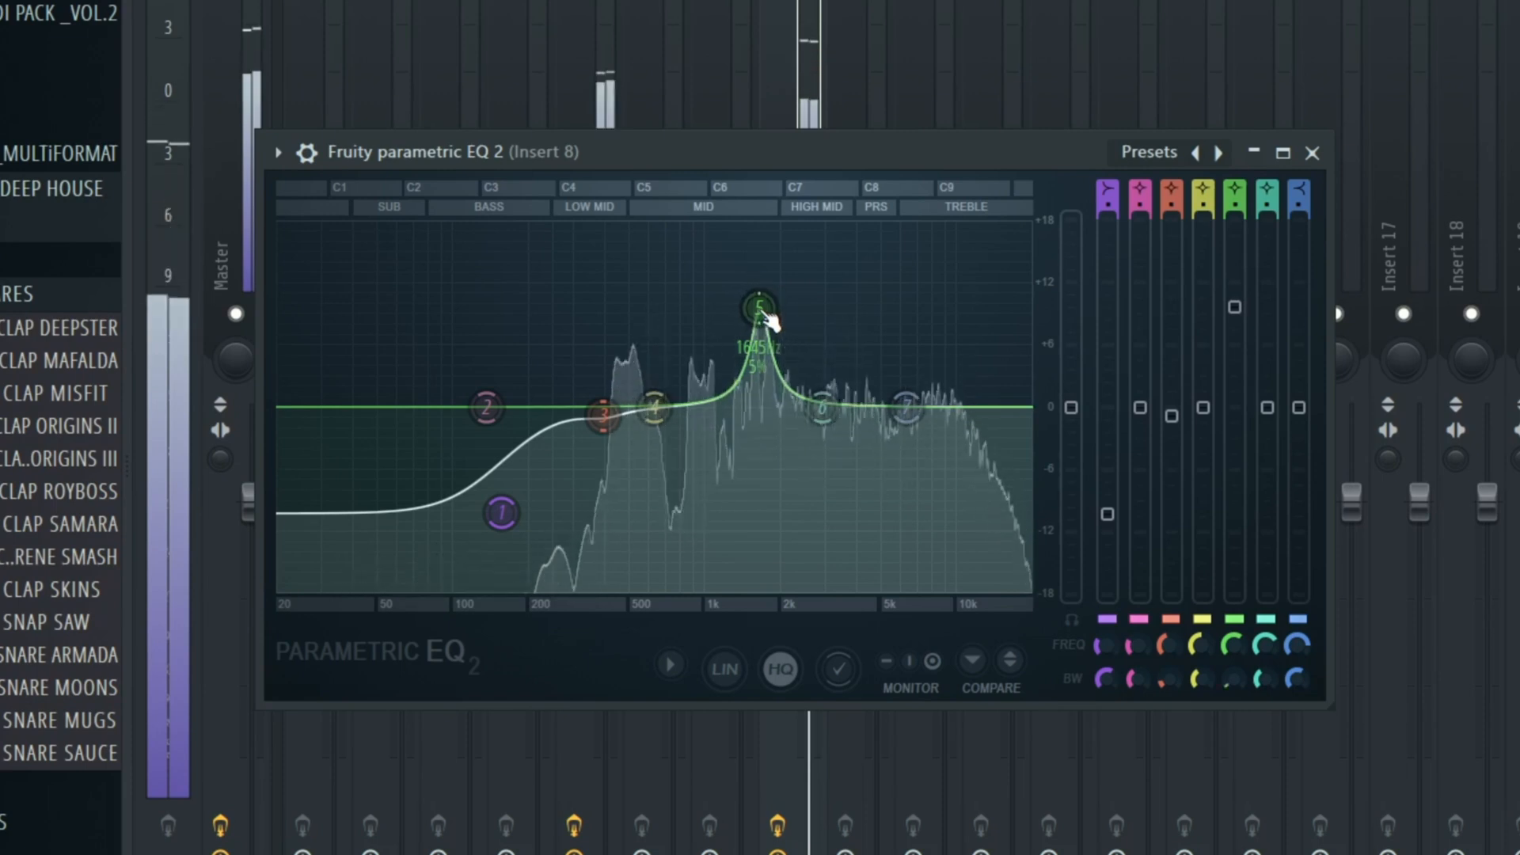
pyautogui.moveTo(760, 309); pyautogui.dragTo(763, 305)
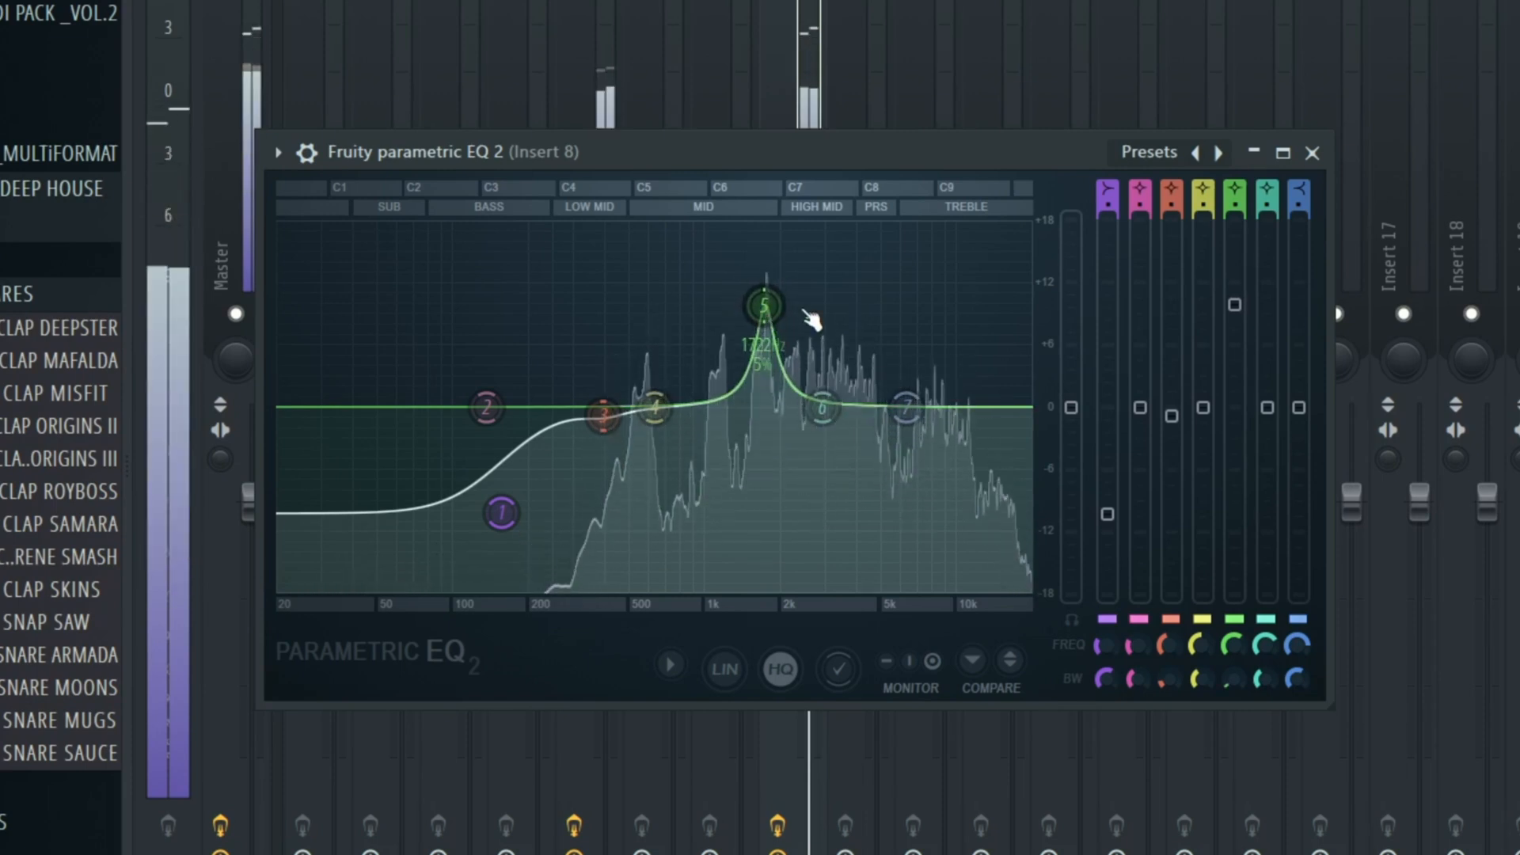
pyautogui.moveTo(1238, 309); pyautogui.dragTo(1234, 385)
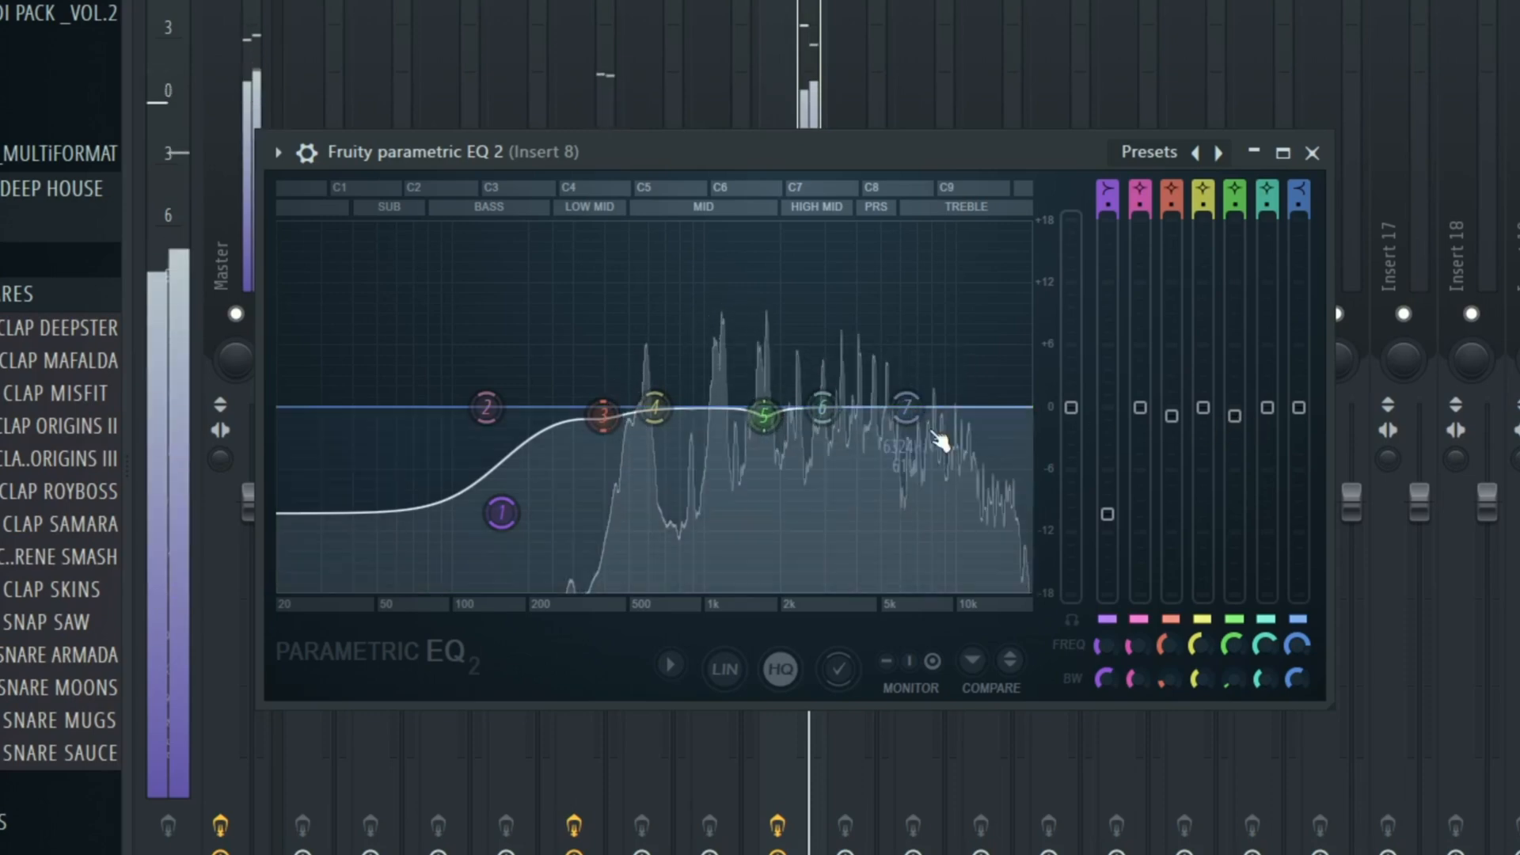
pyautogui.moveTo(823, 410); pyautogui.dragTo(831, 366)
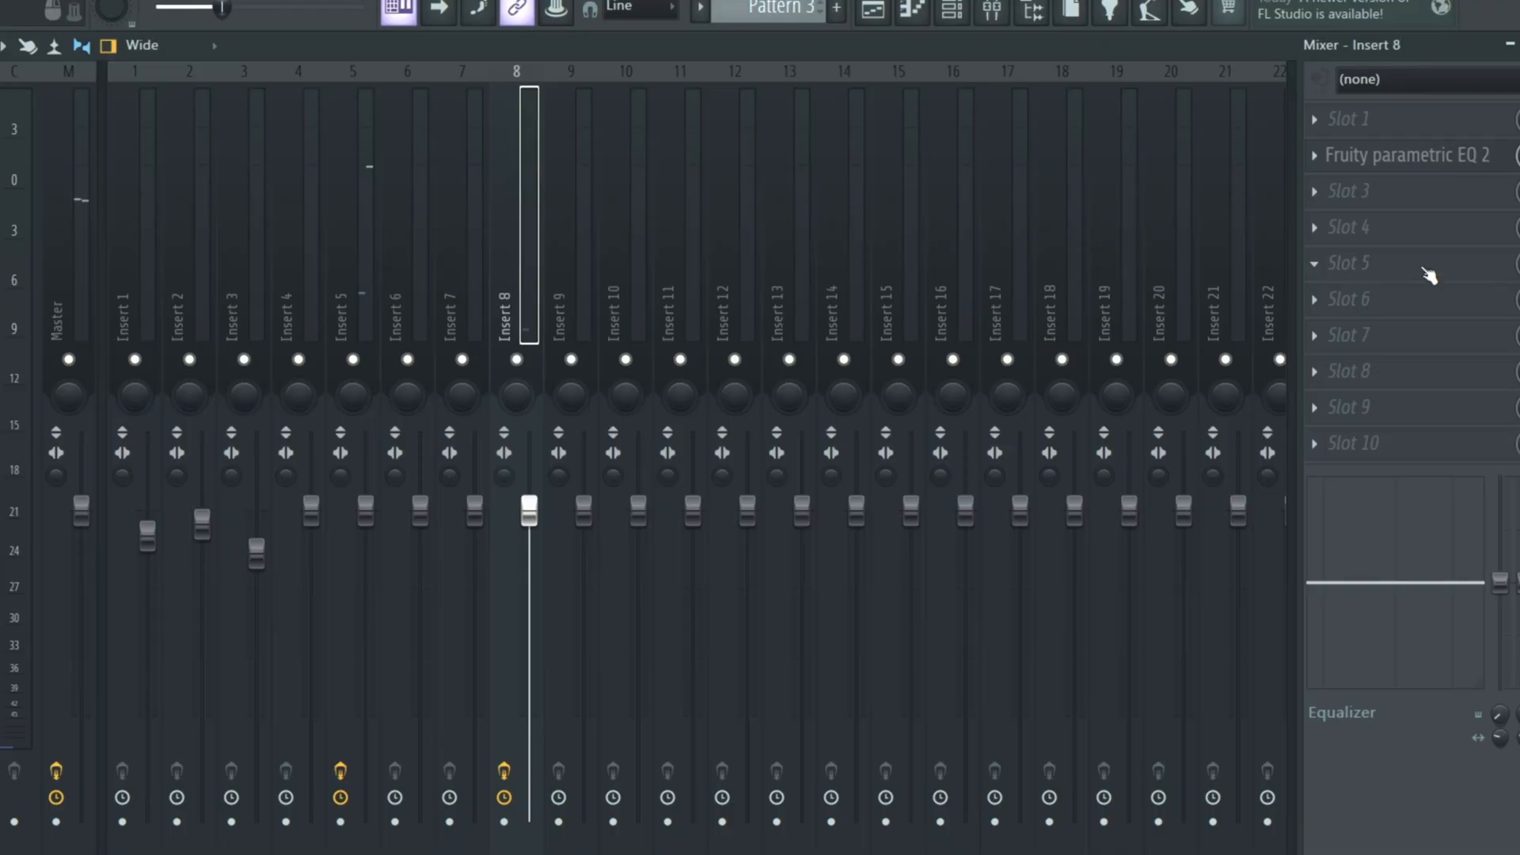
# - Add Fruity Compressor to Slot 5 of Insert 8 with a -6.1 dB threshold, 0.5 dB gain and a raised ratio
pyautogui.click(1429, 276)
pyautogui.moveTo(1330, 291)
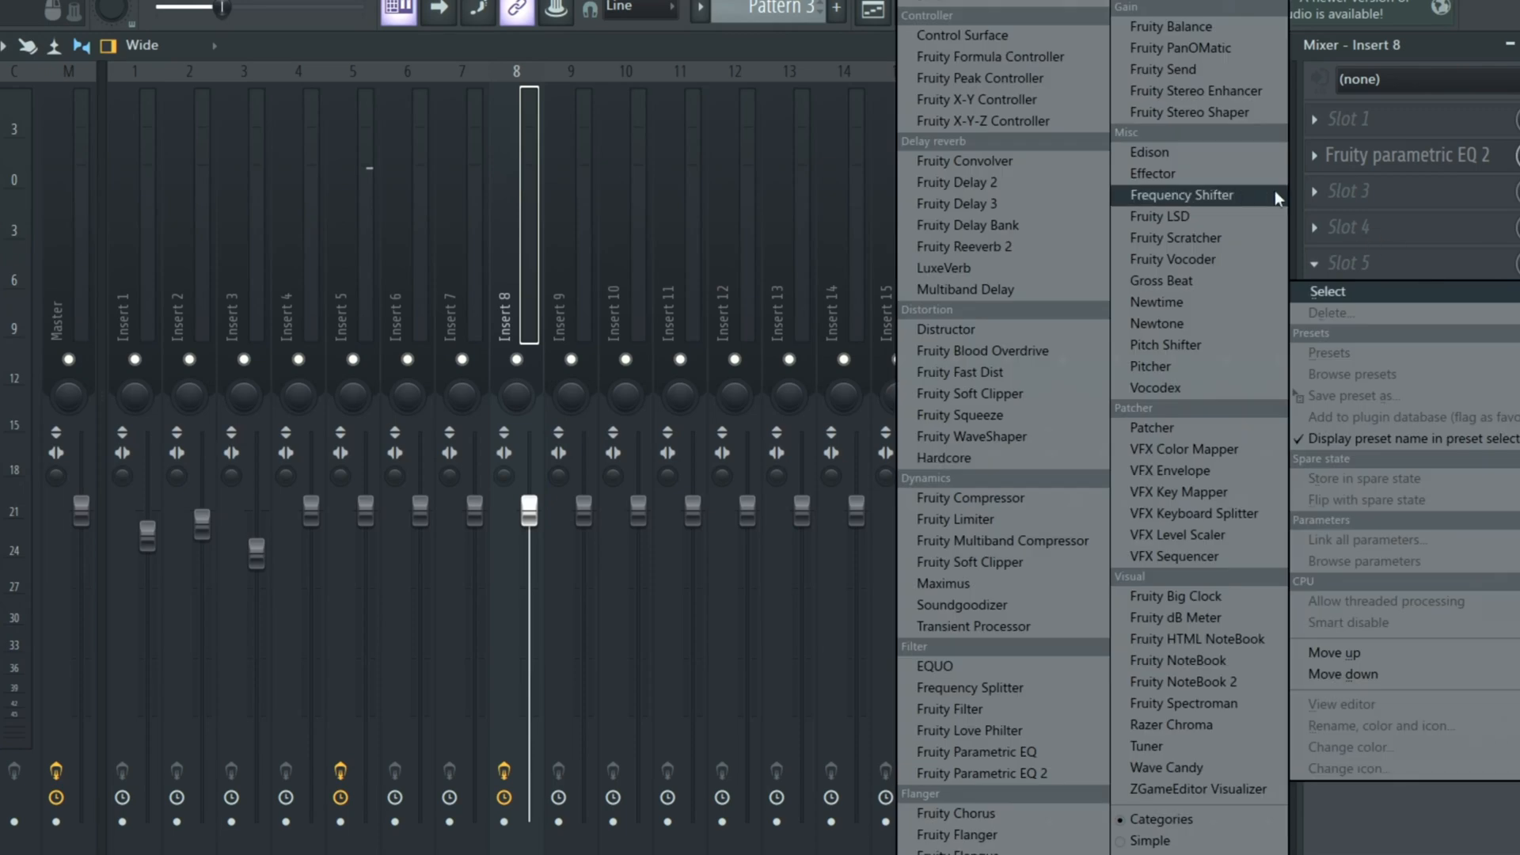
pyautogui.click(1000, 491)
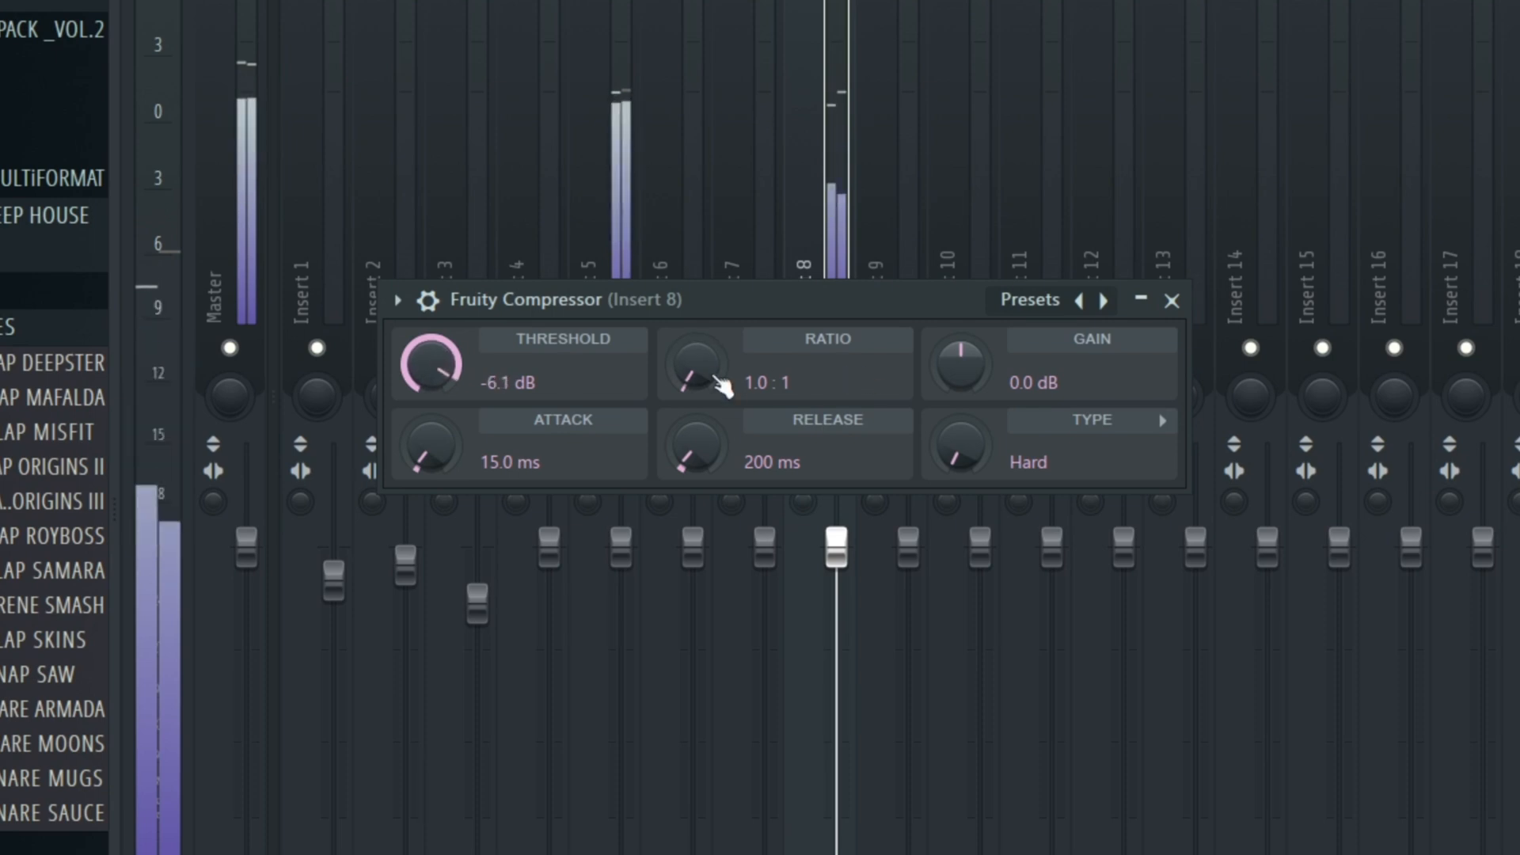
pyautogui.moveTo(696, 366); pyautogui.dragTo(697, 363)
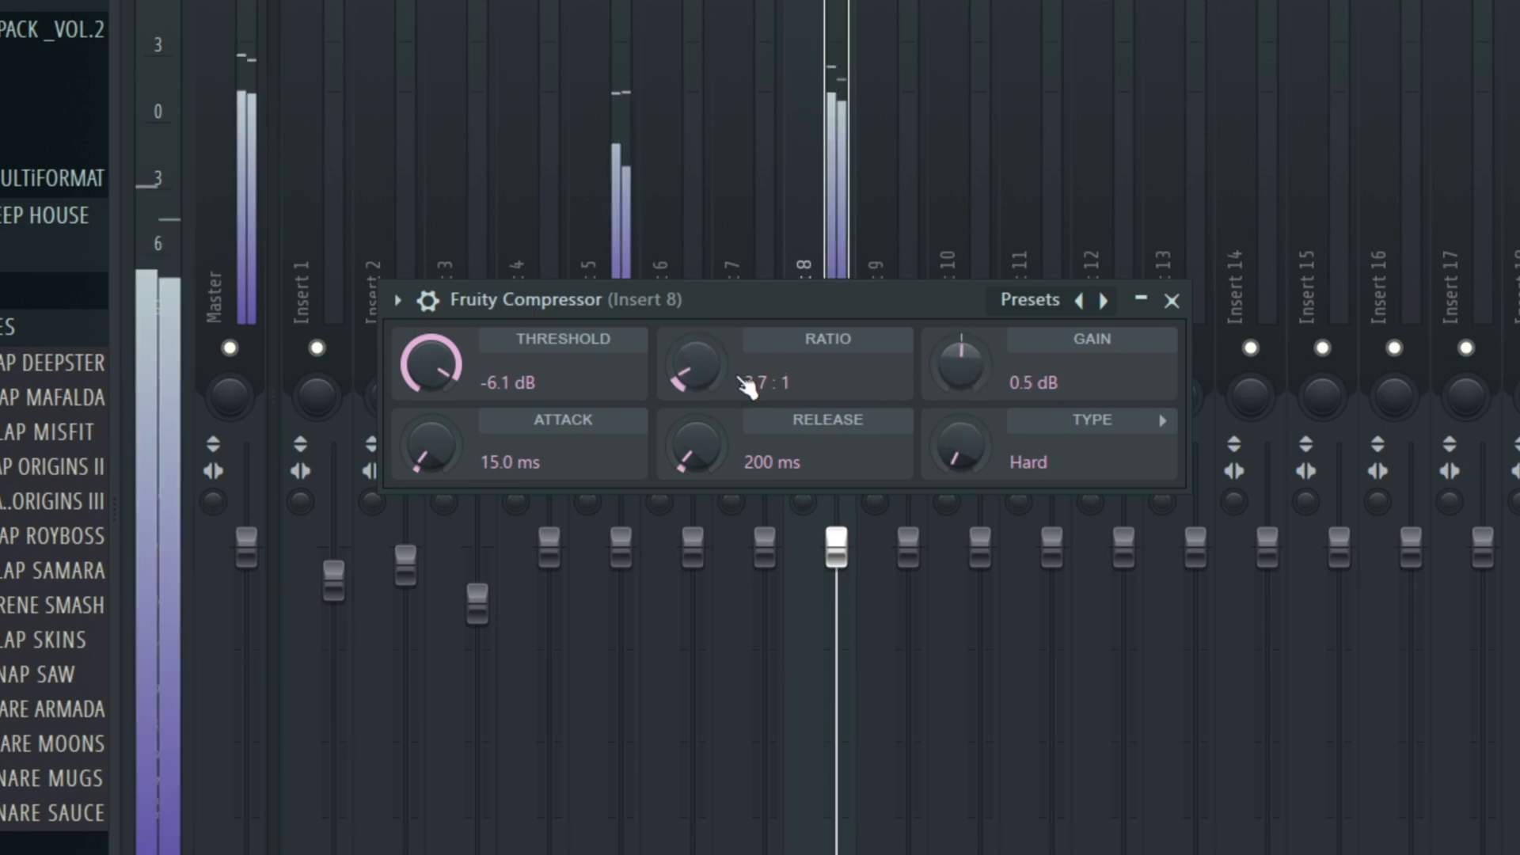
pyautogui.moveTo(695, 366); pyautogui.dragTo(691, 368)
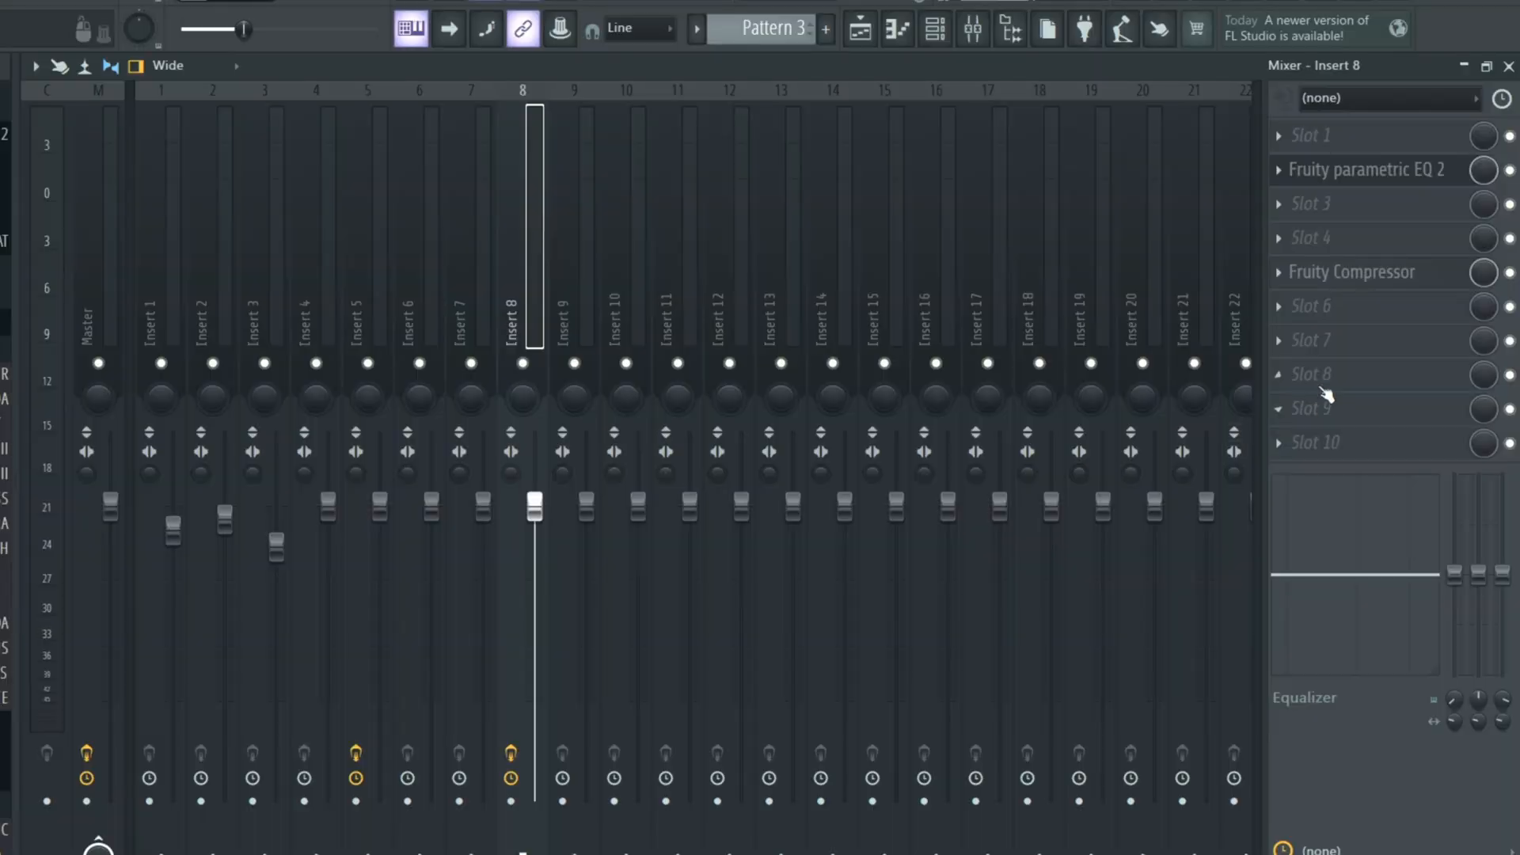
# - Add Fruity Reeverb 2 to Slot 8 of Insert 8 and reduce its decay
pyautogui.click(1314, 373)
pyautogui.moveTo(1298, 402)
pyautogui.click(1008, 255)
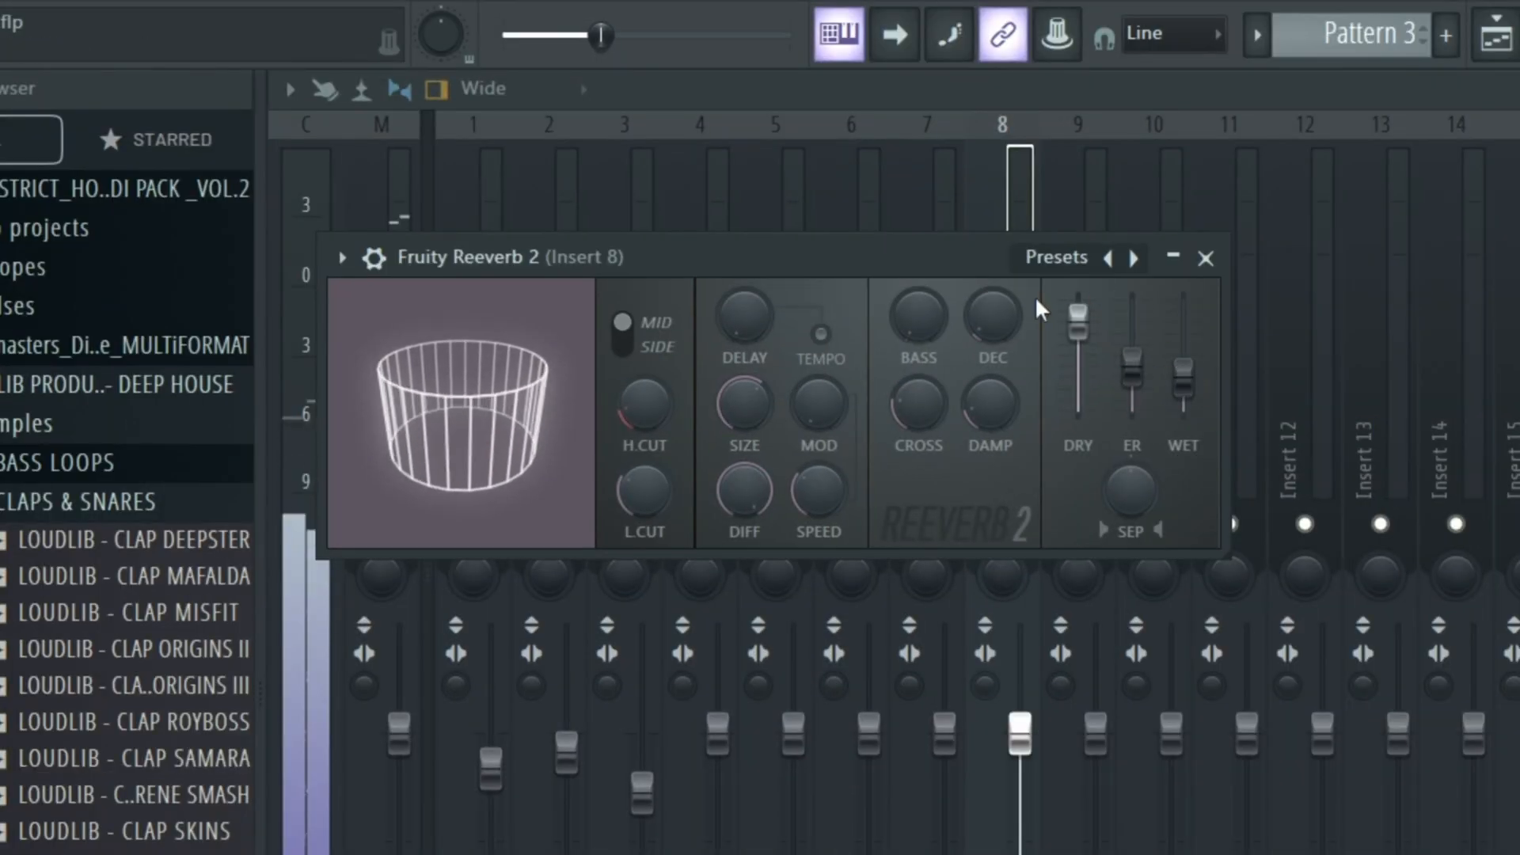
pyautogui.moveTo(992, 315); pyautogui.dragTo(992, 364)
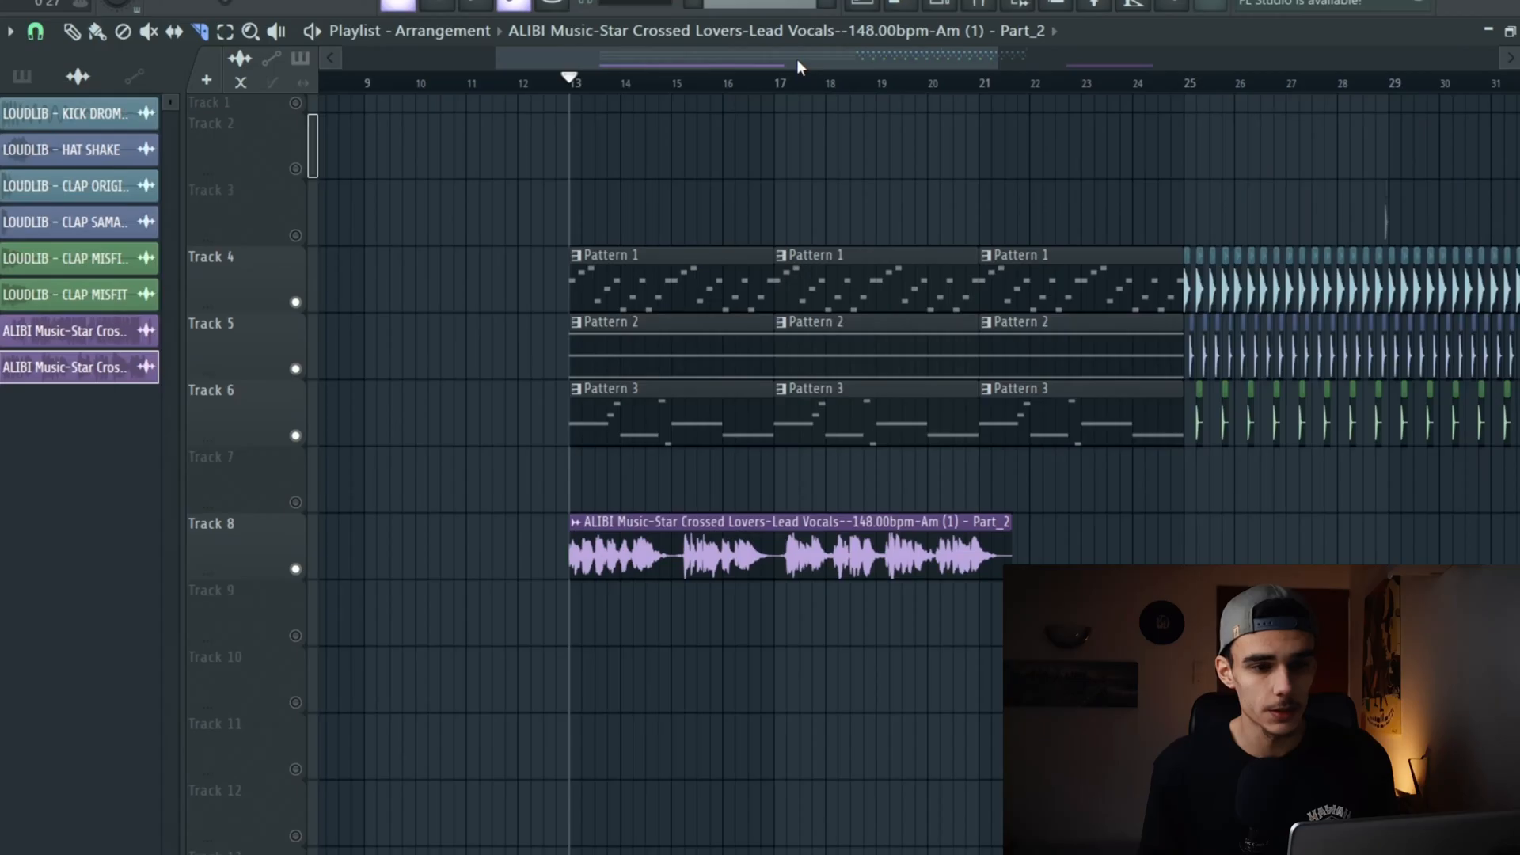
# - Place Pattern 1 slices at bar 23 on Track 3 and mid-bar 23 on Track 4, extending the latter into bar 24
pyautogui.press('space')
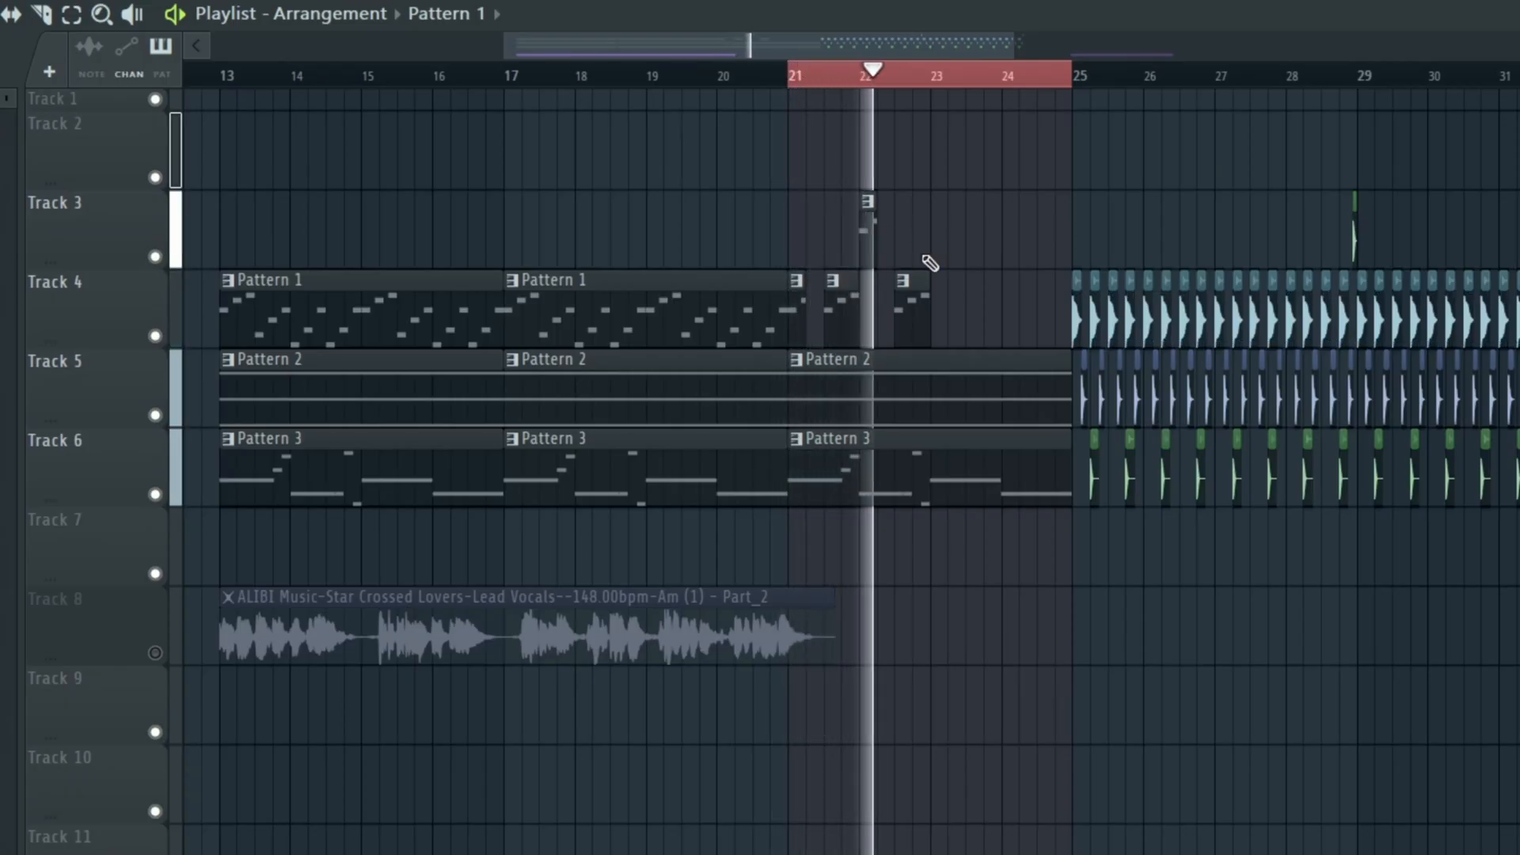
pyautogui.click(937, 255)
pyautogui.click(976, 299)
pyautogui.moveTo(980, 299)
pyautogui.mouseDown()
pyautogui.moveTo(1001, 306)
pyautogui.moveTo(988, 305)
pyautogui.mouseUp()
pyautogui.press('space')
pyautogui.press('space')
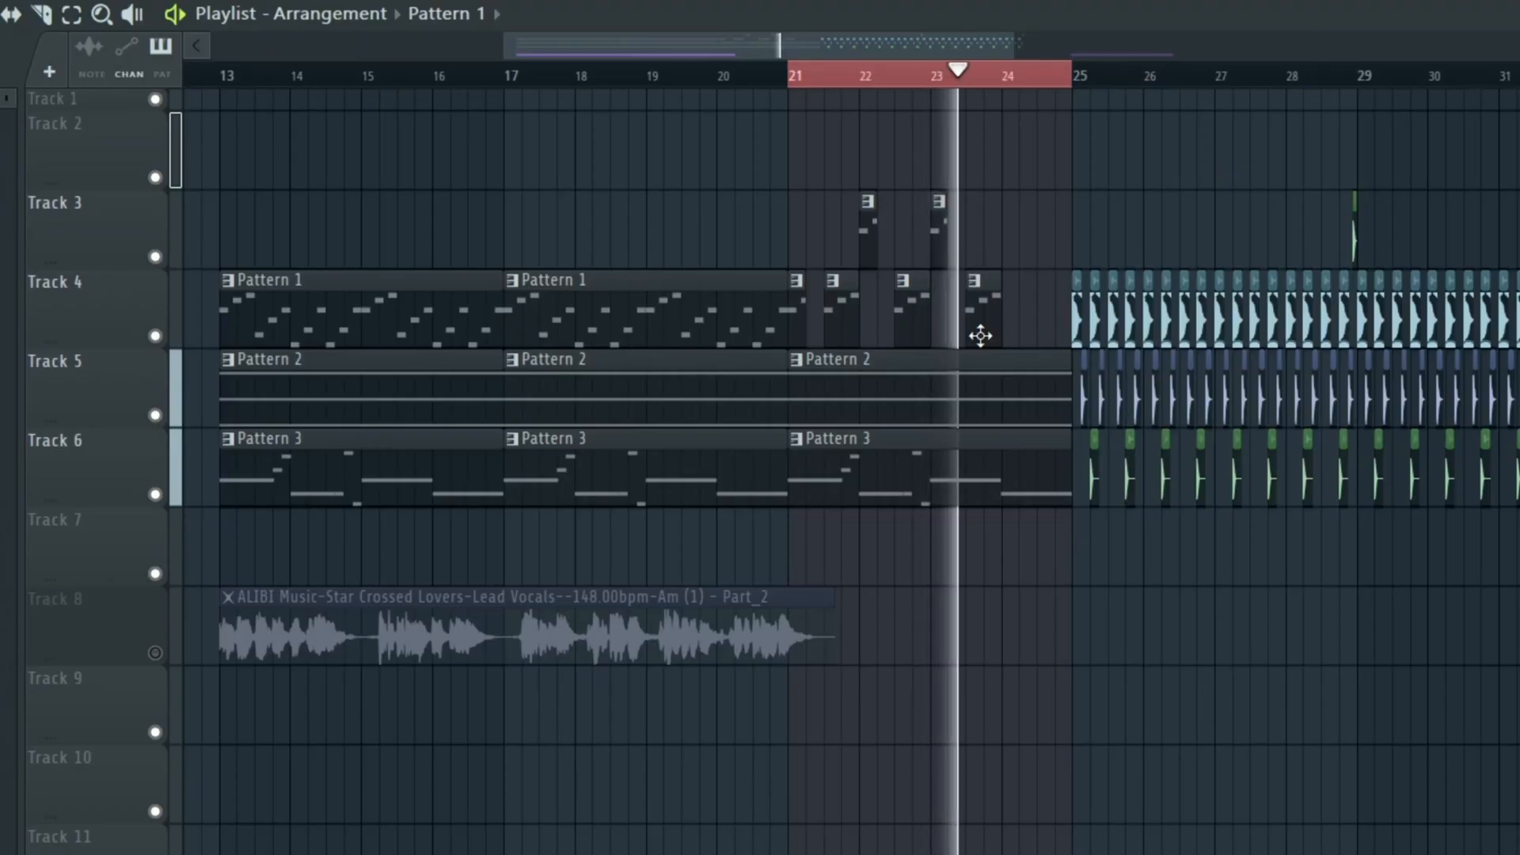
pyautogui.press('space')
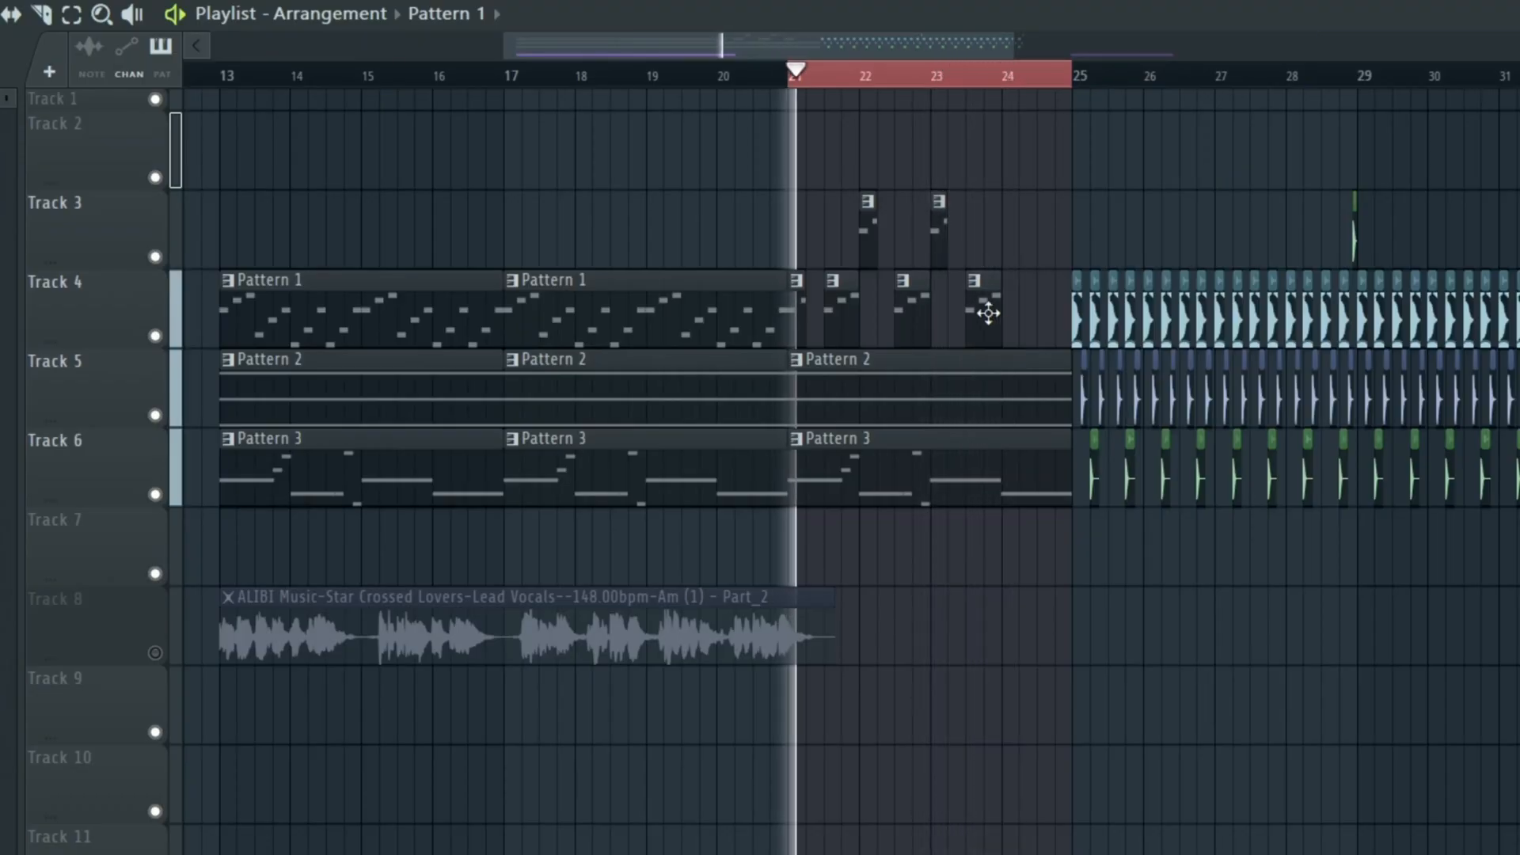
pyautogui.moveTo(1001, 313); pyautogui.dragTo(1048, 346)
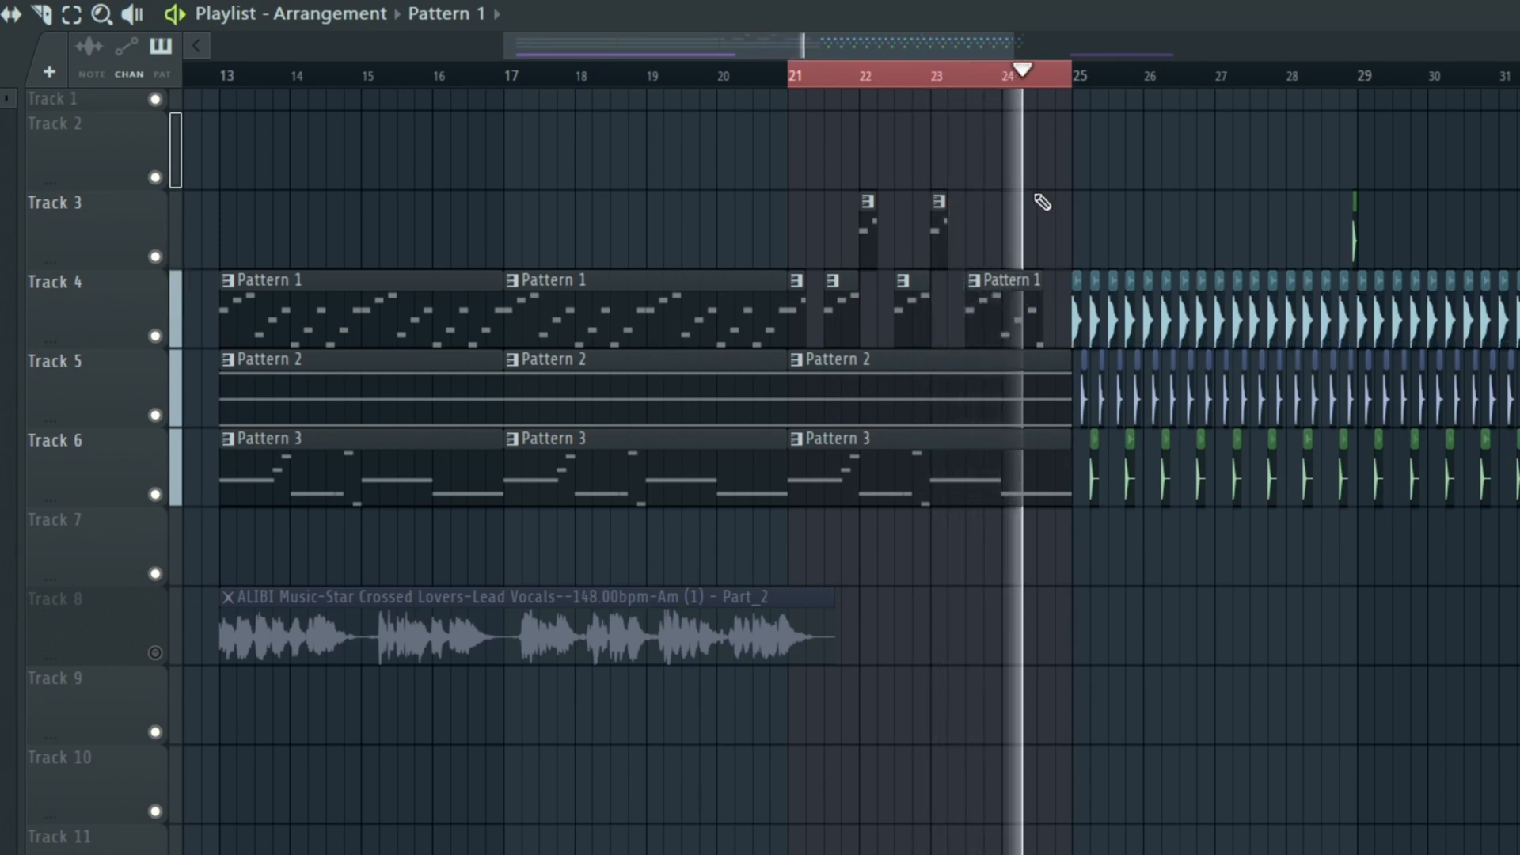
# - Add Fruity Delay 3 to Slot 7 of Insert 8 and create an automation clip for its mix level
pyautogui.rightClick(916, 417)
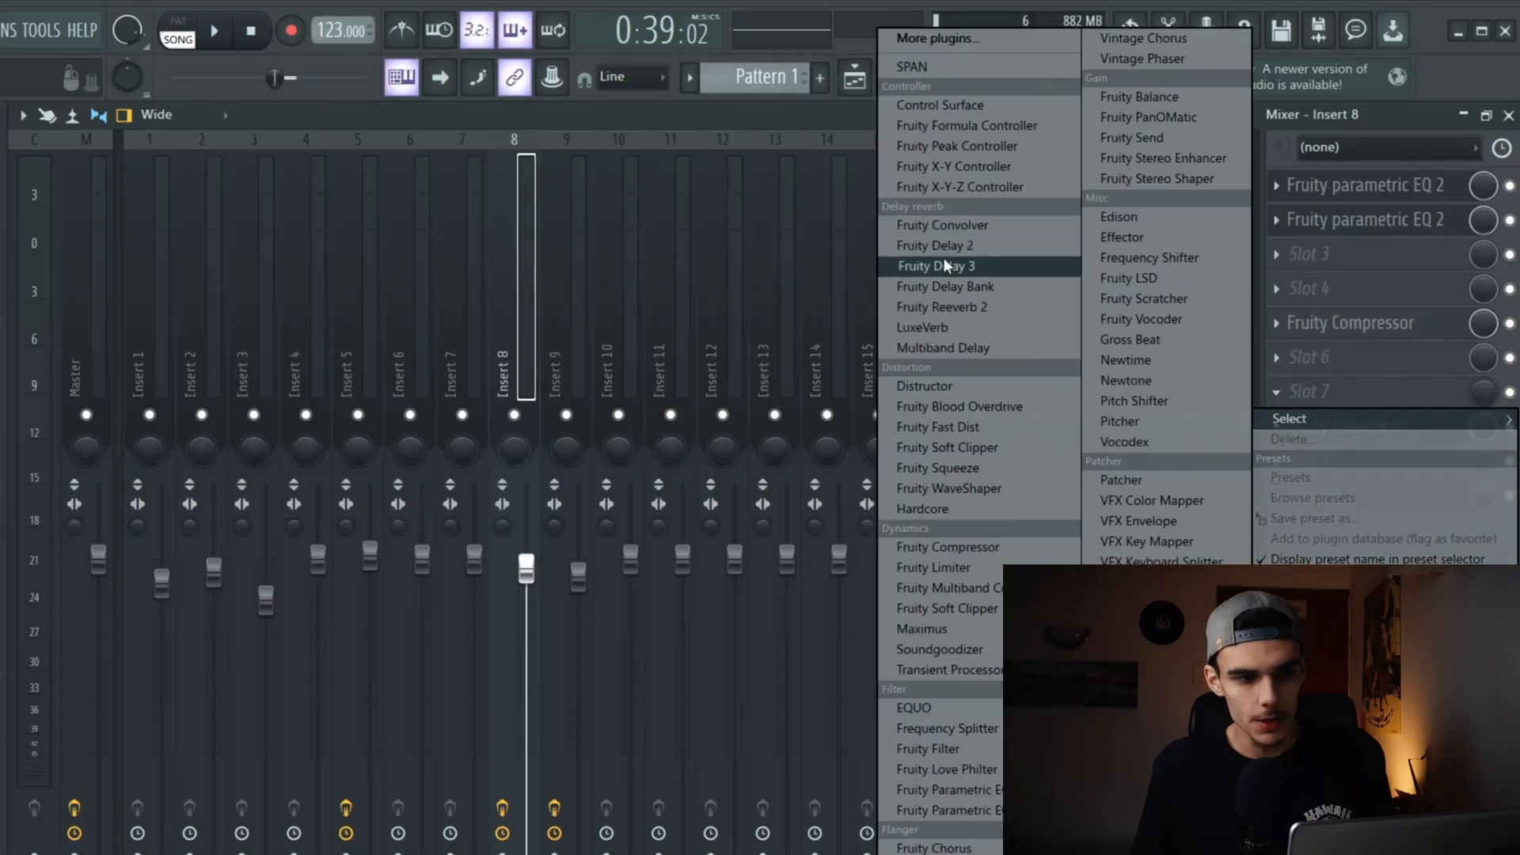
pyautogui.click(943, 258)
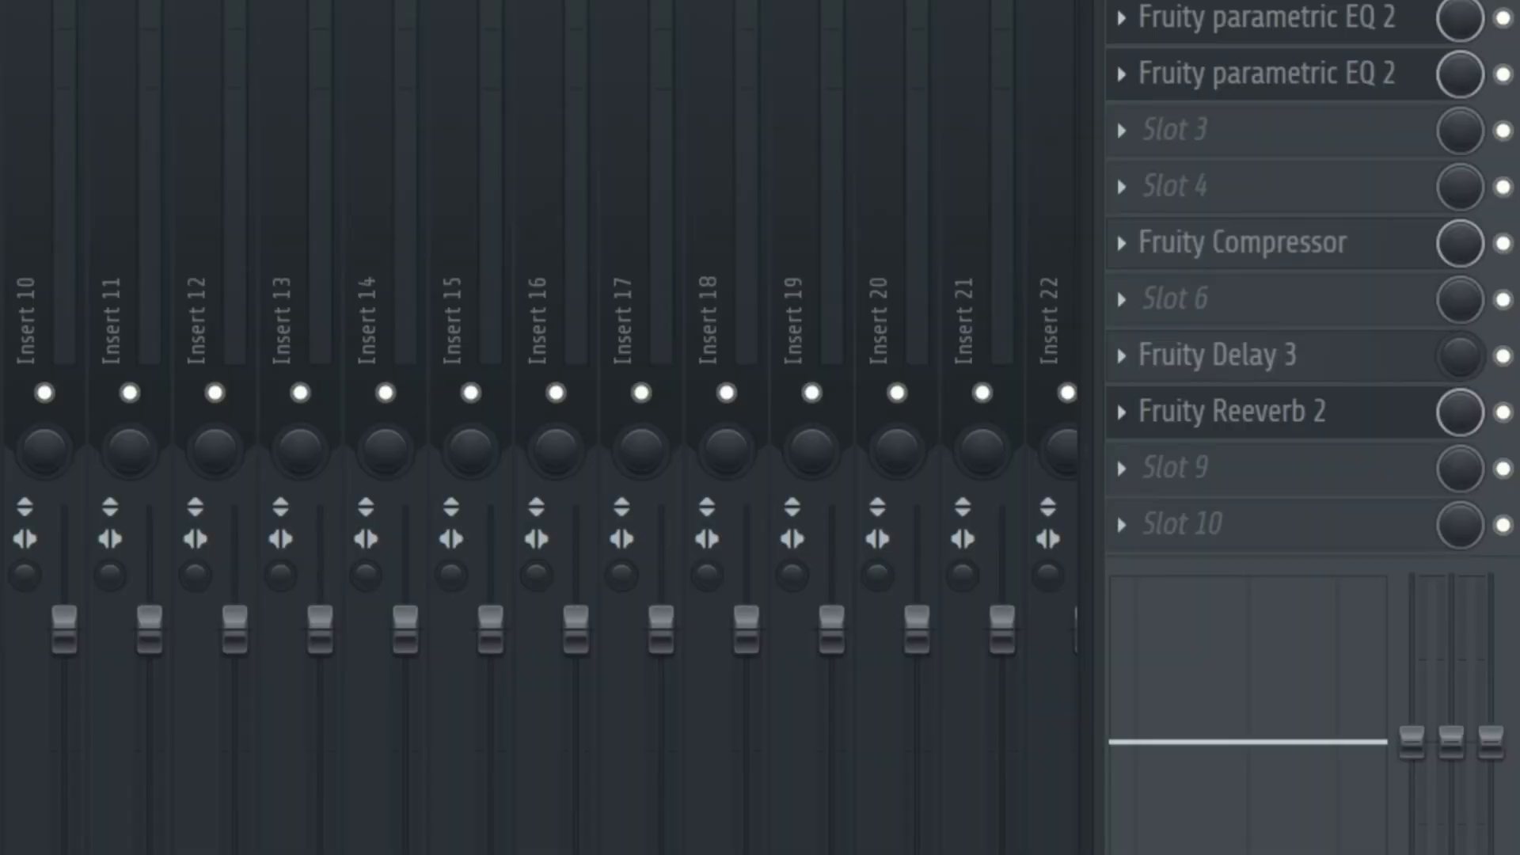
pyautogui.rightClick(1459, 356)
pyautogui.click(1408, 625)
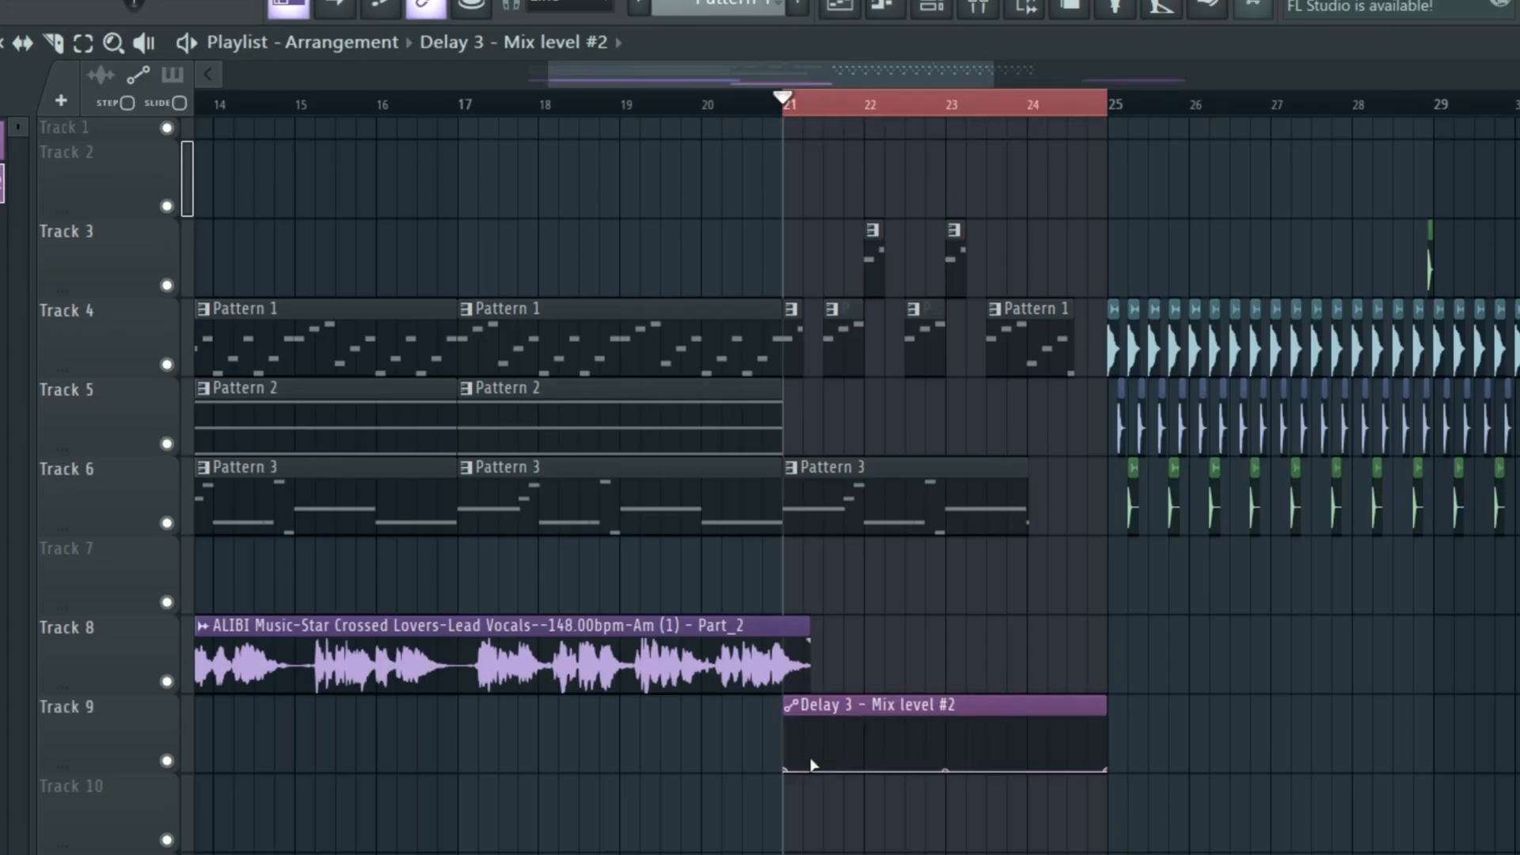
# - Extend the Delay 3 mix level automation back to bar 19, curve it upward from just before bar 21, and play it
pyautogui.moveTo(811, 764); pyautogui.dragTo(647, 764)
pyautogui.moveTo(942, 764); pyautogui.dragTo(1114, 779)
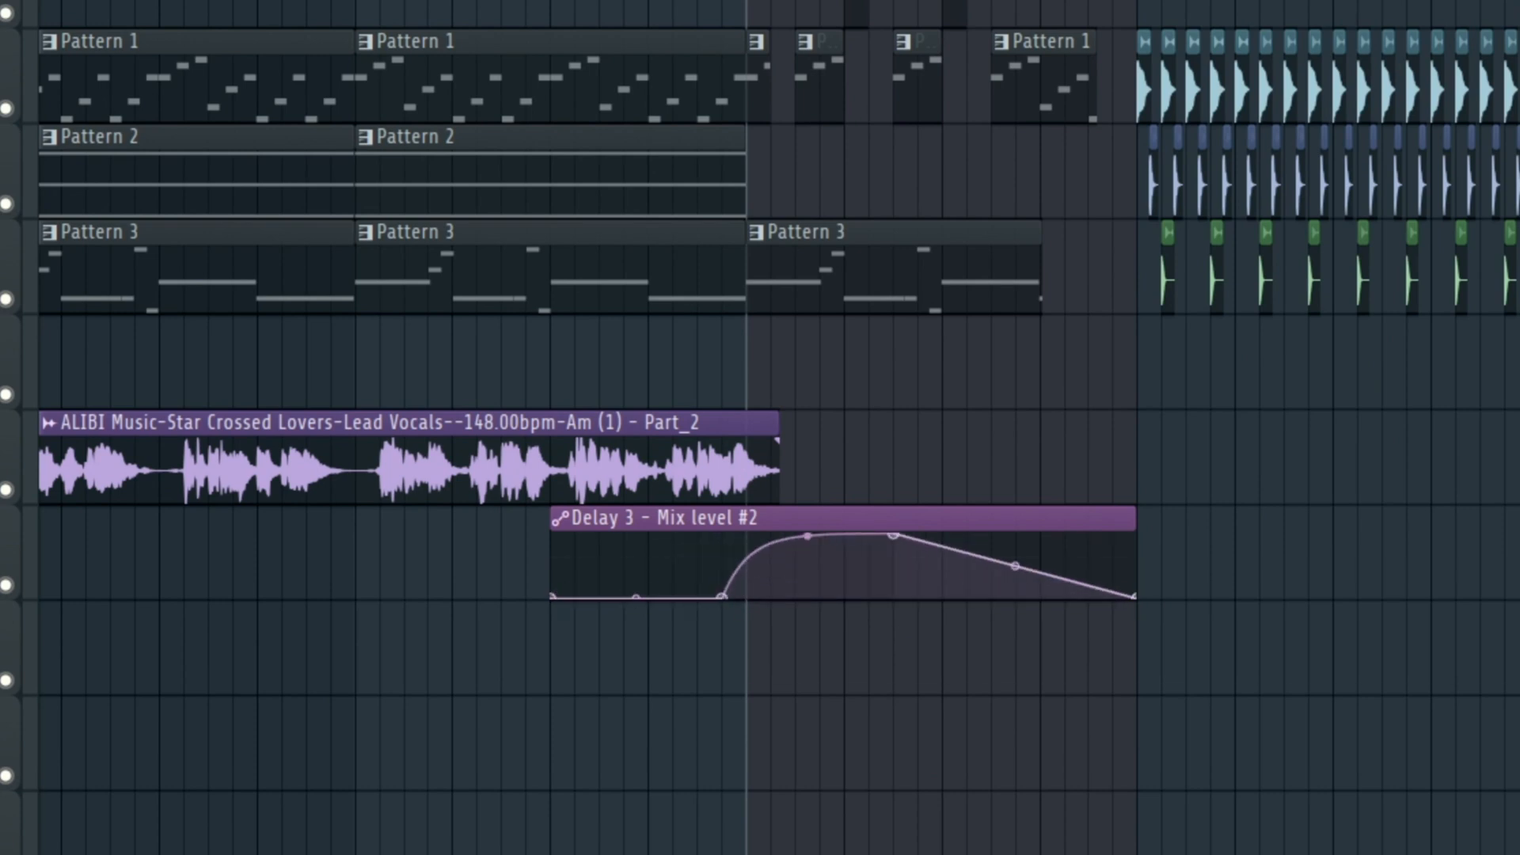
pyautogui.press('space')
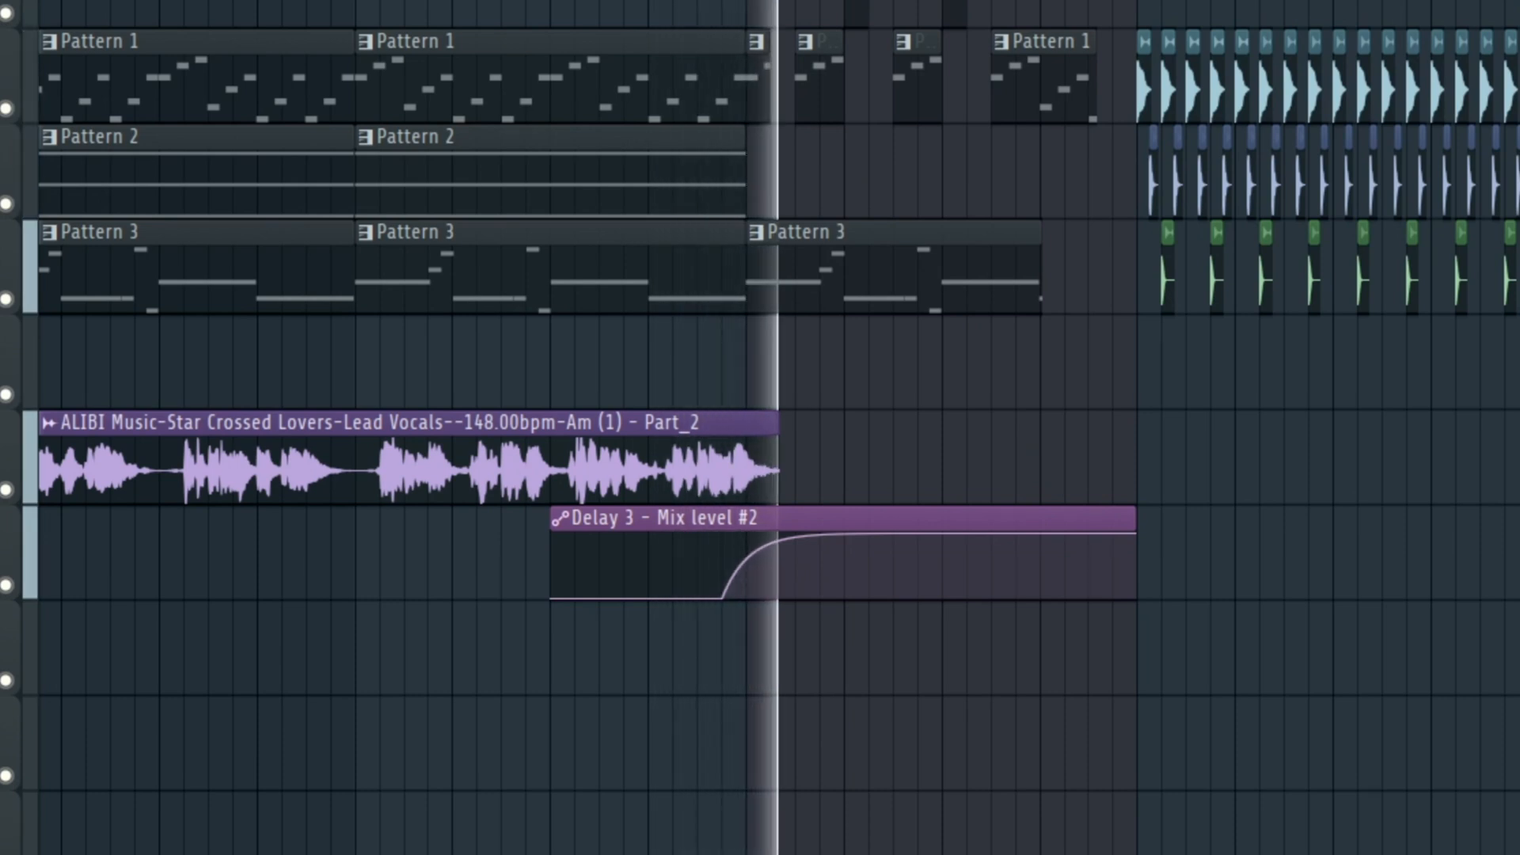
pyautogui.scroll(5, 746, 428)
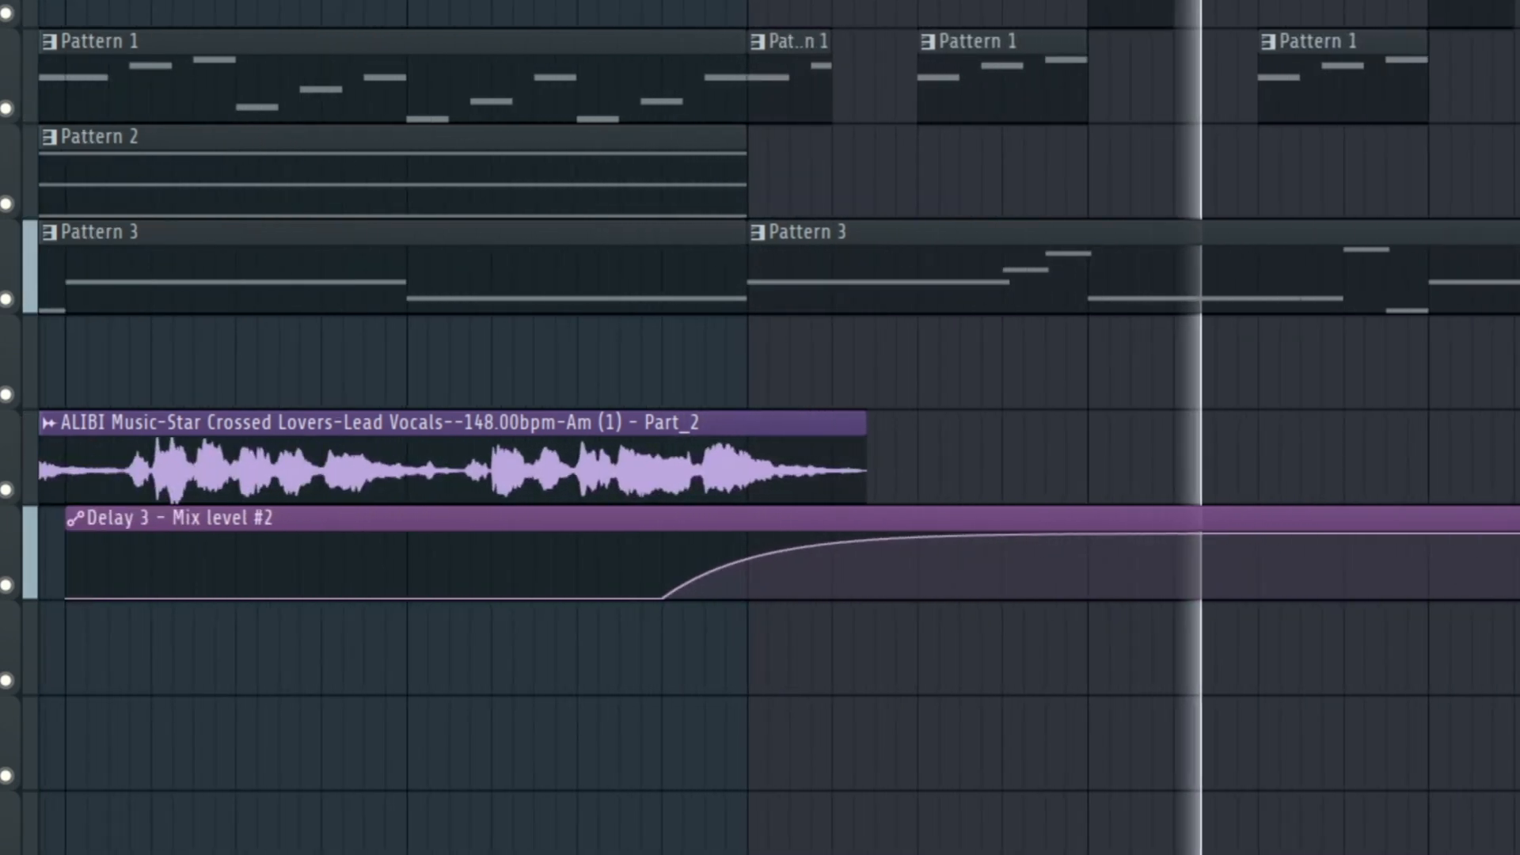
pyautogui.scroll(-5, 746, 428)
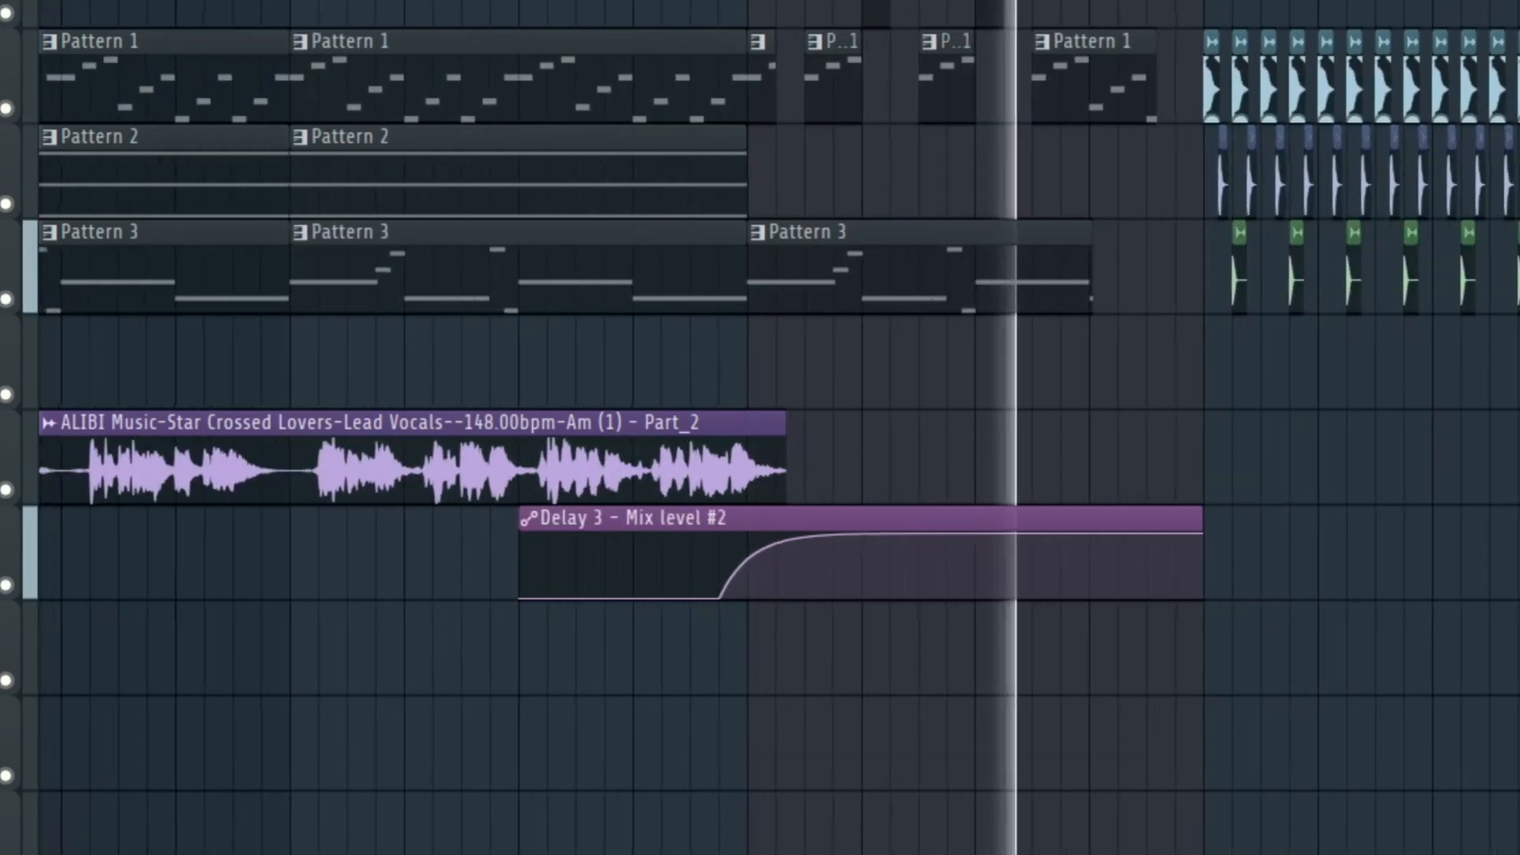
pyautogui.scroll(5, 746, 428)
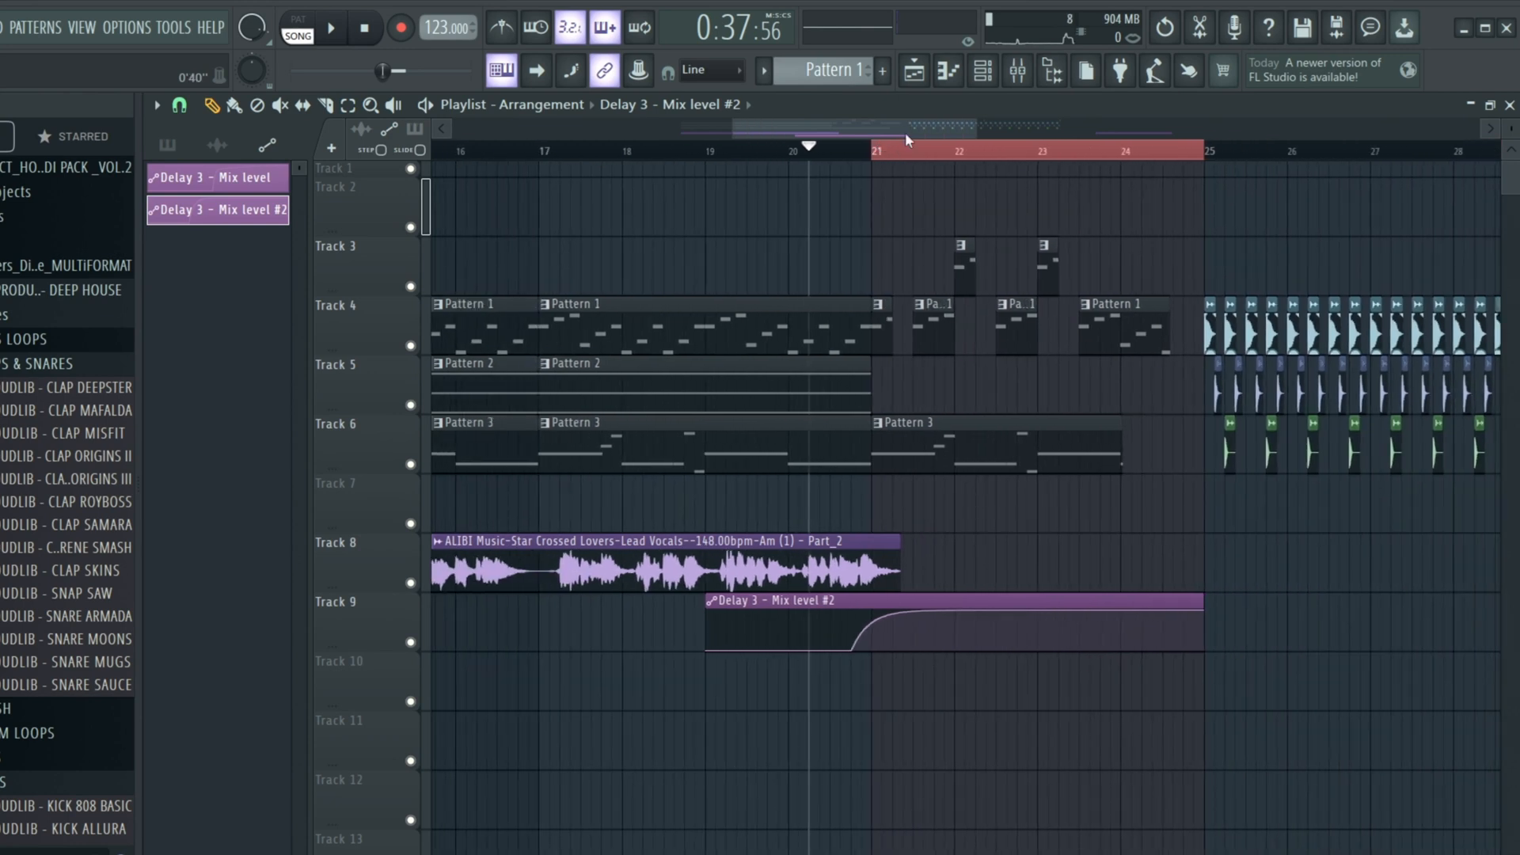
# - Create an automation clip for the volume of Insert 8
pyautogui.click(1018, 76)
pyautogui.rightClick(615, 518)
pyautogui.click(730, 680)
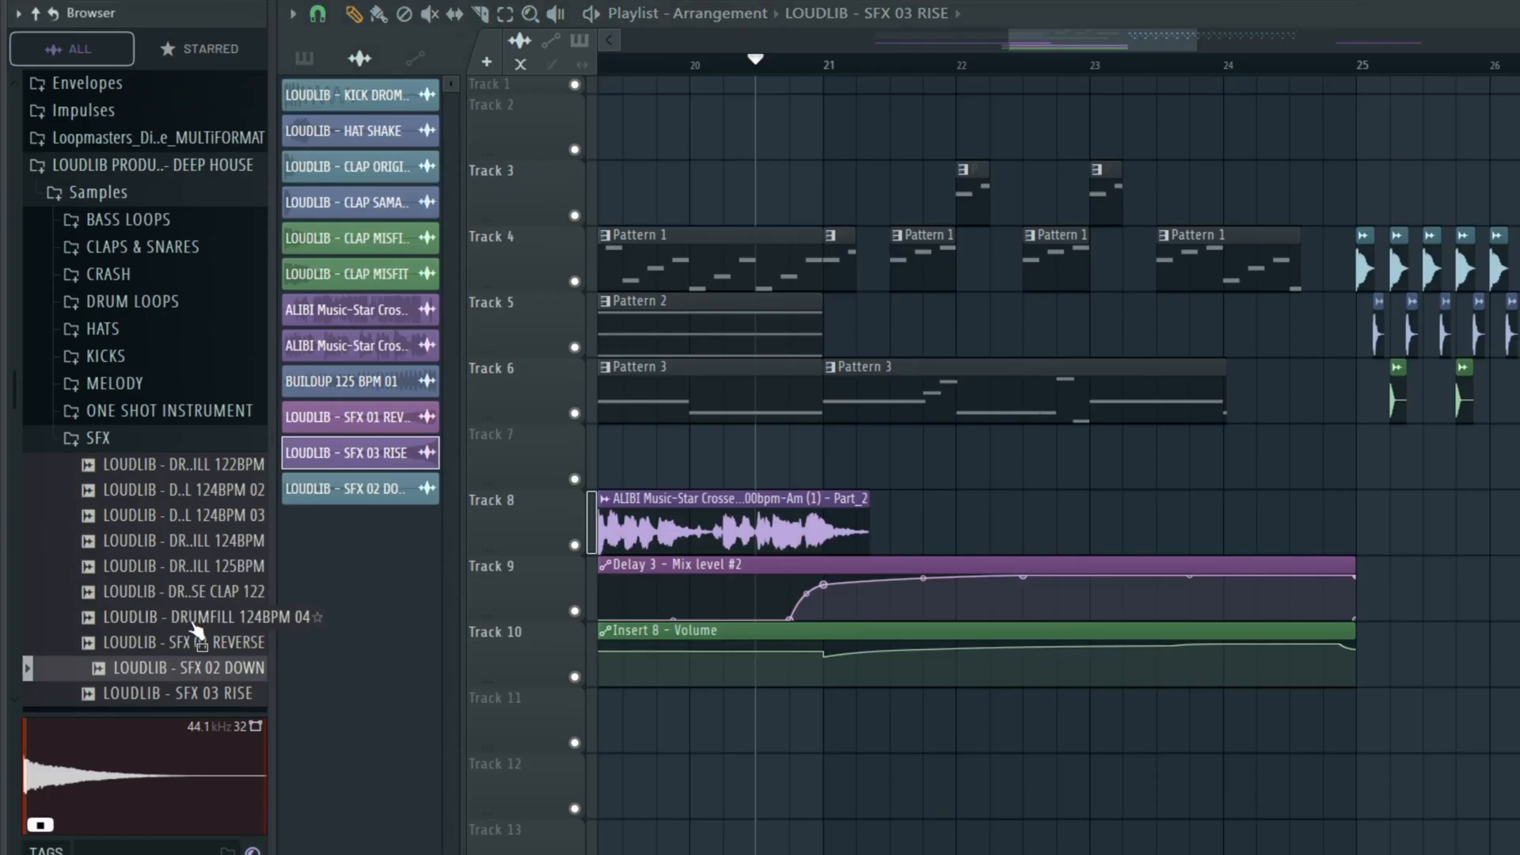
# - Place SFX 02 DOWN at bar 21 on Track 7 and SFX 03 RISE on Track 11 ending mid-bar 24, and play them
pyautogui.click(194, 642)
pyautogui.moveTo(192, 671); pyautogui.dragTo(823, 457)
pyautogui.moveTo(187, 682); pyautogui.dragTo(922, 754)
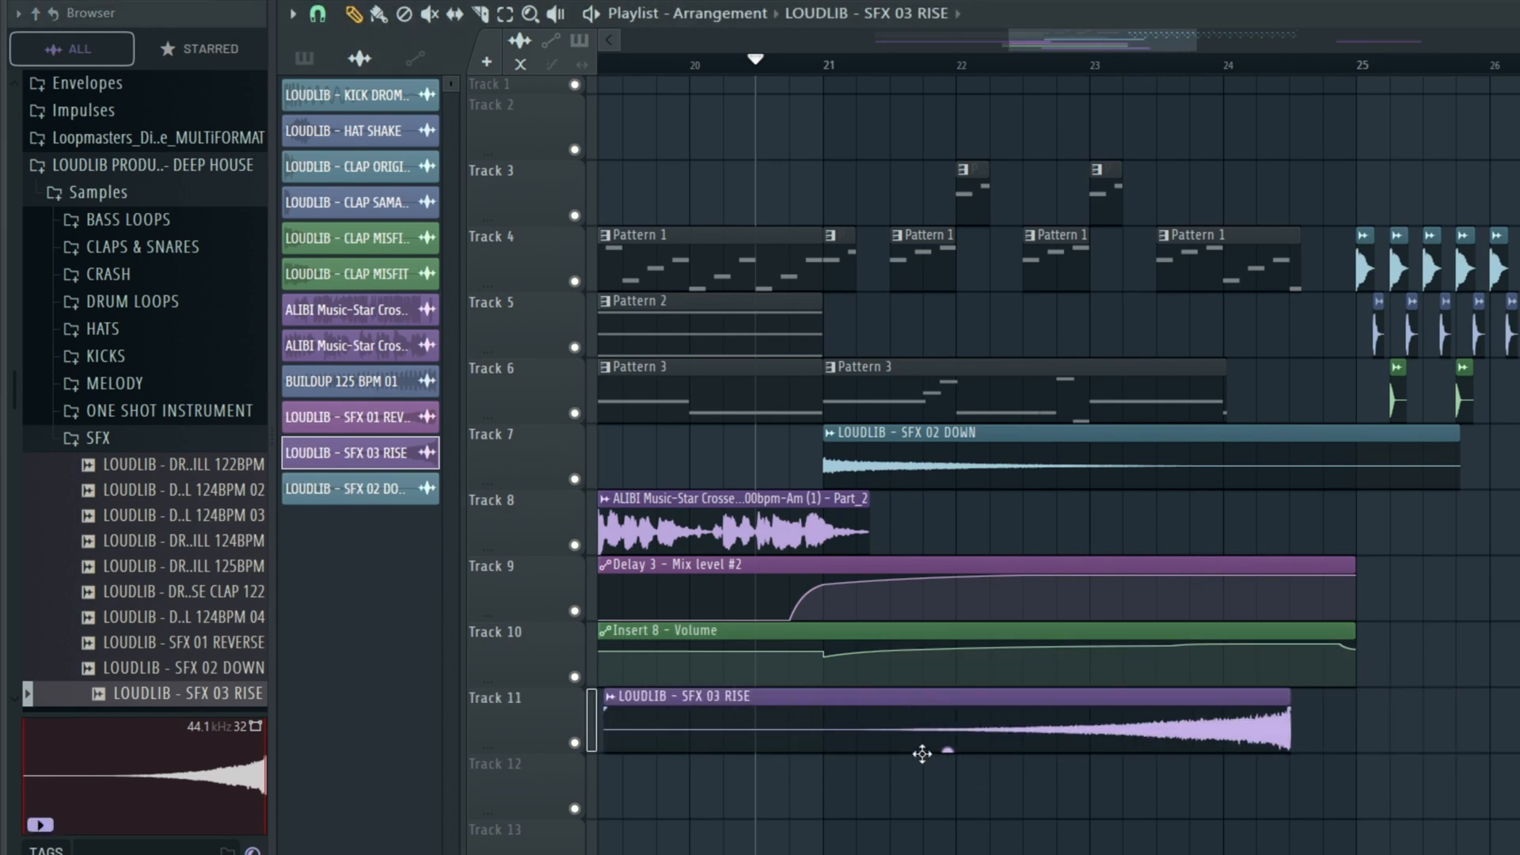
pyautogui.press('space')
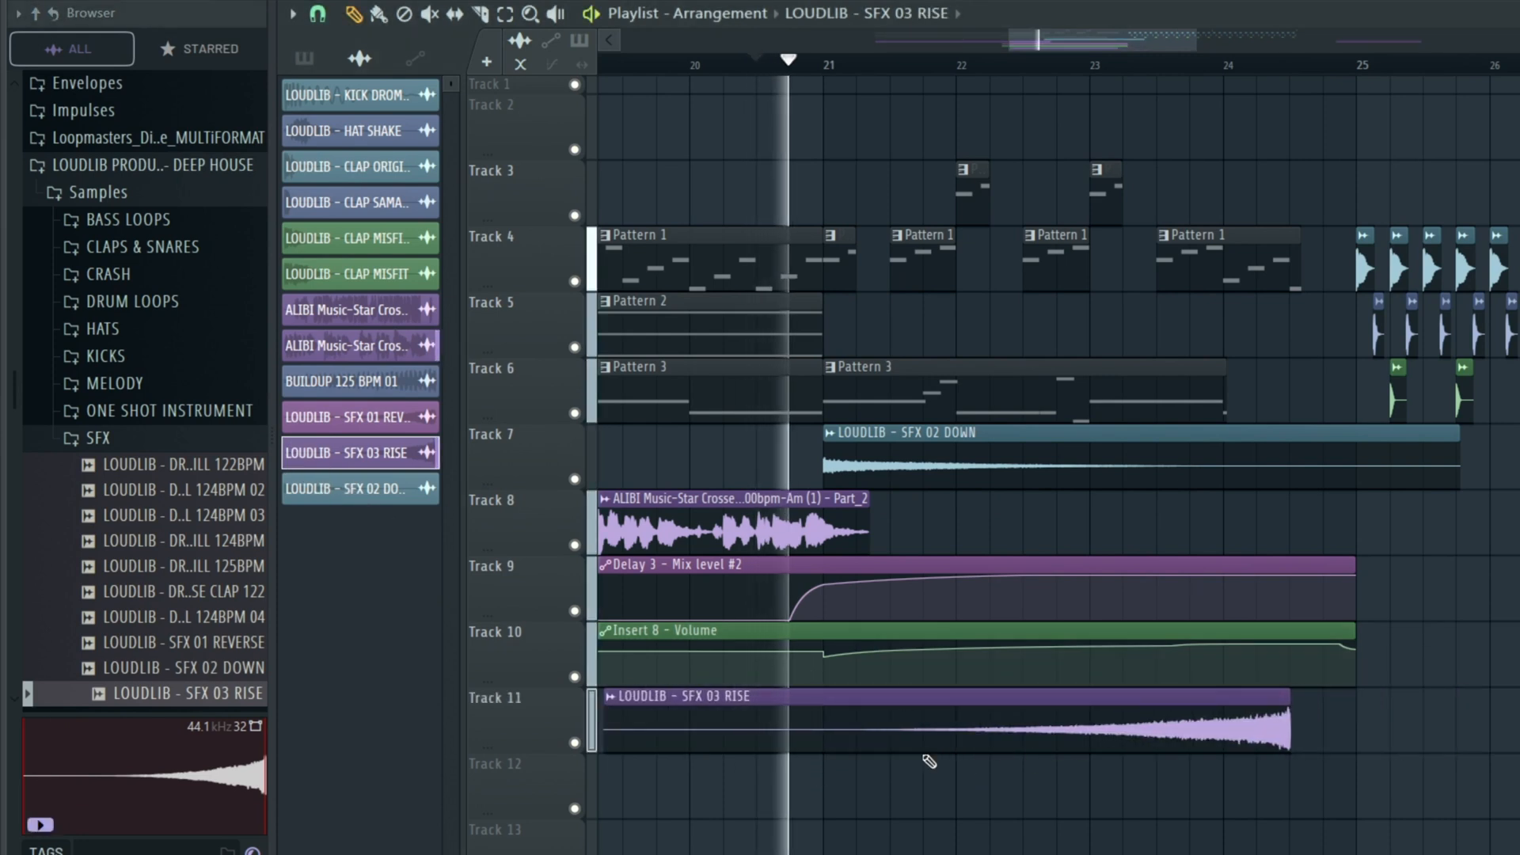
pyautogui.doubleClick(1111, 726)
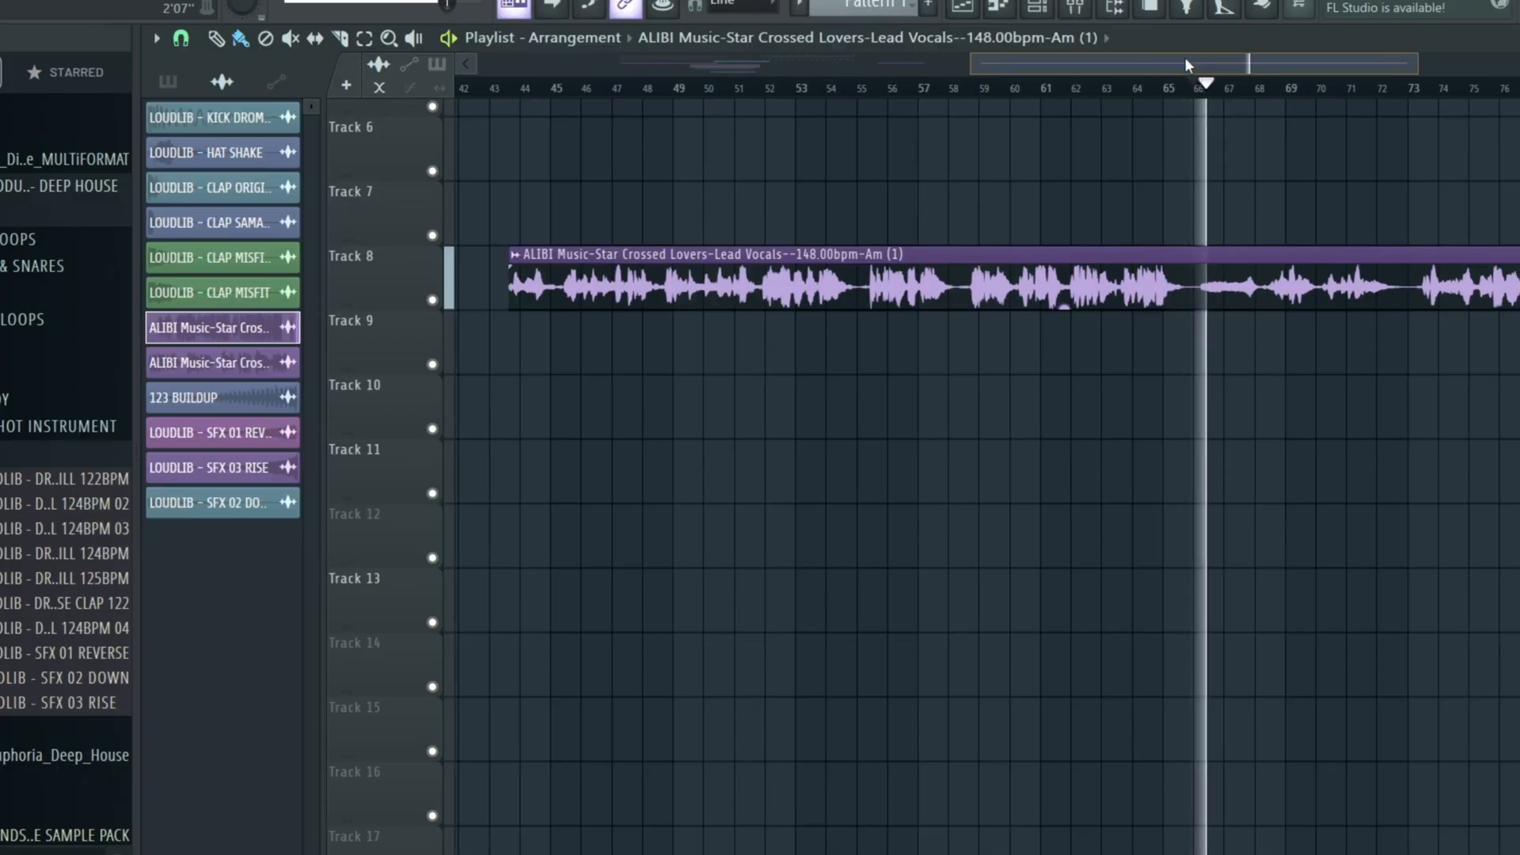
# - Trim the end of the full lead vocal clip on Track 8 back to just after bar 68 and play it
pyautogui.moveTo(1186, 66); pyautogui.dragTo(1238, 83)
pyautogui.moveTo(1455, 257); pyautogui.dragTo(1129, 308)
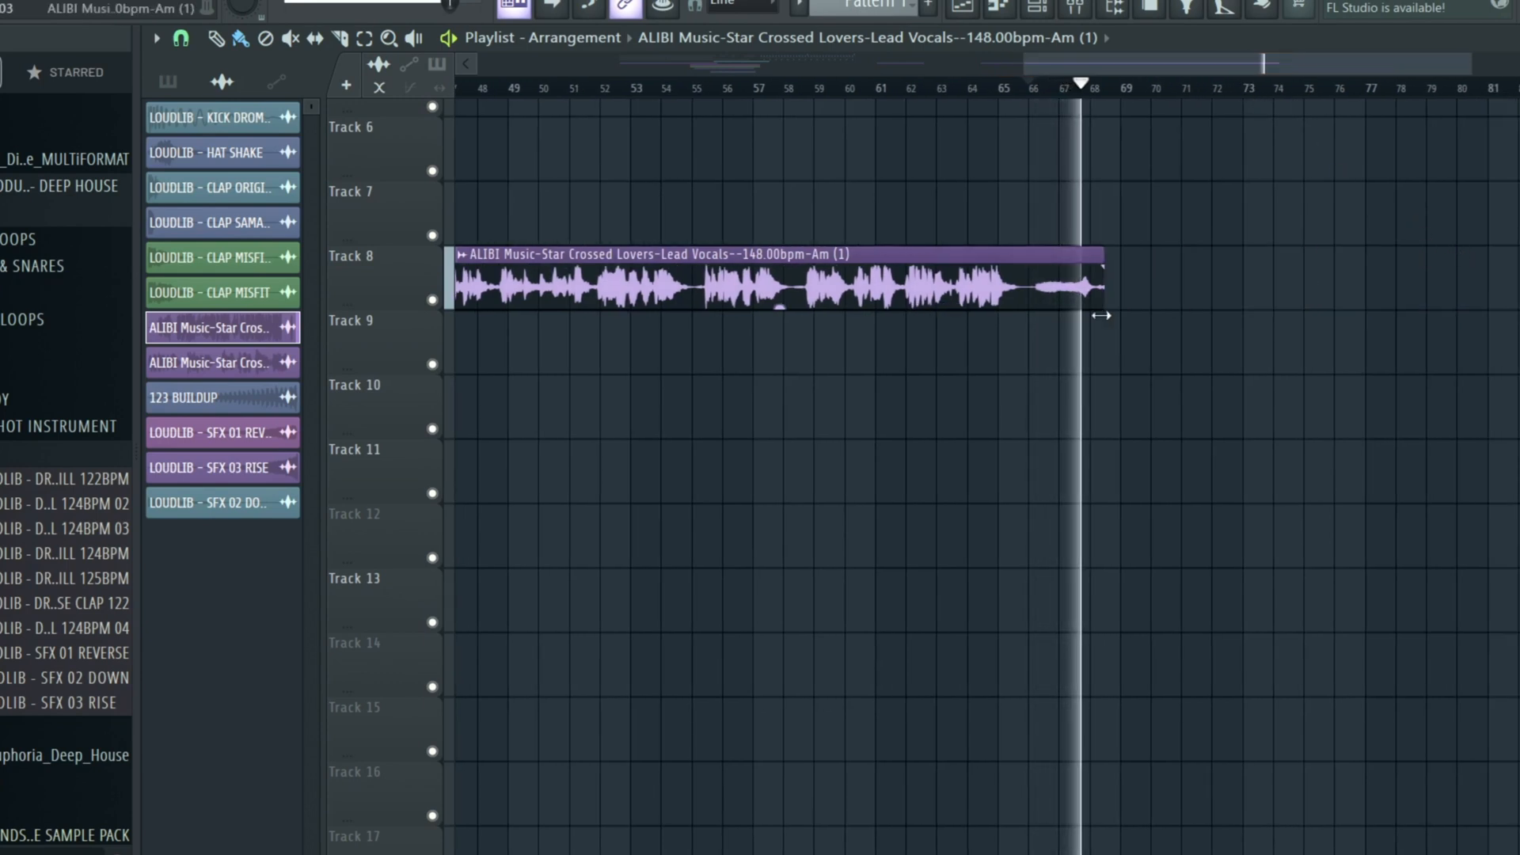
pyautogui.press('space')
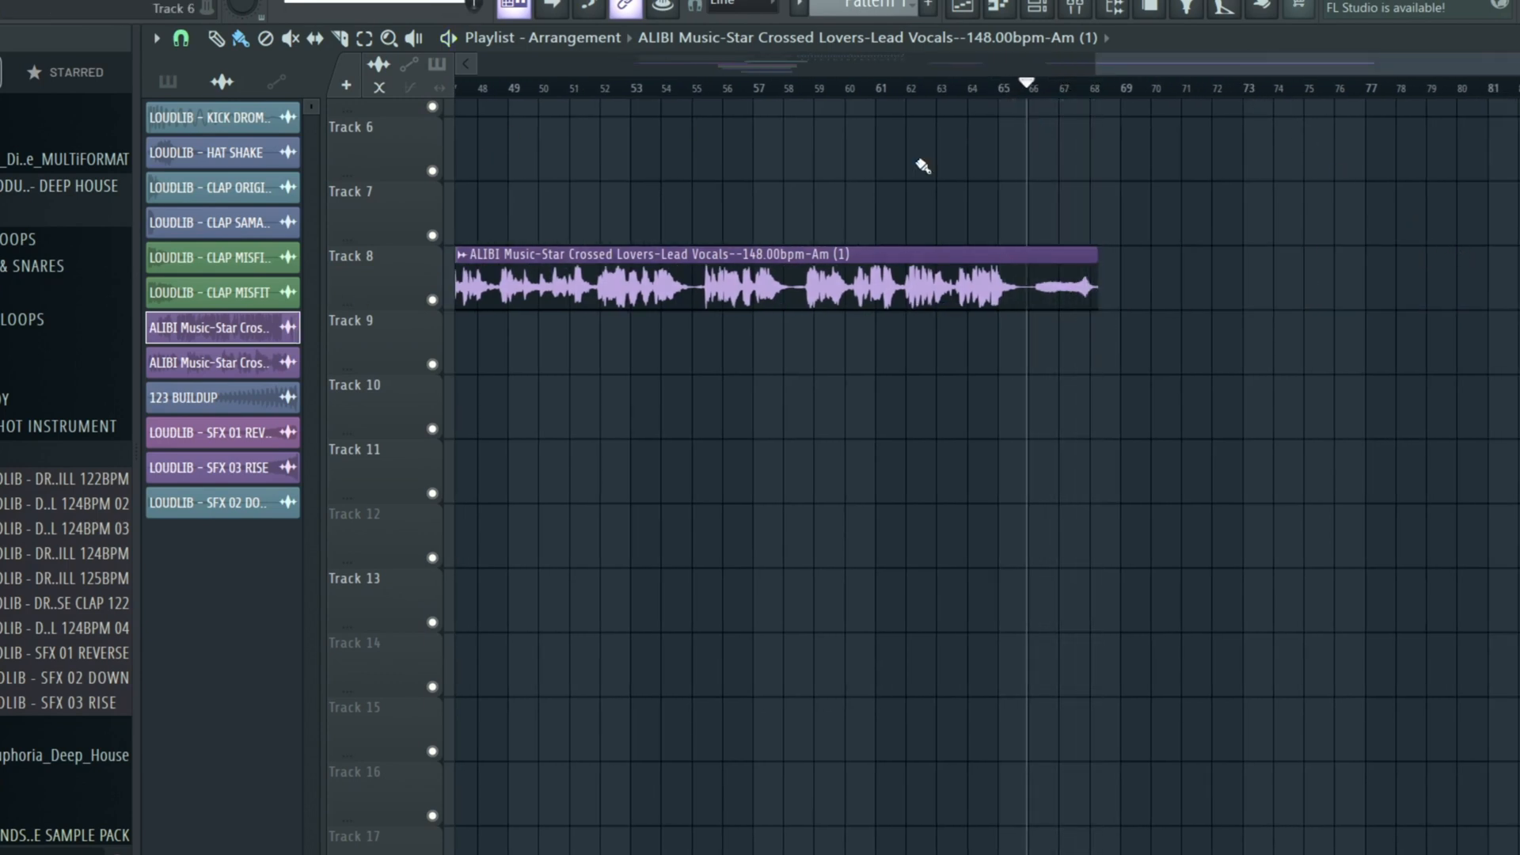
# - Isolate the vocal phrase between bars 66 and 68 on Track 8, make it a unique sample and play it
pyautogui.rightClick(934, 282)
pyautogui.scroll(3, 1073, 88)
pyautogui.moveTo(991, 307); pyautogui.dragTo(996, 308)
pyautogui.click(1005, 255)
pyautogui.click(1262, 293)
pyautogui.press('space')
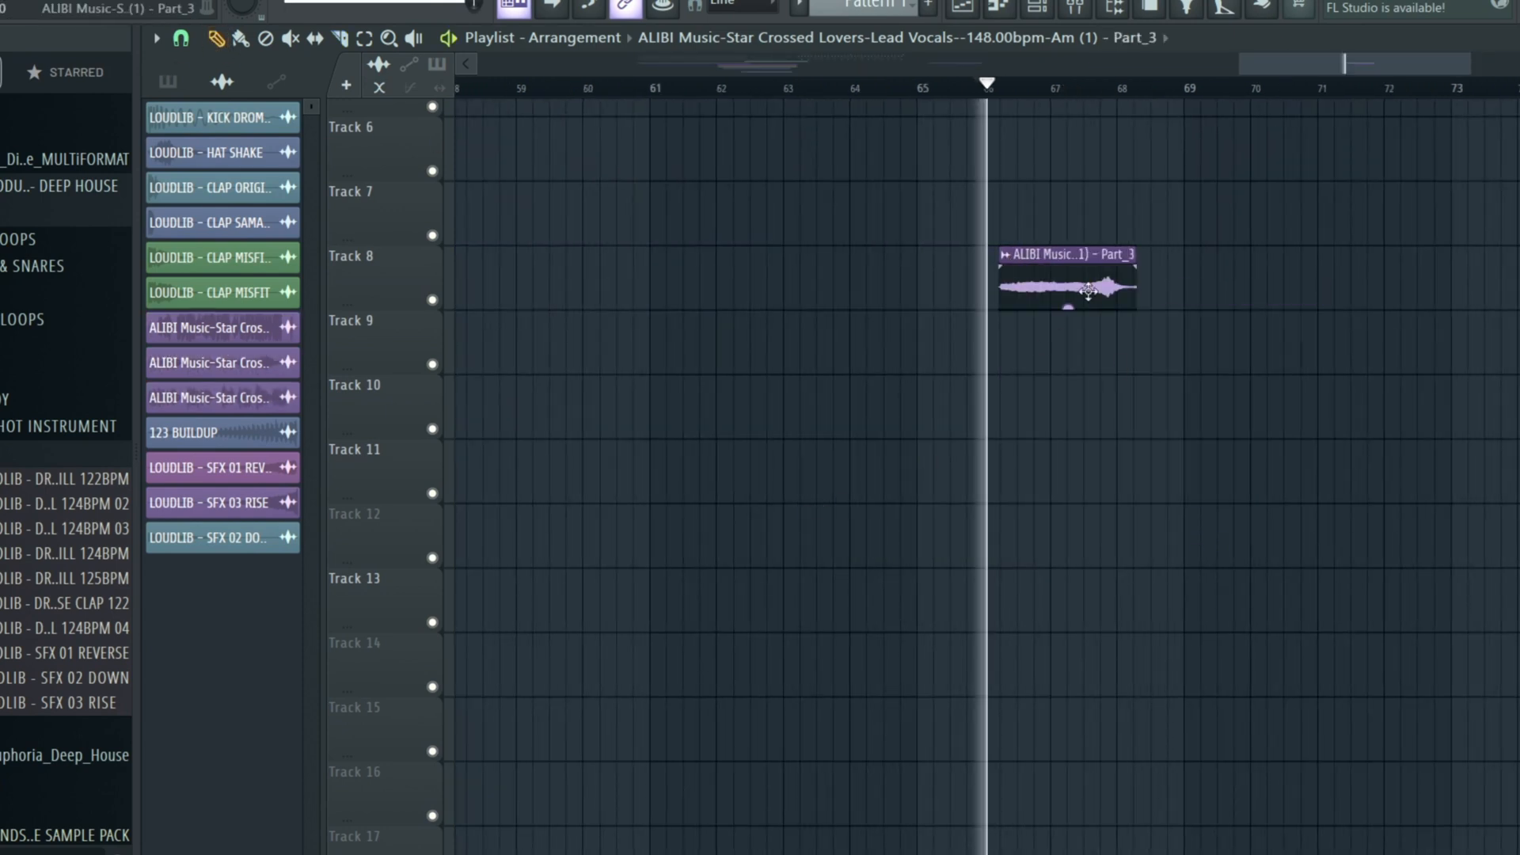
# - Fine-tune the end of the isolated vocal phrase to just before bar 68, checking it by playback
pyautogui.moveTo(1137, 256); pyautogui.dragTo(1118, 256)
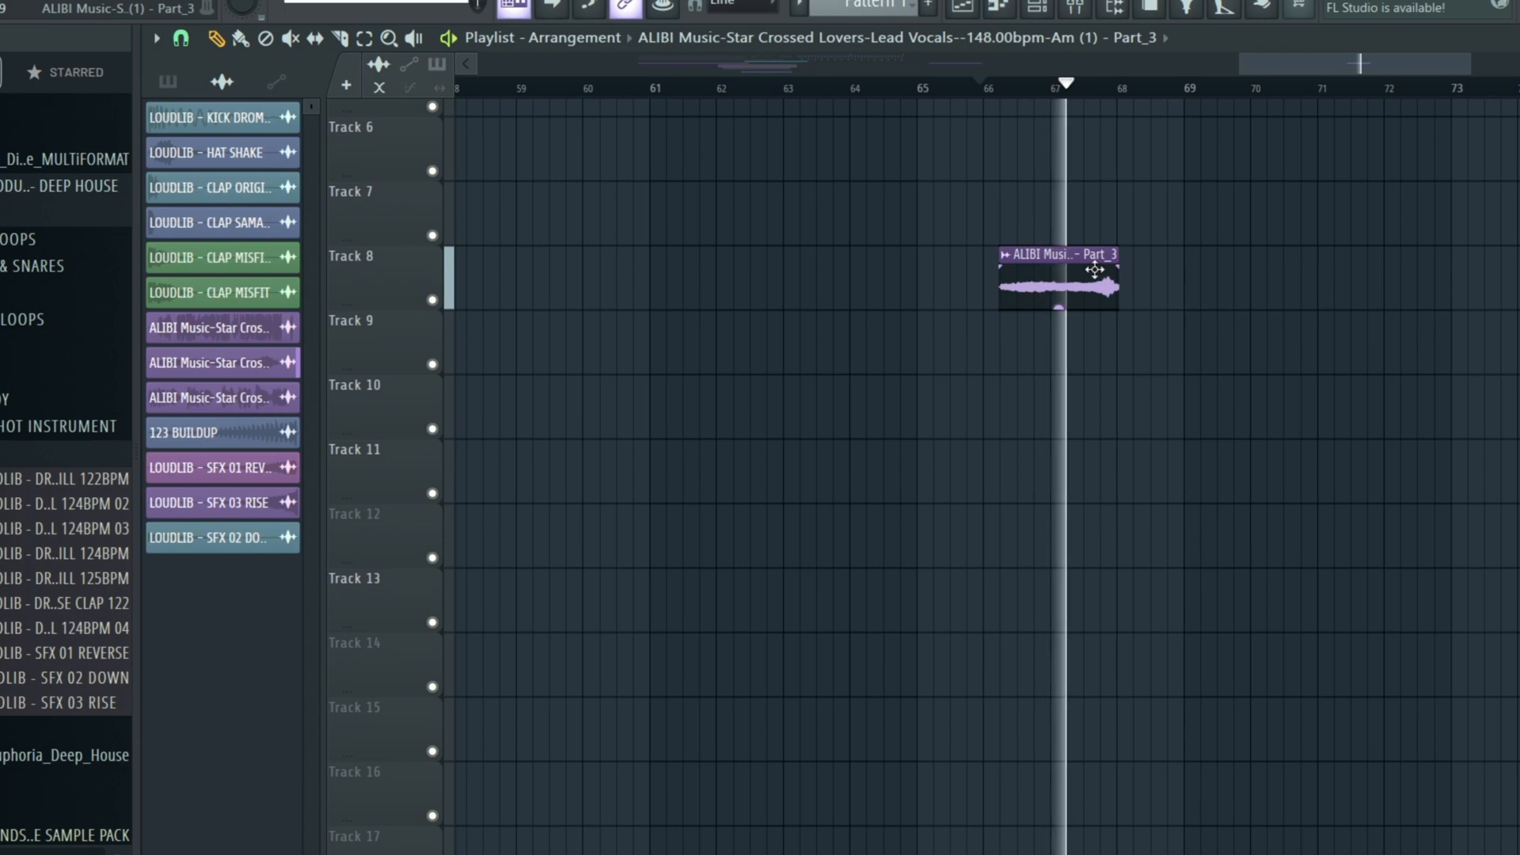
pyautogui.press('space')
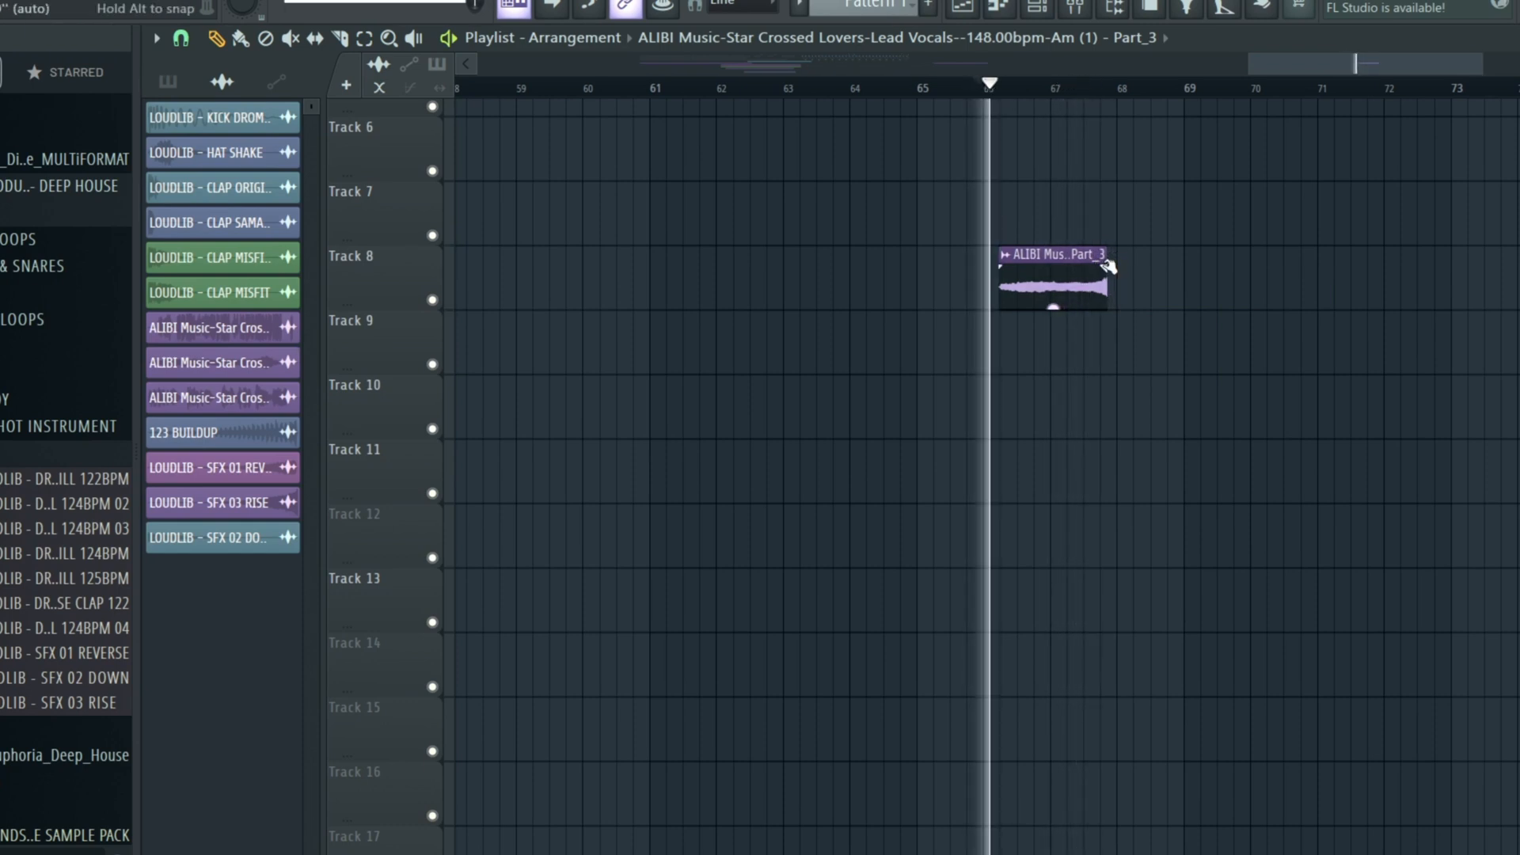
pyautogui.press('space')
pyautogui.moveTo(1108, 266); pyautogui.dragTo(1112, 252)
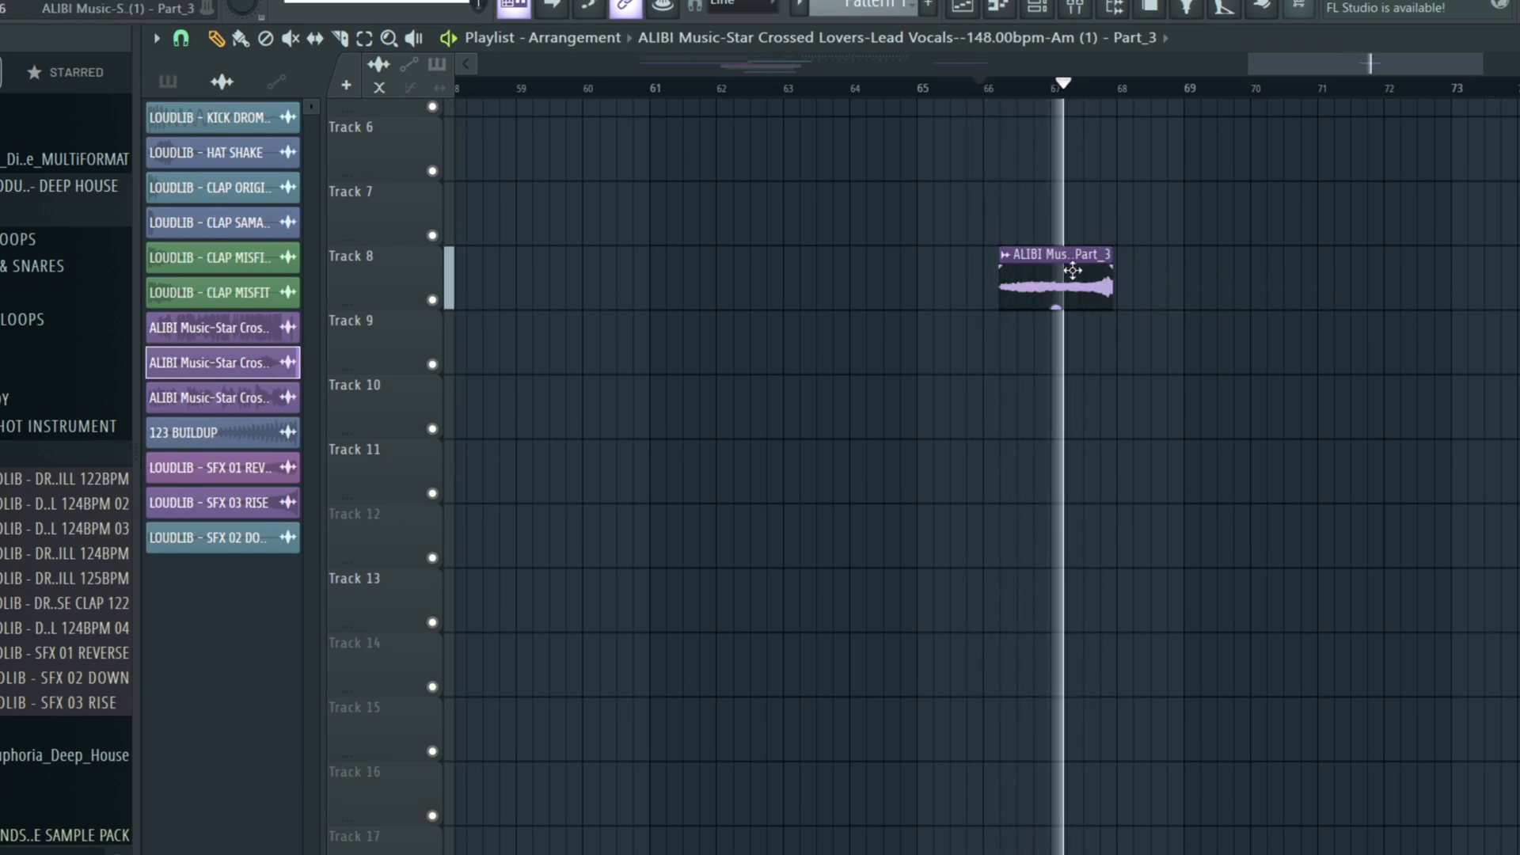
pyautogui.press('space')
# - Normalize the isolated vocal phrase and give it a gradual fade-in with the precomputed In effect
pyautogui.click(583, 400)
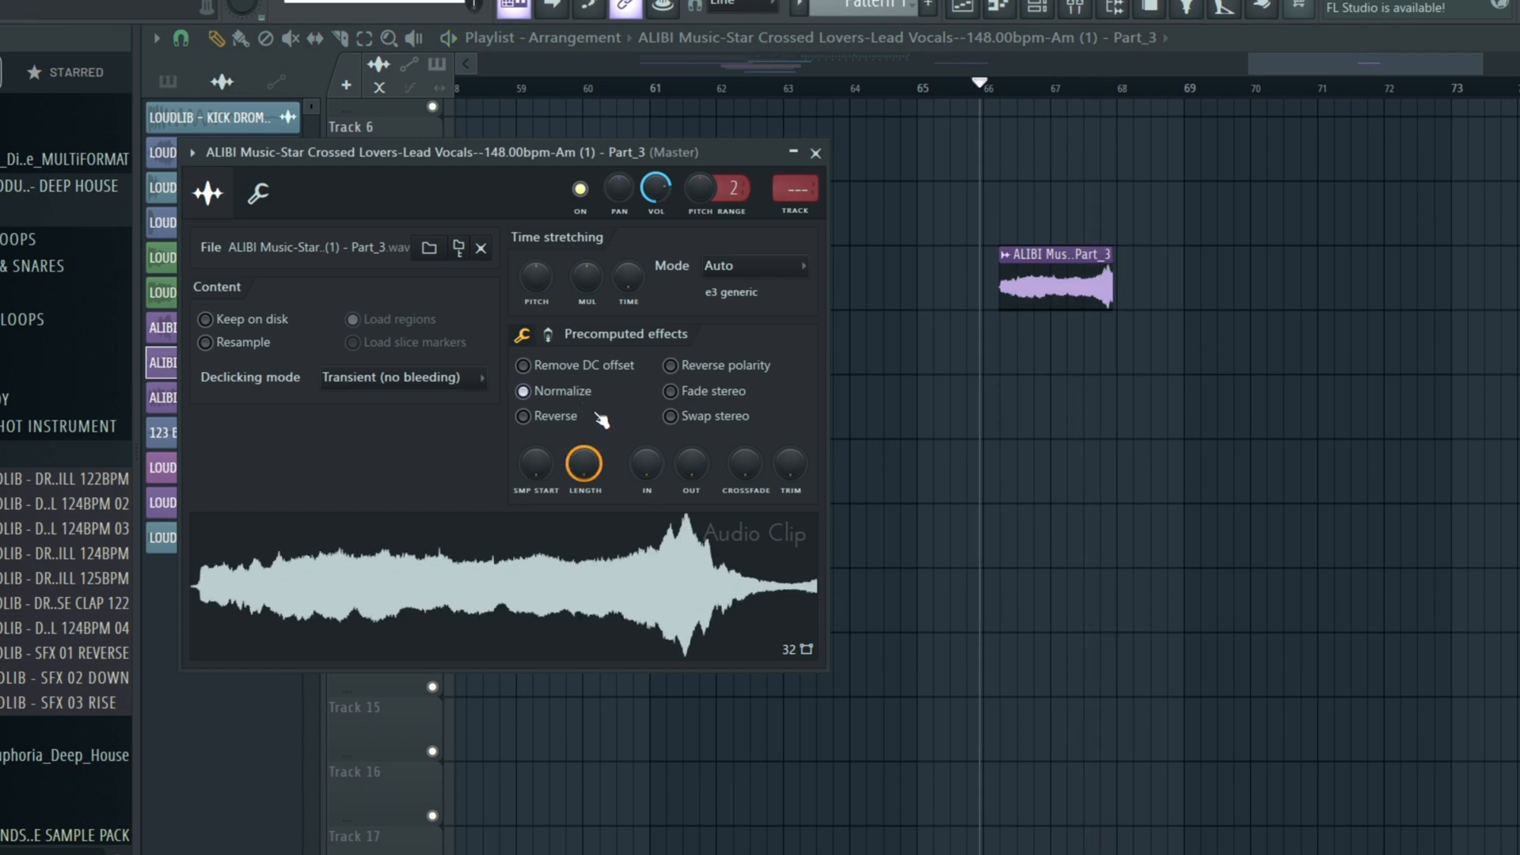
pyautogui.moveTo(636, 458); pyautogui.dragTo(648, 459)
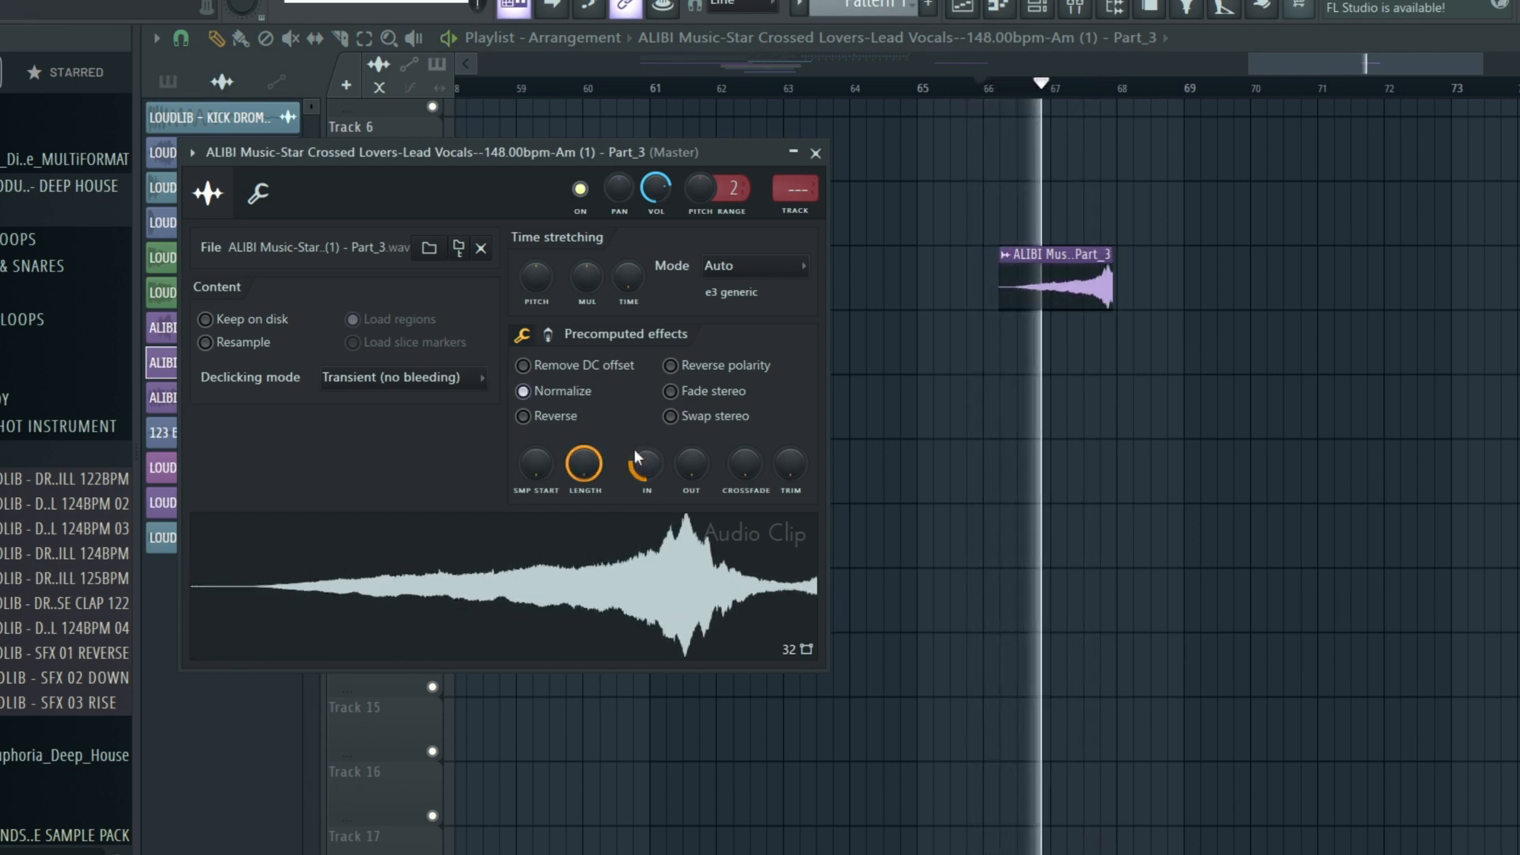
pyautogui.press('space')
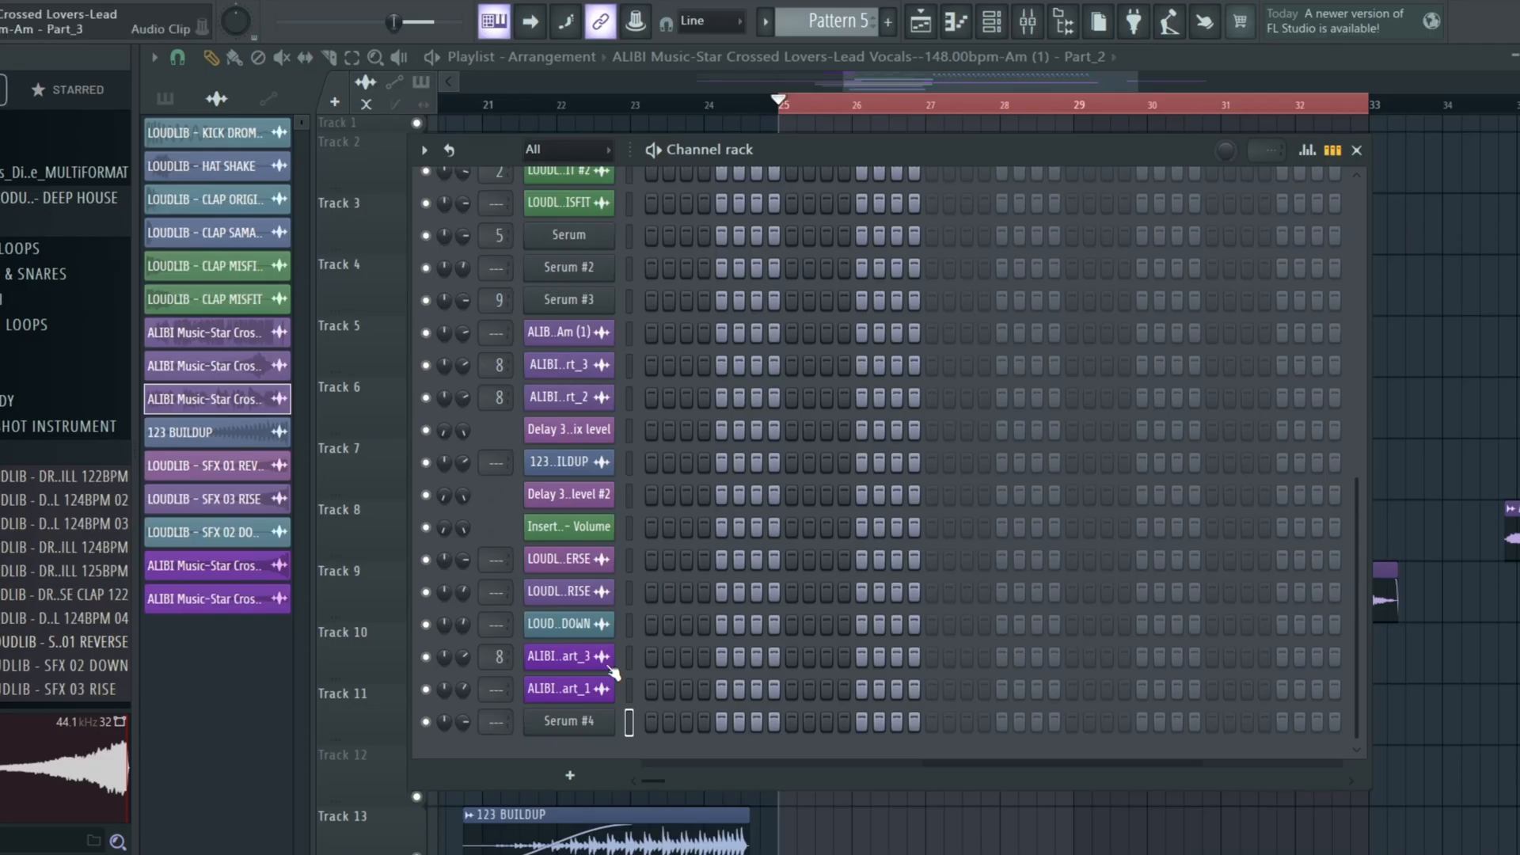
# - Open Serum #4, browse the bass sounds in LOUDLIB SERUM PRESETS and step forward two presets
pyautogui.click(585, 722)
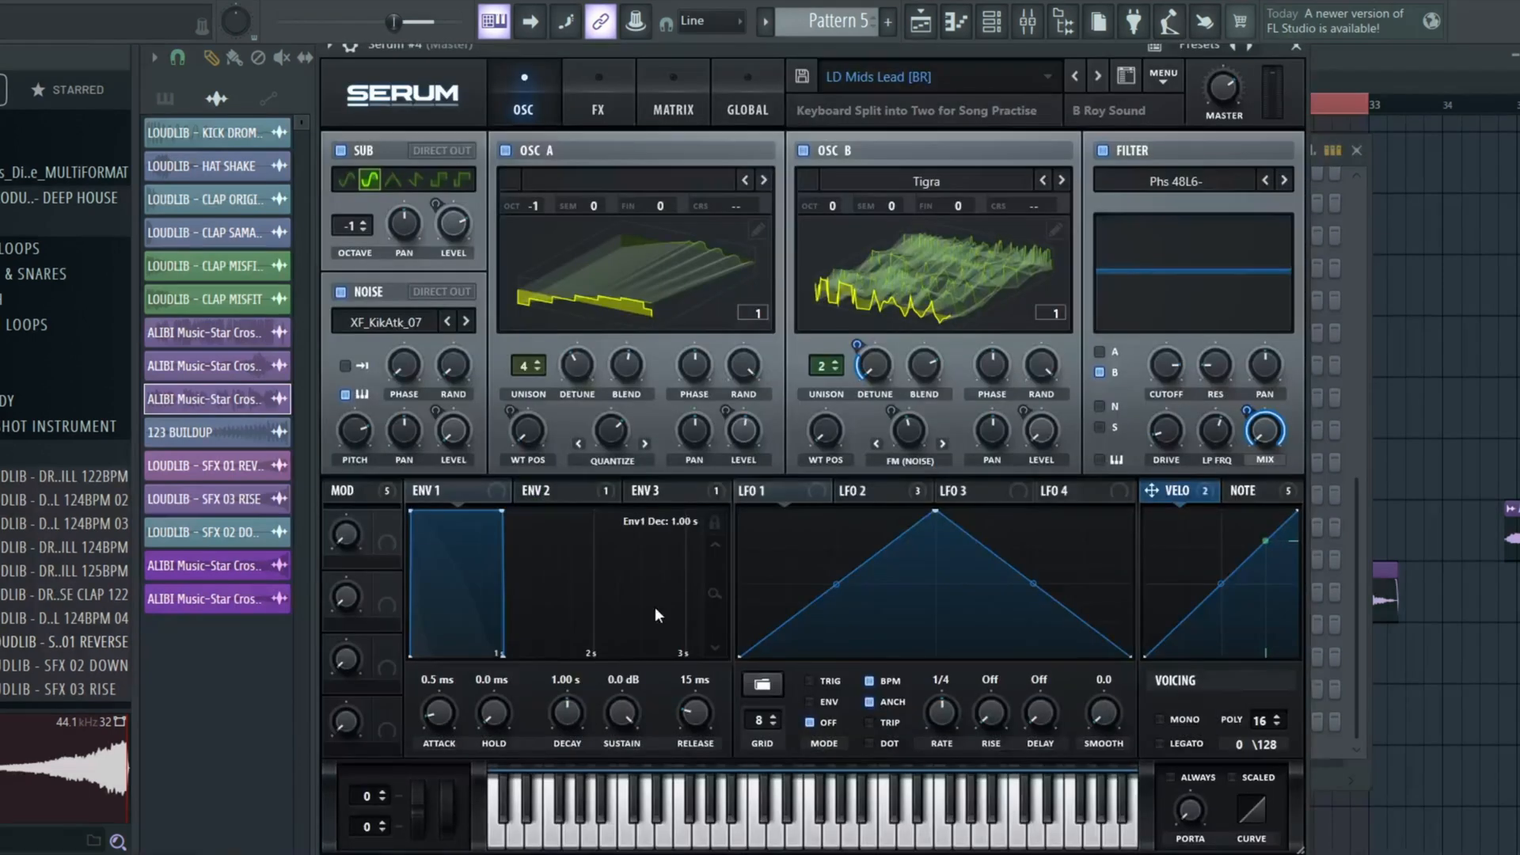
pyautogui.click(970, 78)
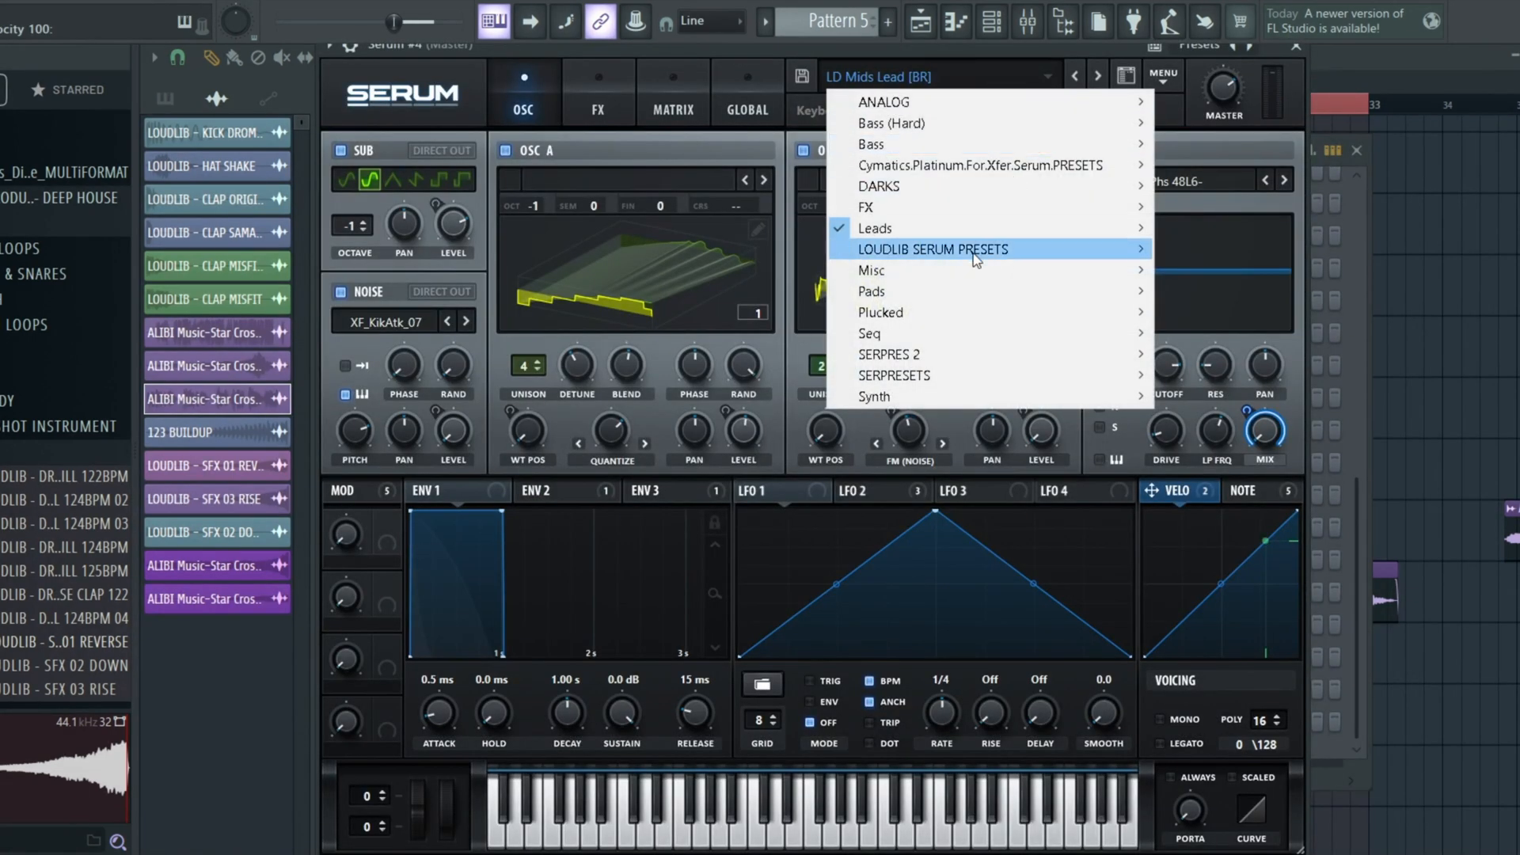
pyautogui.moveTo(981, 260)
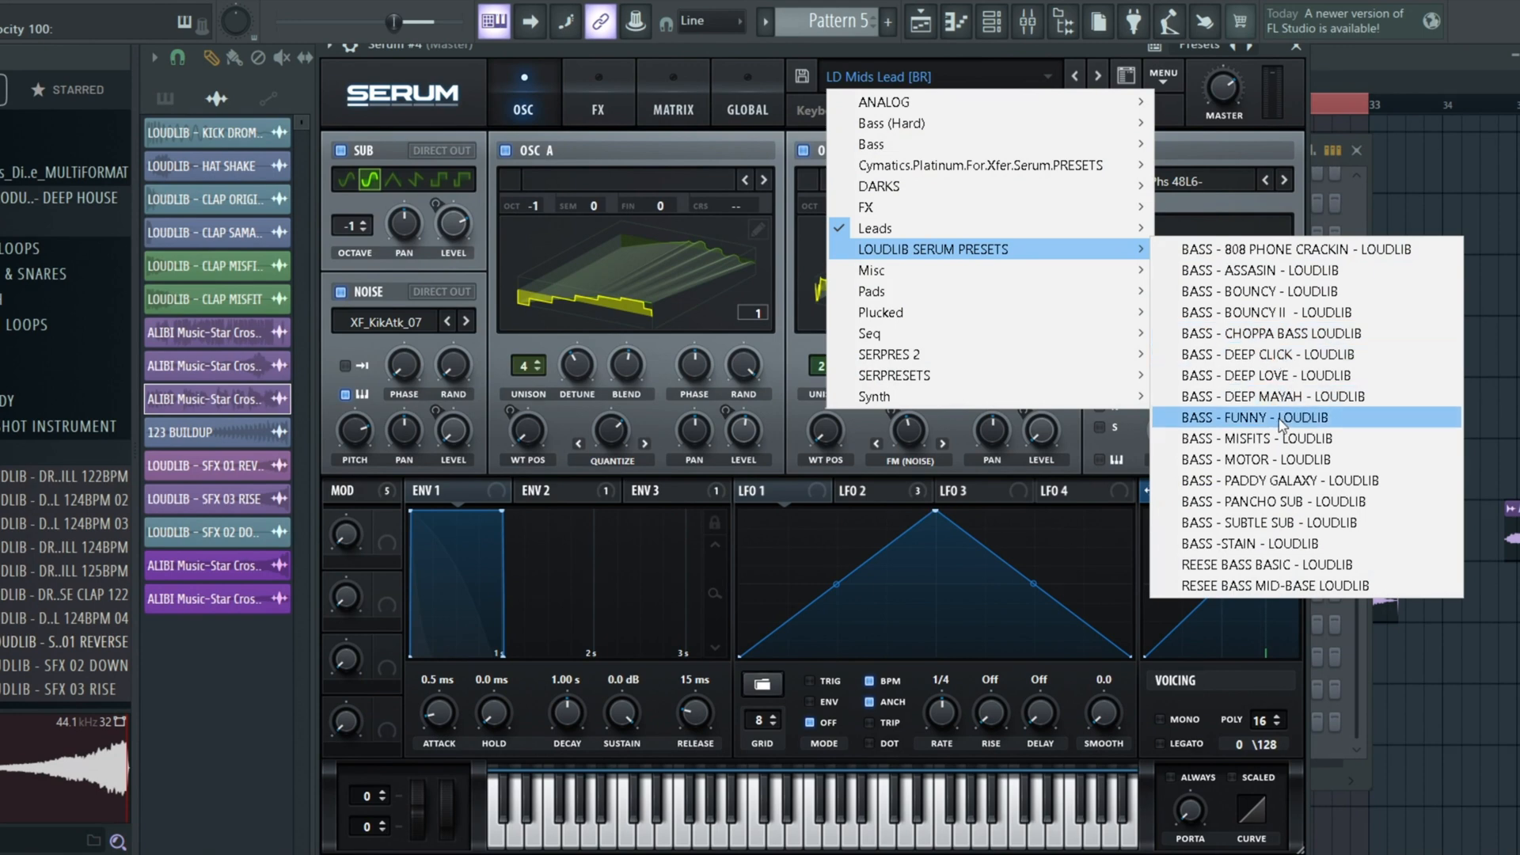
pyautogui.click(1253, 358)
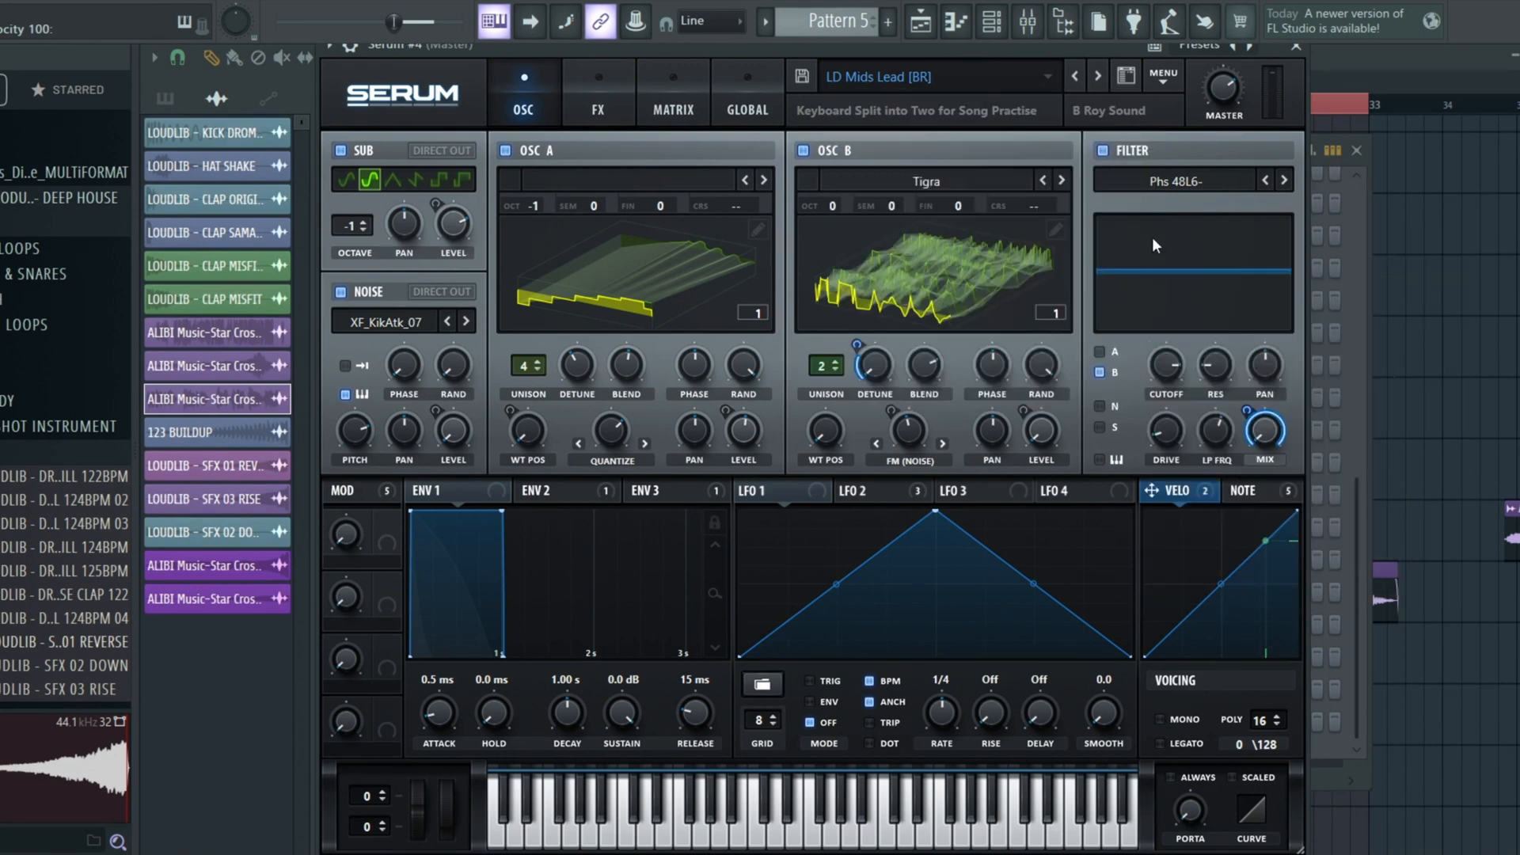
pyautogui.click(1097, 82)
pyautogui.click(1099, 83)
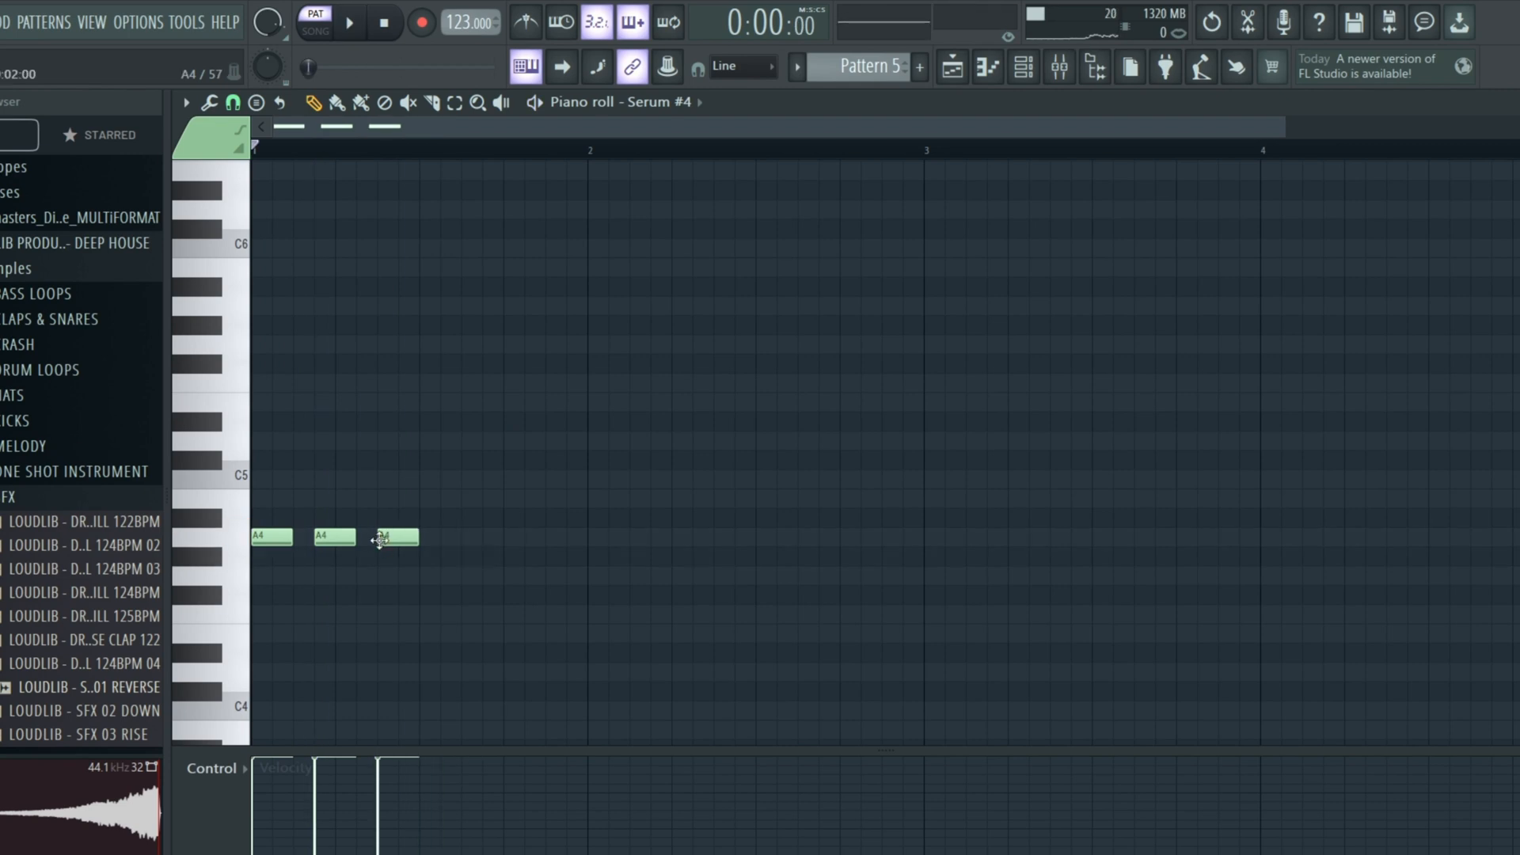
# - Complete the repeated A4 notes in bar 1 and set three F4 notes from the start of bar 2 for Serum #4
pyautogui.click(428, 537)
pyautogui.click(491, 536)
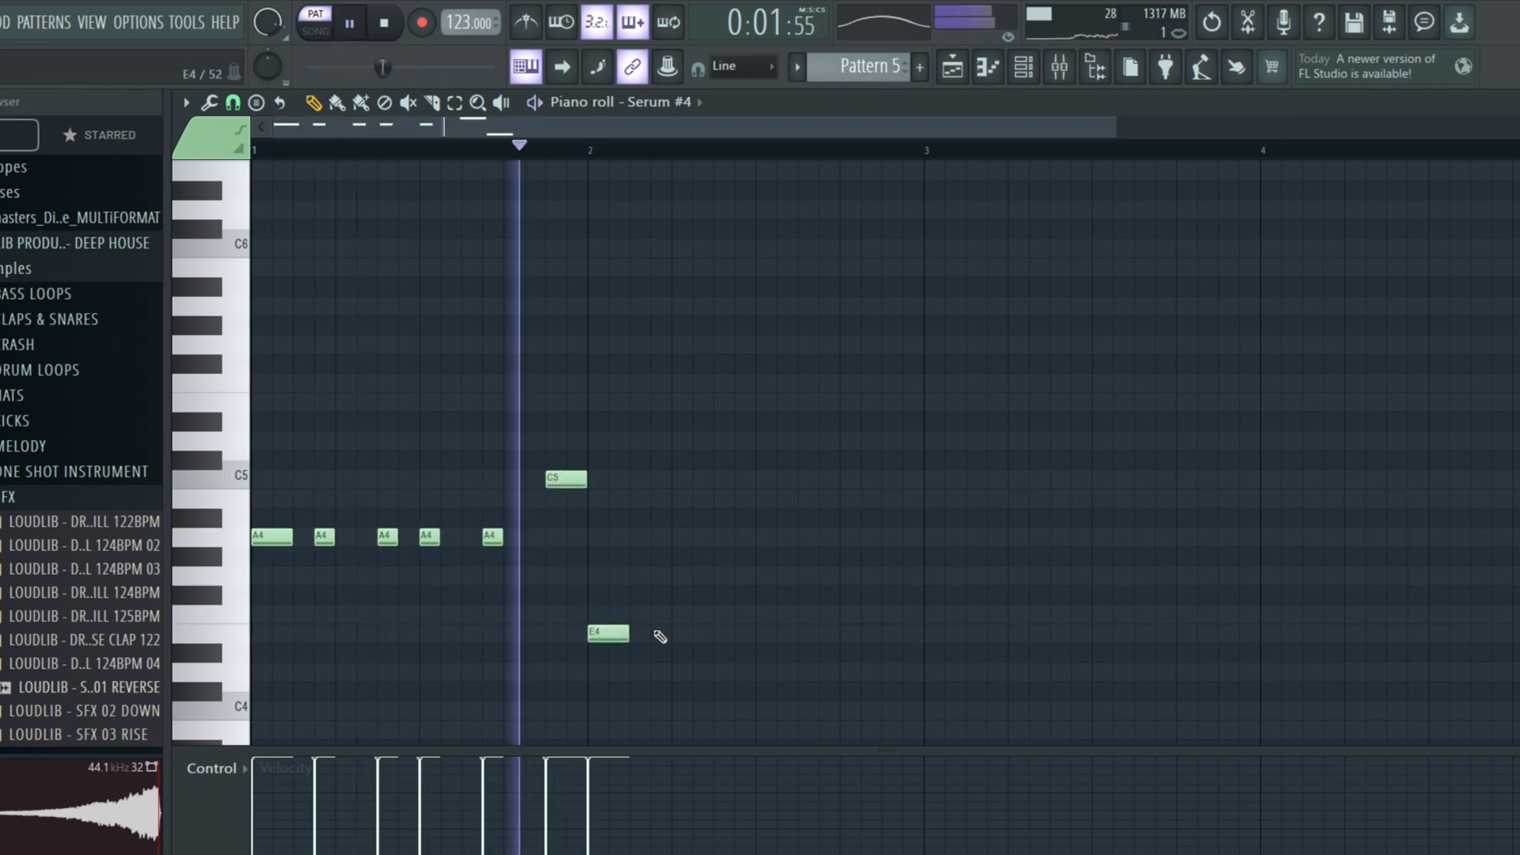
pyautogui.moveTo(599, 633); pyautogui.dragTo(598, 615)
pyautogui.click(658, 614)
pyautogui.click(721, 614)
# - Add an E5 and a D5 note in the second half of bar 2, lengthen the E5, shorten the D5 and play the pattern
pyautogui.click(810, 480)
pyautogui.moveTo(811, 479); pyautogui.dragTo(808, 403)
pyautogui.click(892, 440)
pyautogui.press('space')
pyautogui.press('space')
pyautogui.moveTo(917, 437); pyautogui.dragTo(896, 439)
pyautogui.moveTo(834, 403); pyautogui.dragTo(855, 406)
pyautogui.press('space')
pyautogui.press('space')
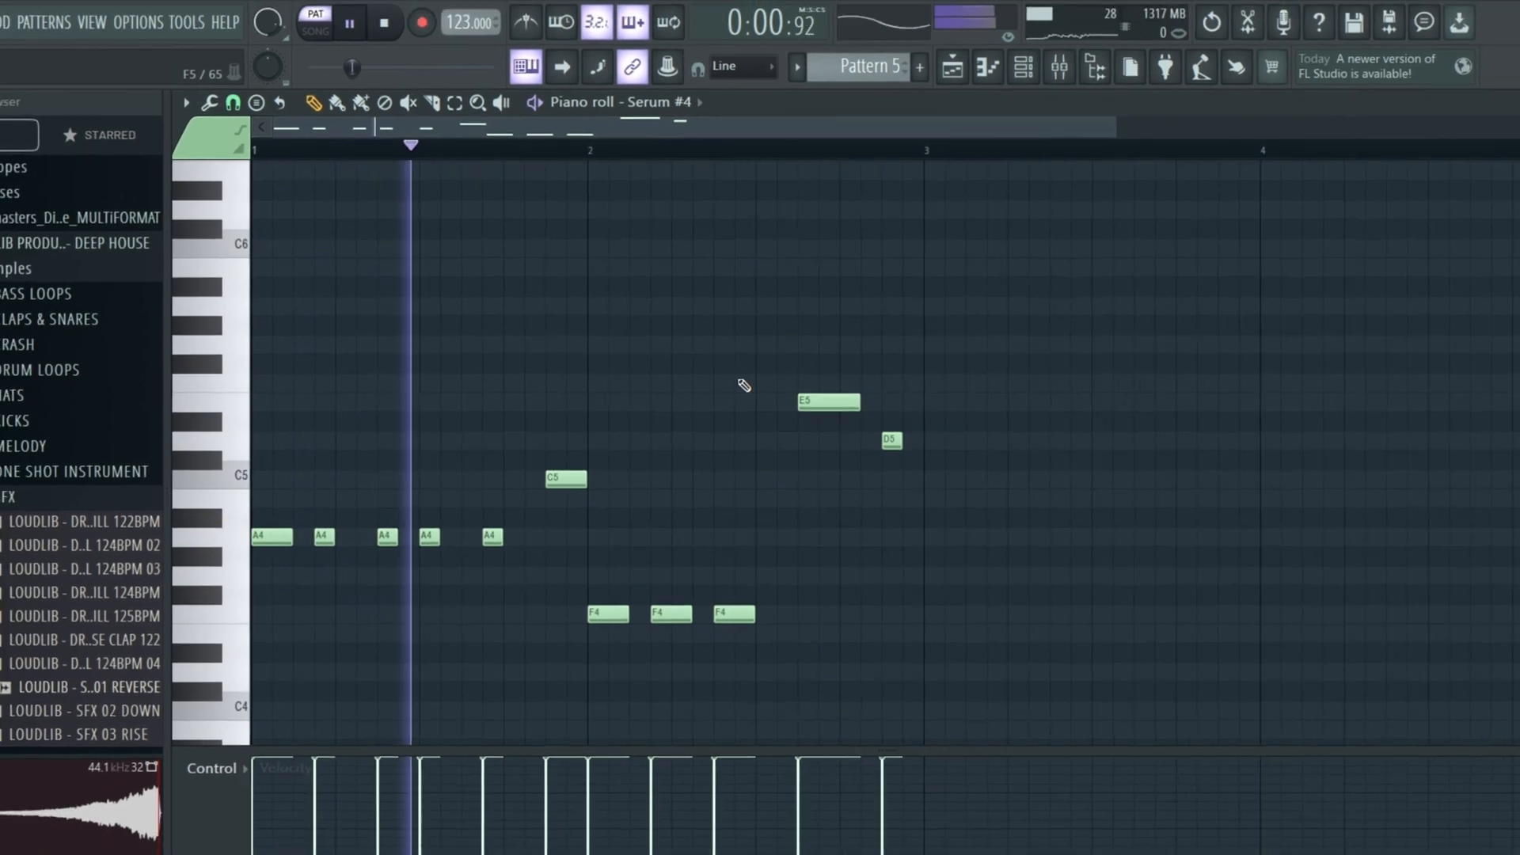
pyautogui.press('space')
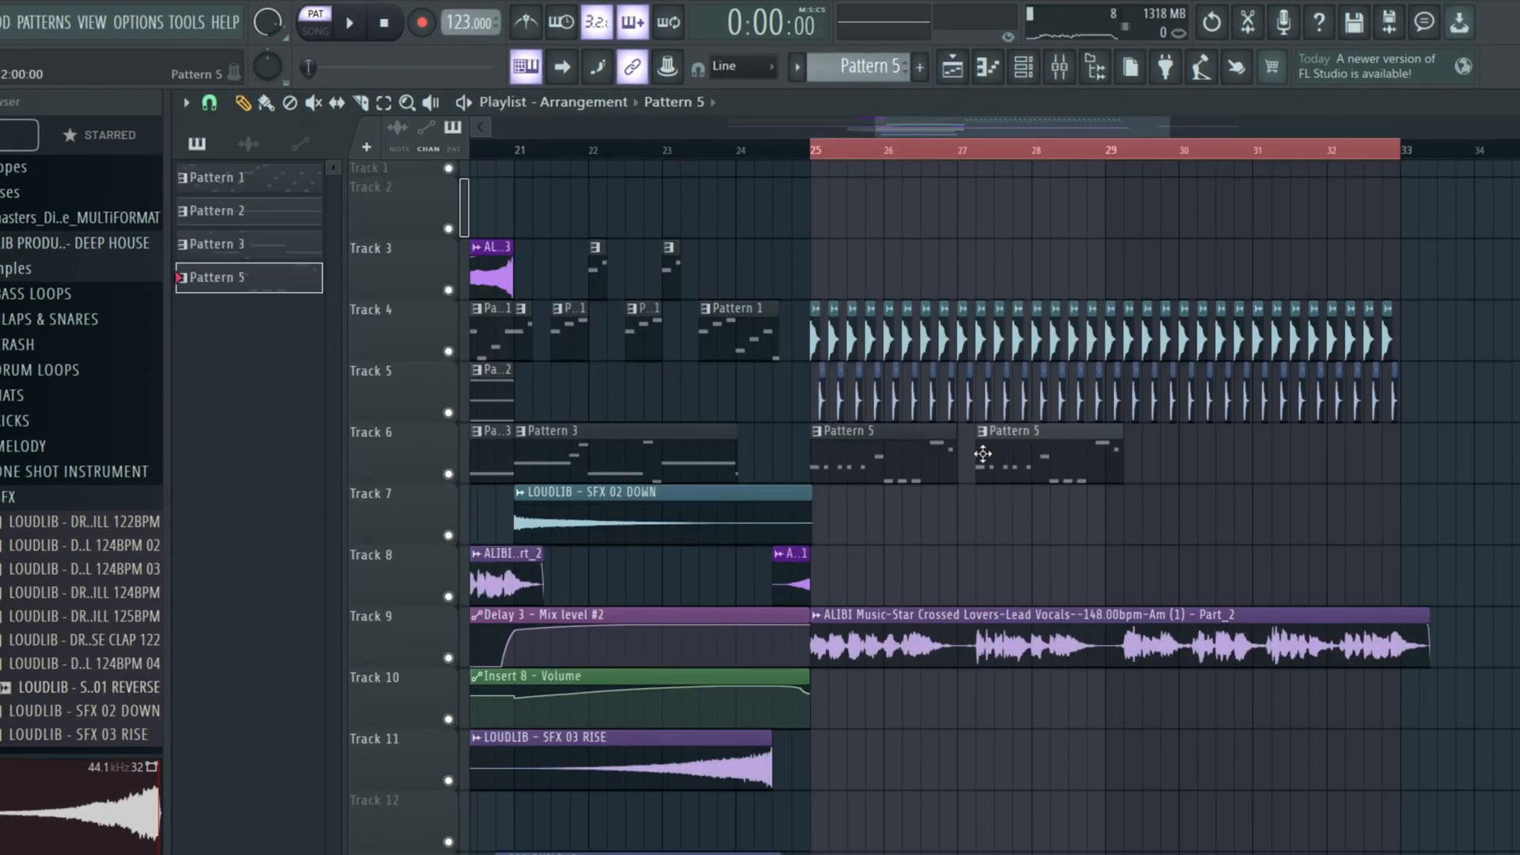
# - Repeat Pattern 5 on Track 6 to fill bars 25 through 32 and play the section
pyautogui.click(1271, 462)
pyautogui.press('space')
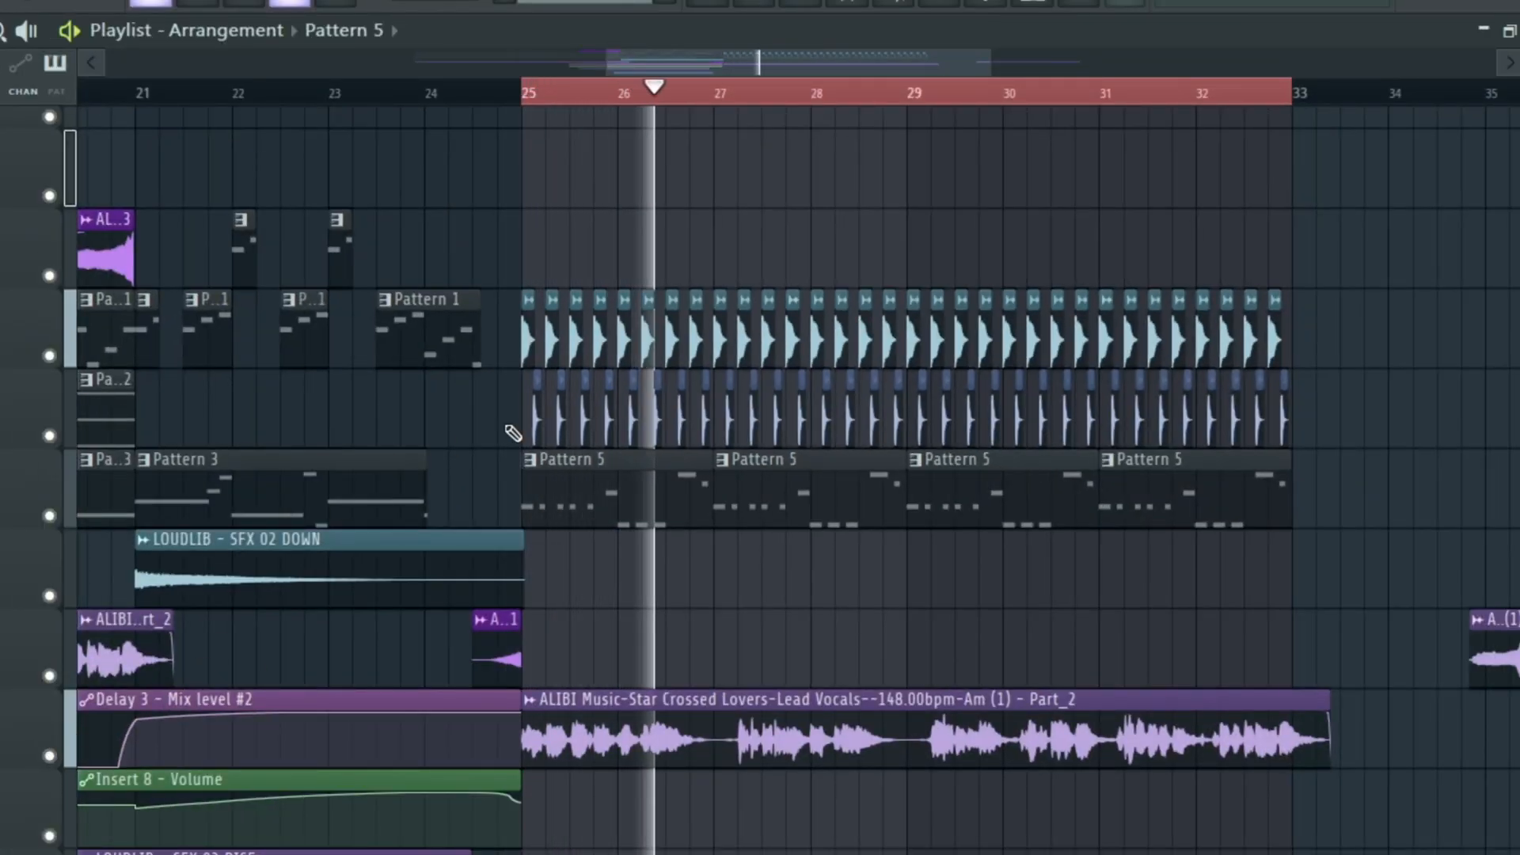
pyautogui.scroll(-1, 701, 364)
pyautogui.scroll(1, 697, 353)
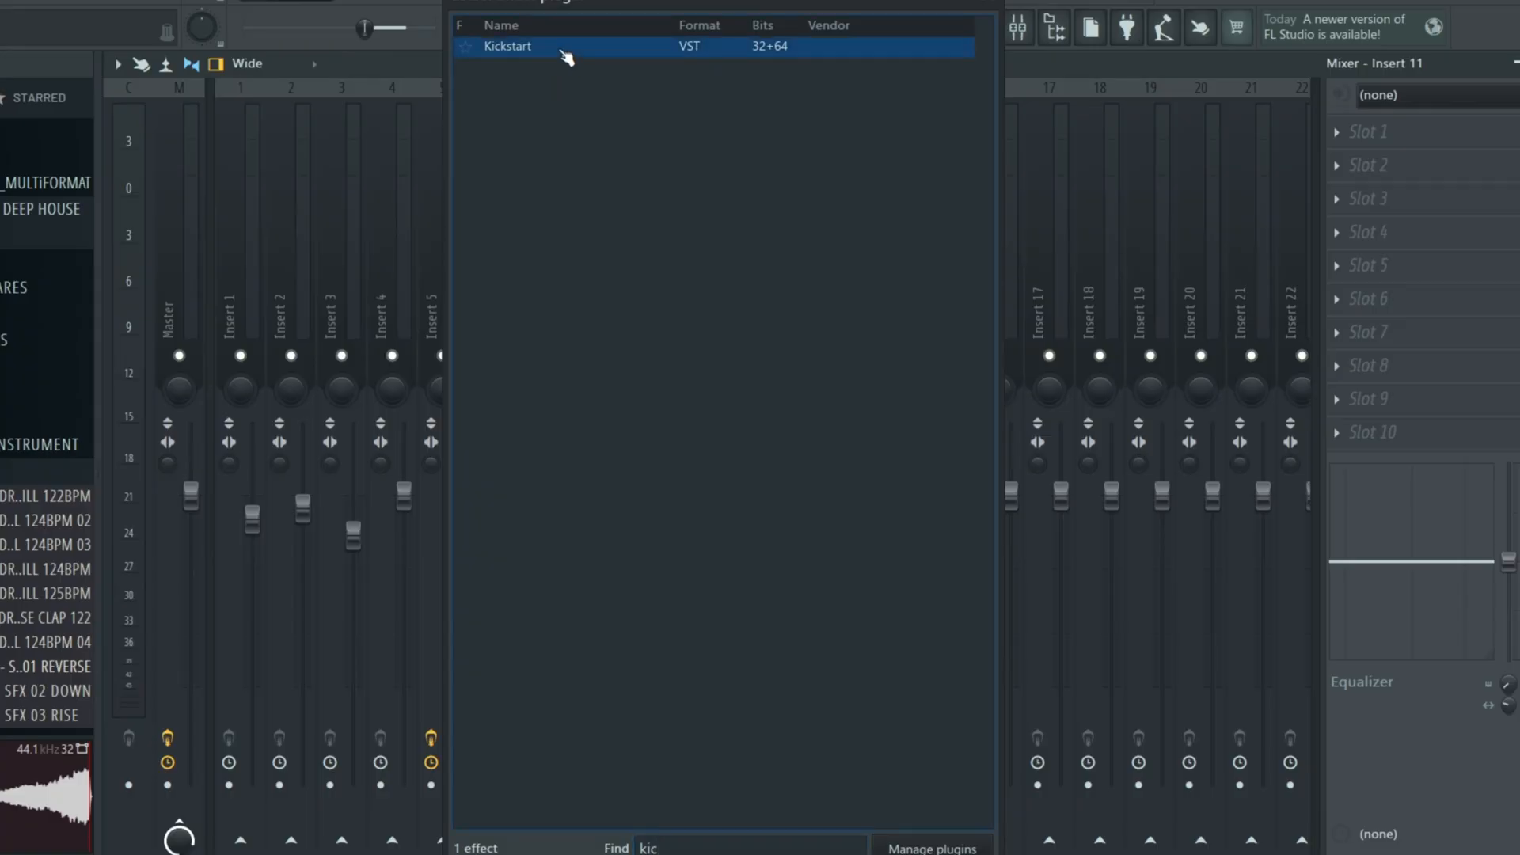
# - Load Kickstart into Slot 3 of Insert 11 and choose the third sidechain curve in the upper row
pyautogui.doubleClick(563, 52)
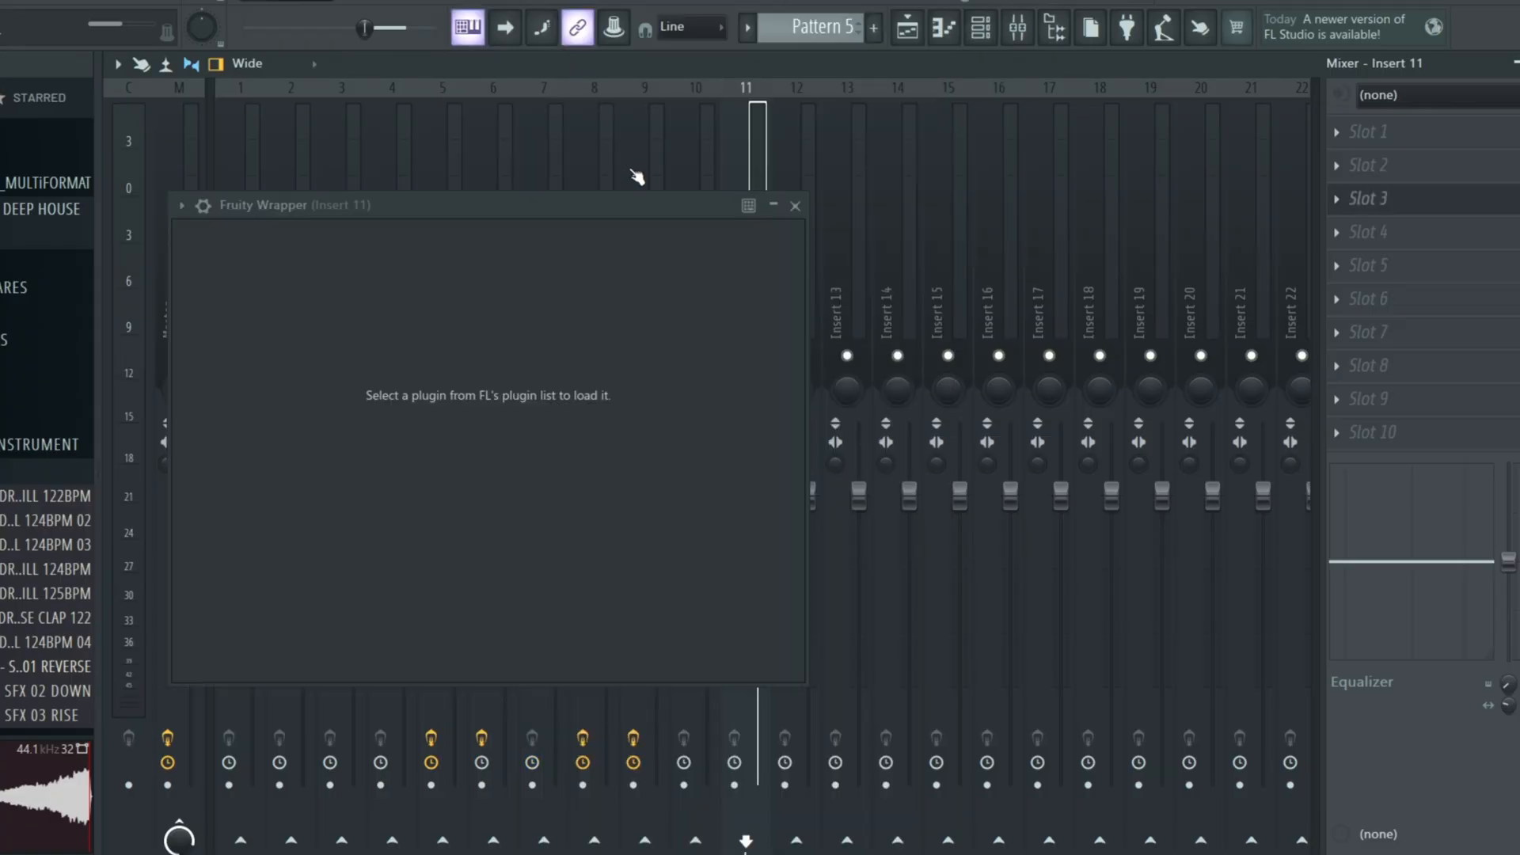
pyautogui.moveTo(523, 206); pyautogui.dragTo(643, 235)
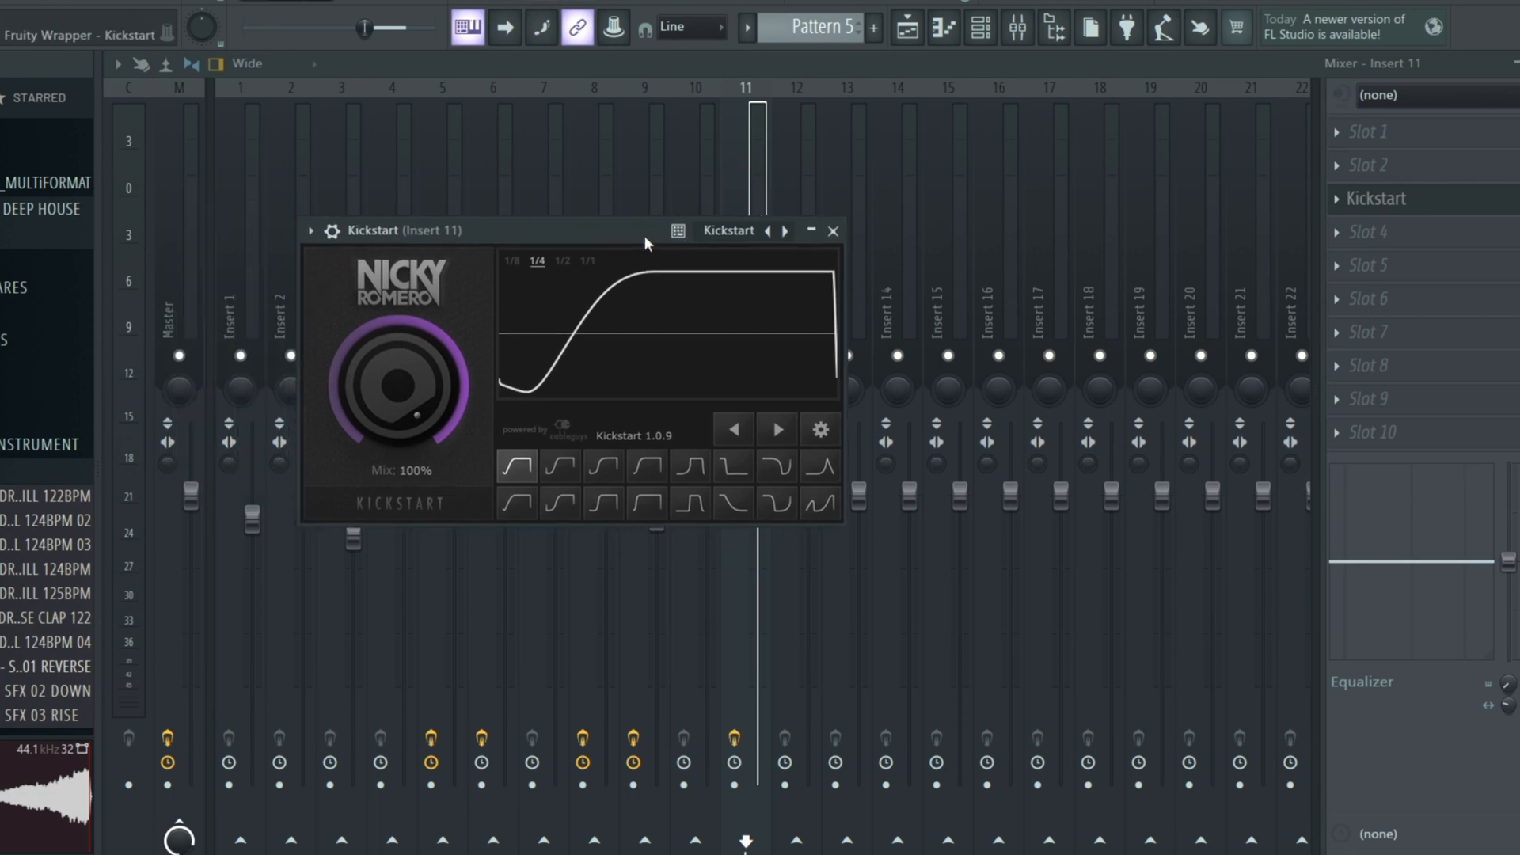
pyautogui.click(601, 466)
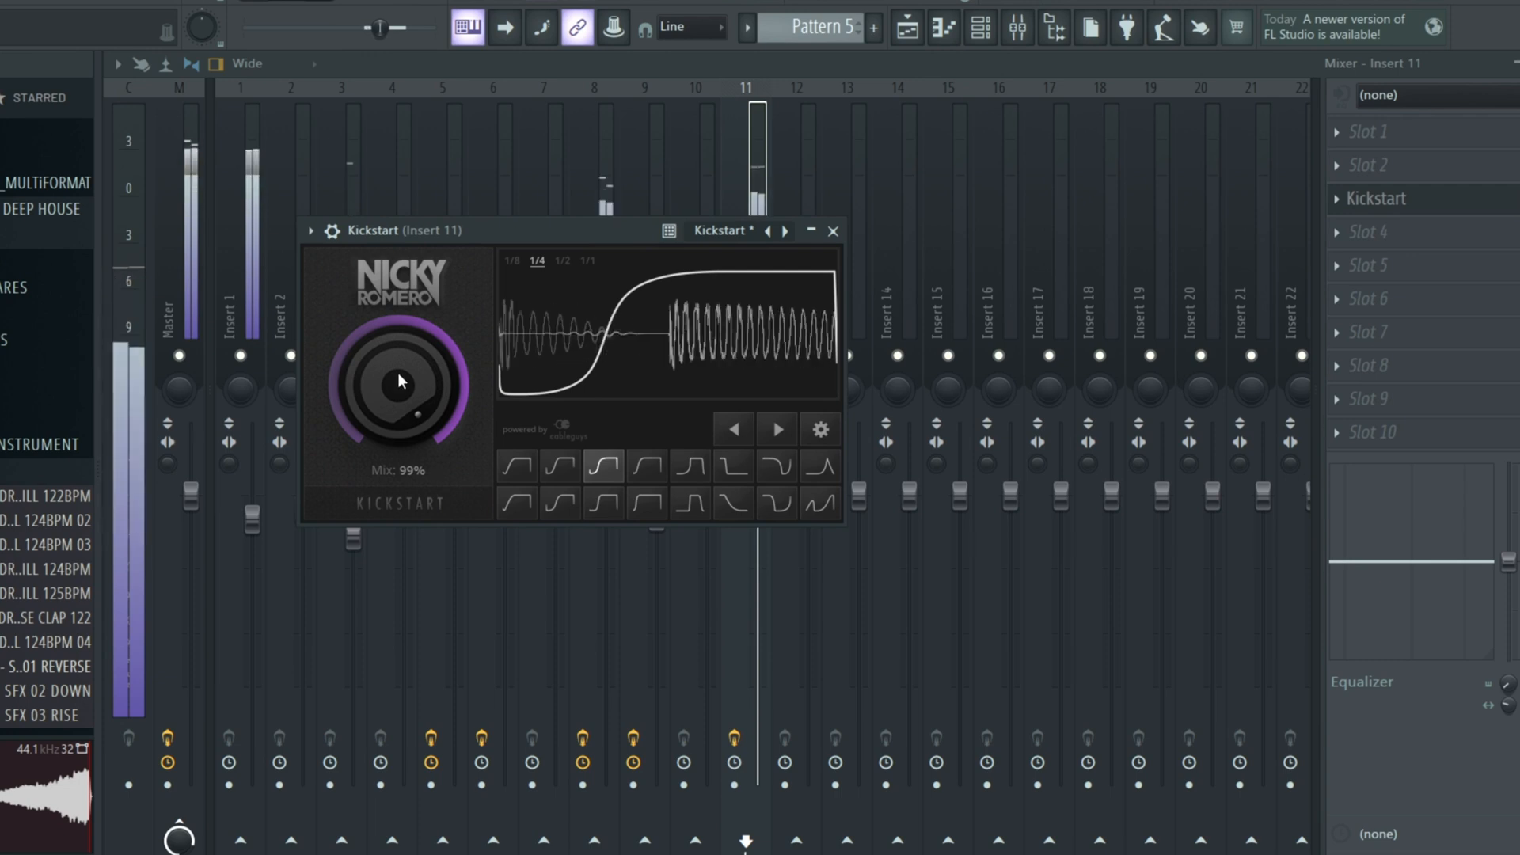
# - Trim Pattern 1 on Track 7 to the half bar before bar 27 and place a copy of the slice in bar 28
pyautogui.click(916, 33)
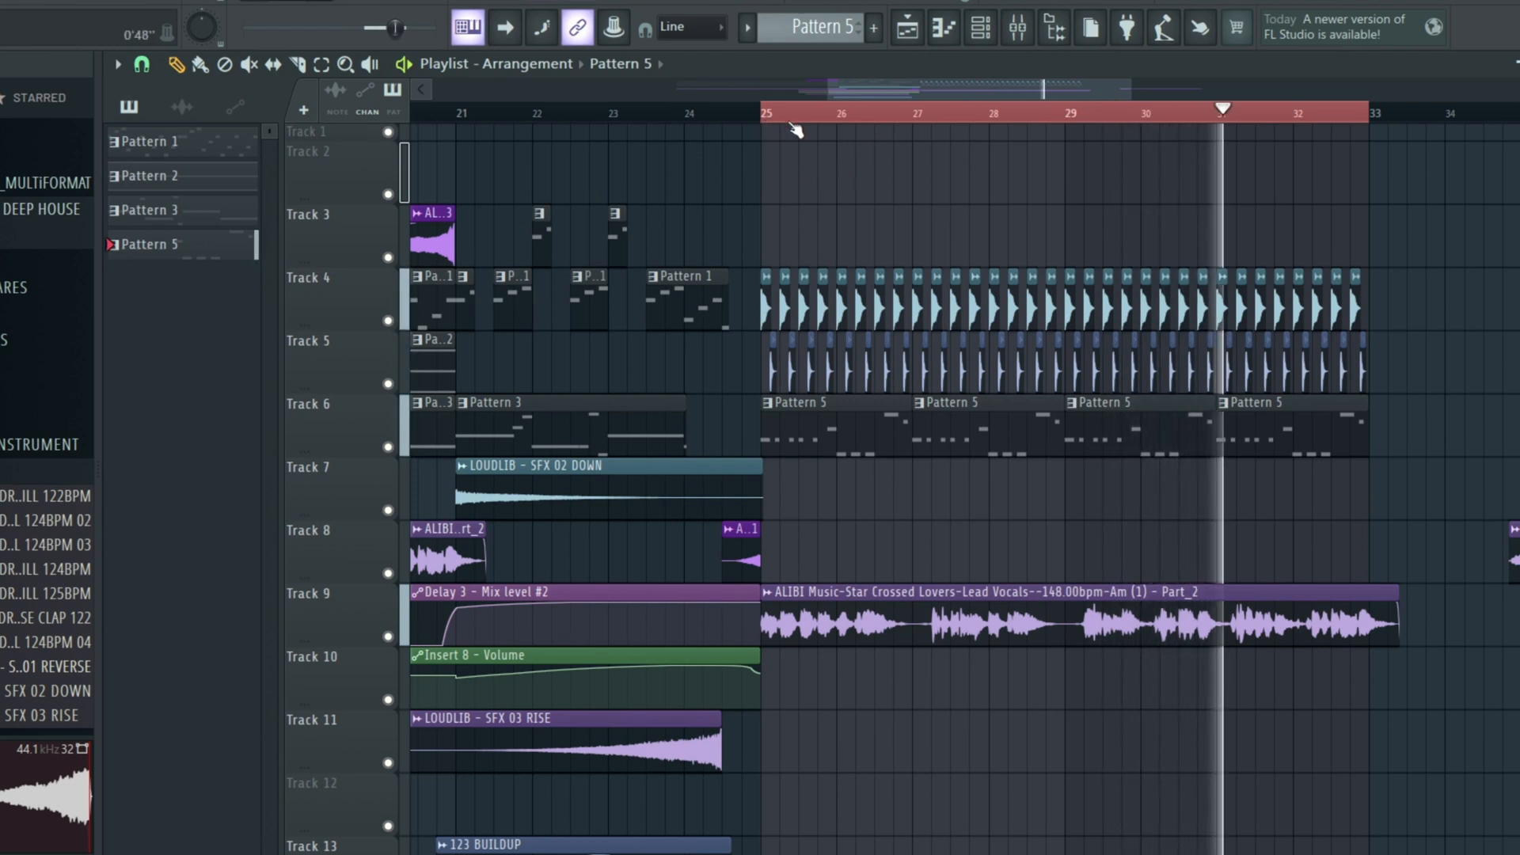
pyautogui.scroll(-3, 772, 127)
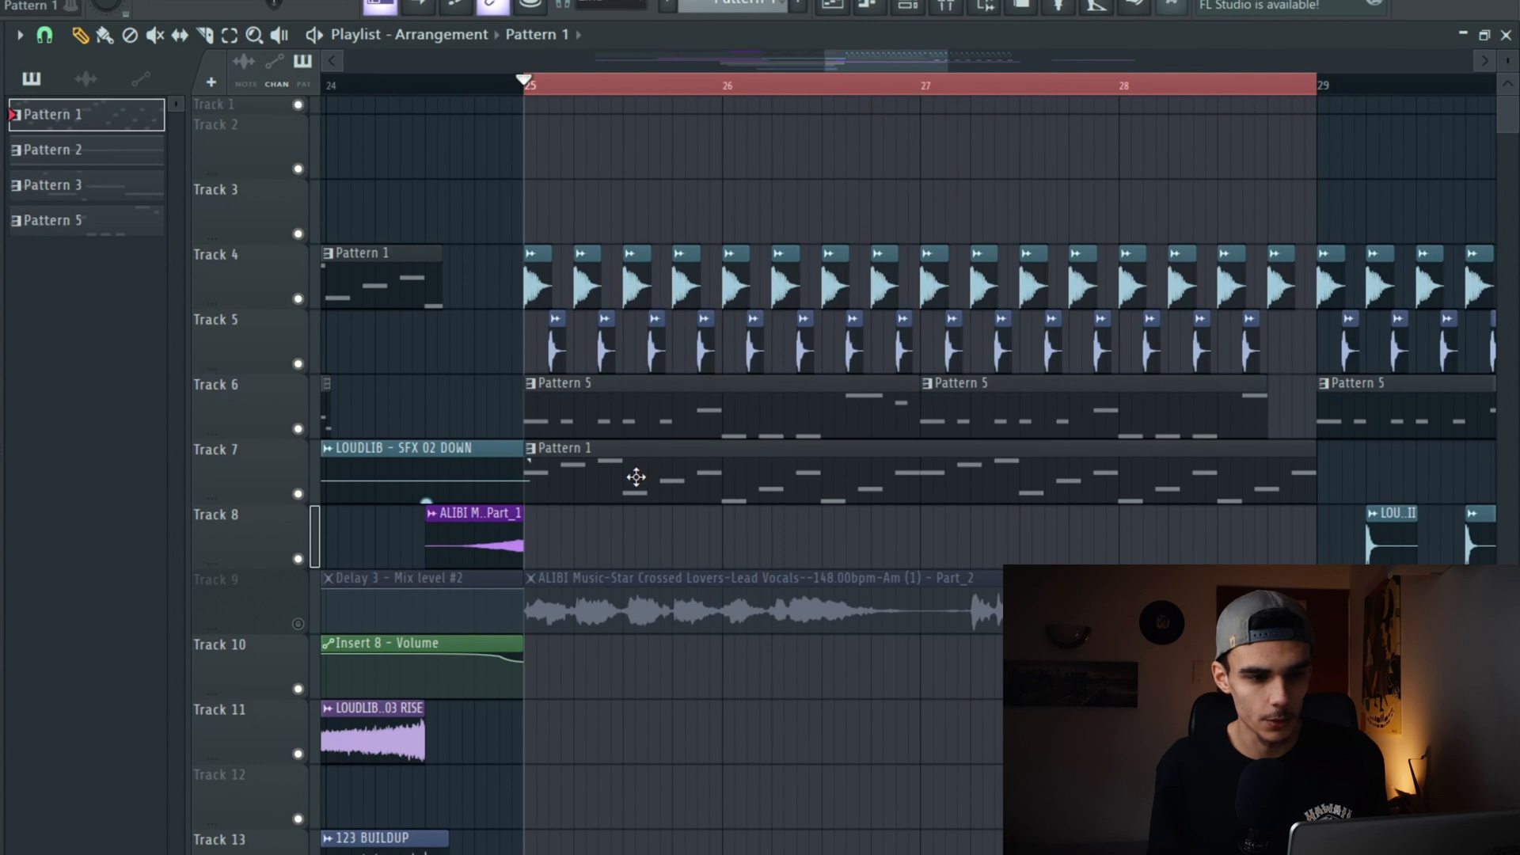
pyautogui.press('space')
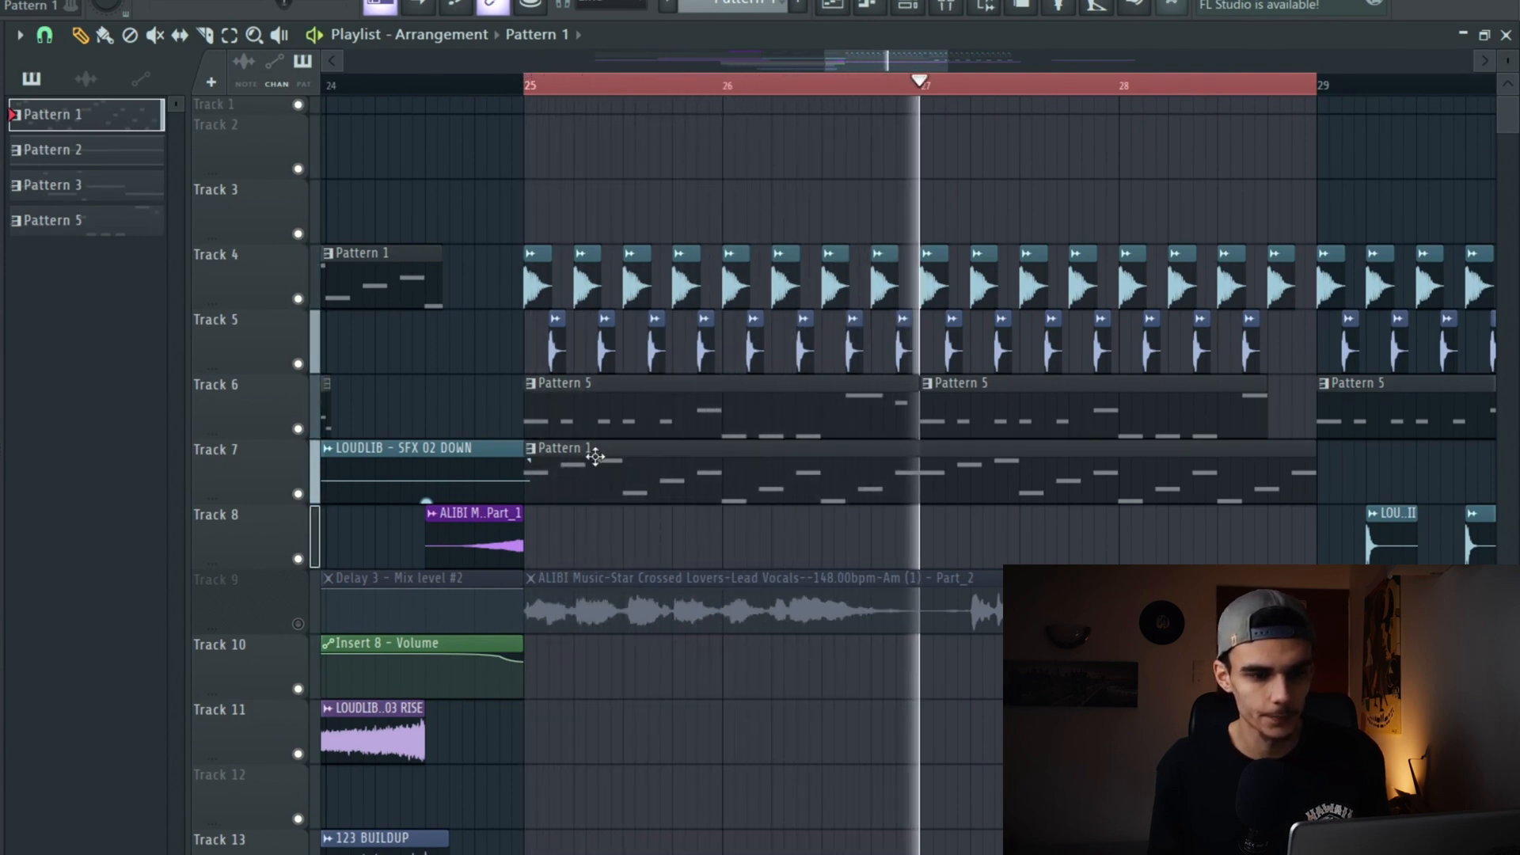
pyautogui.moveTo(531, 460); pyautogui.dragTo(916, 465)
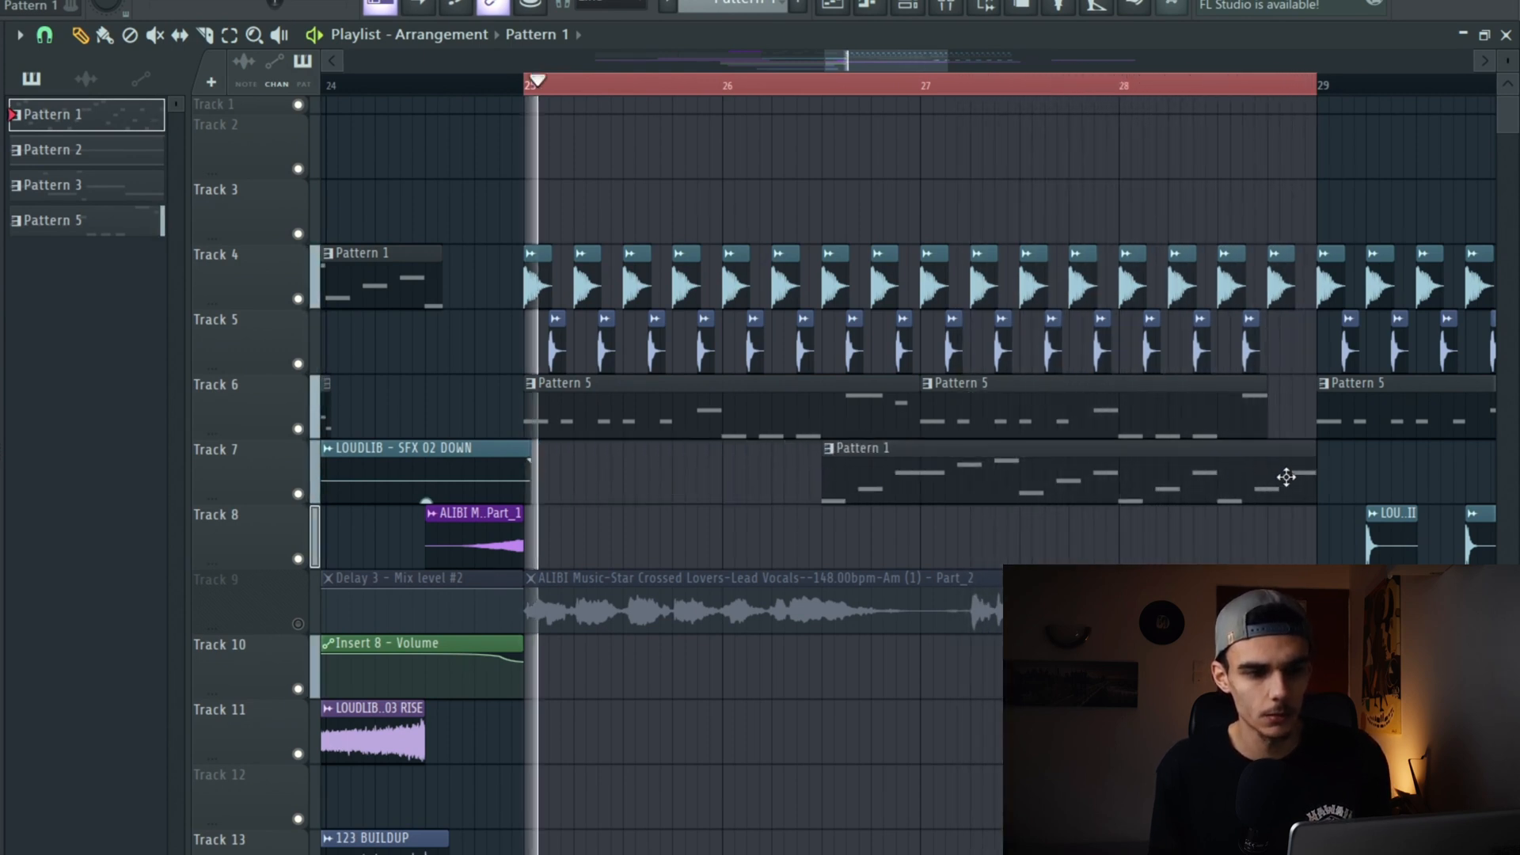
pyautogui.moveTo(1313, 475); pyautogui.dragTo(919, 484)
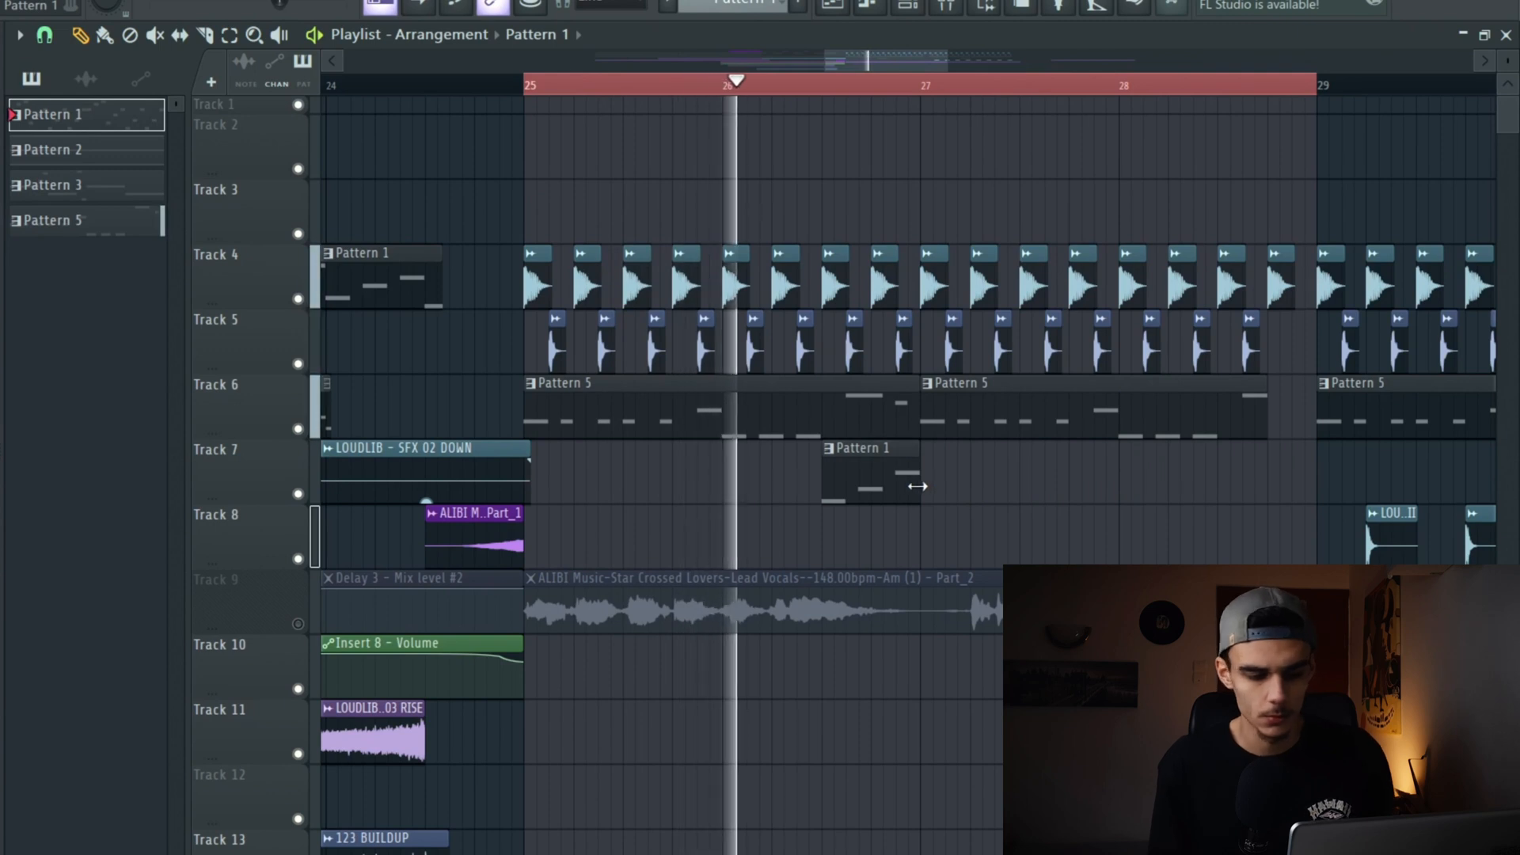
pyautogui.click(1226, 470)
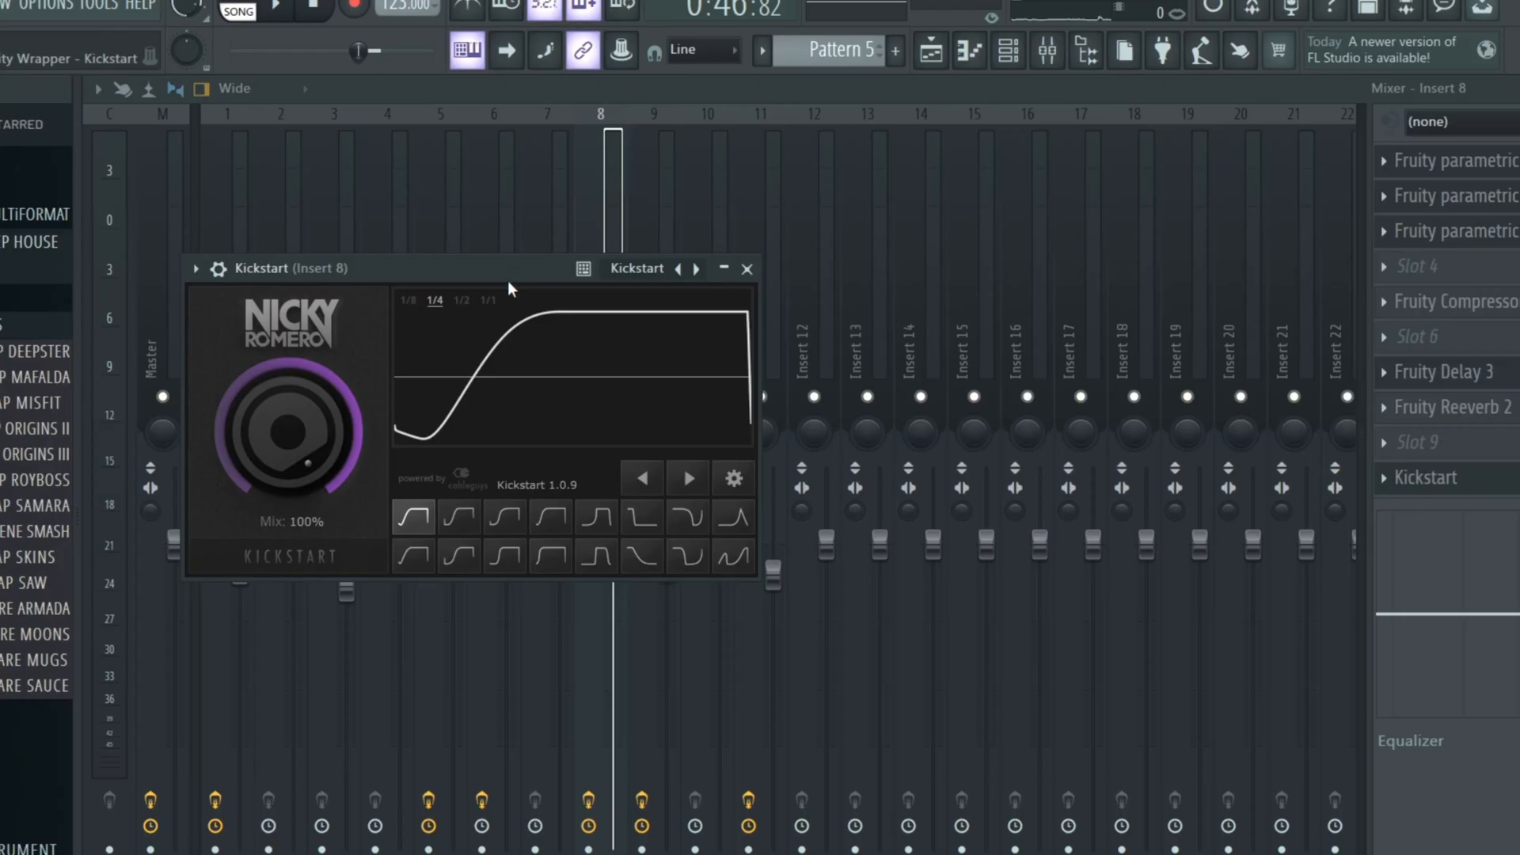
# - Lower the Kickstart mix on Insert 8 to about 62% during playback
pyautogui.moveTo(507, 269); pyautogui.dragTo(778, 269)
pyautogui.press('space')
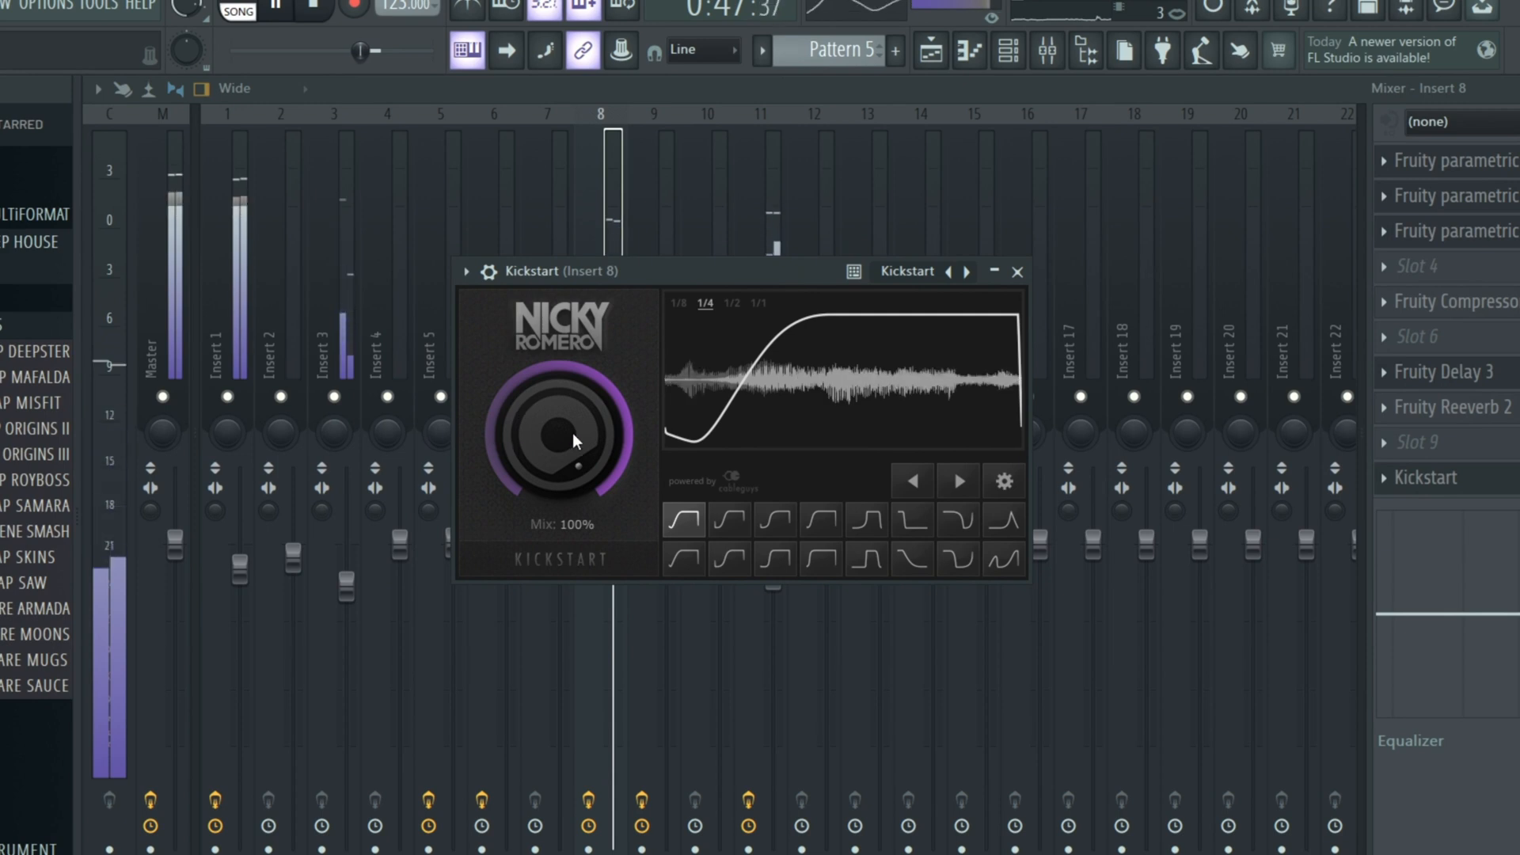
pyautogui.moveTo(548, 415); pyautogui.dragTo(538, 420)
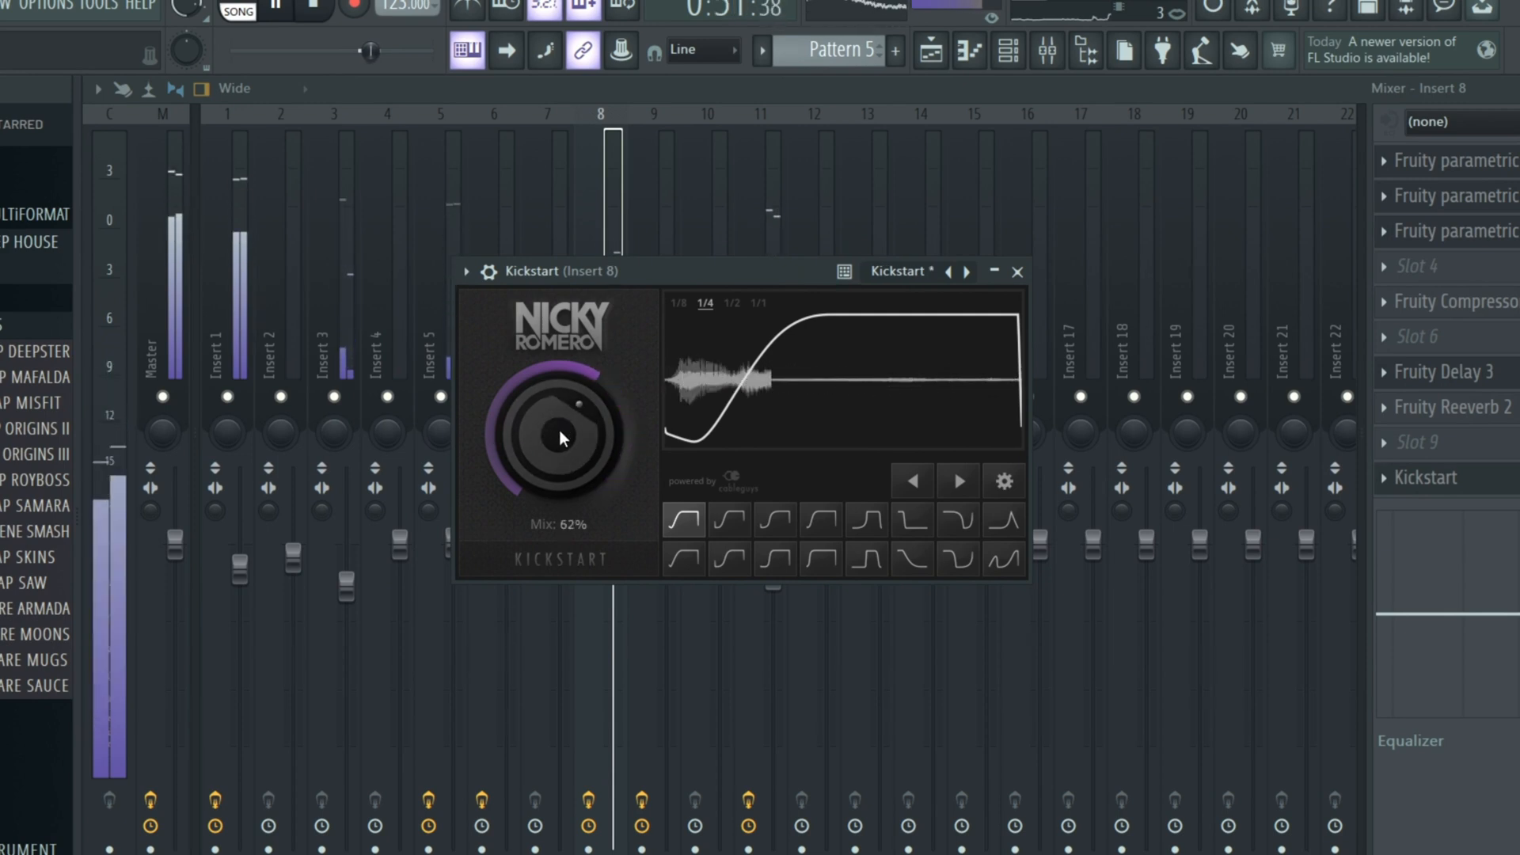
pyautogui.moveTo(558, 424); pyautogui.dragTo(557, 429)
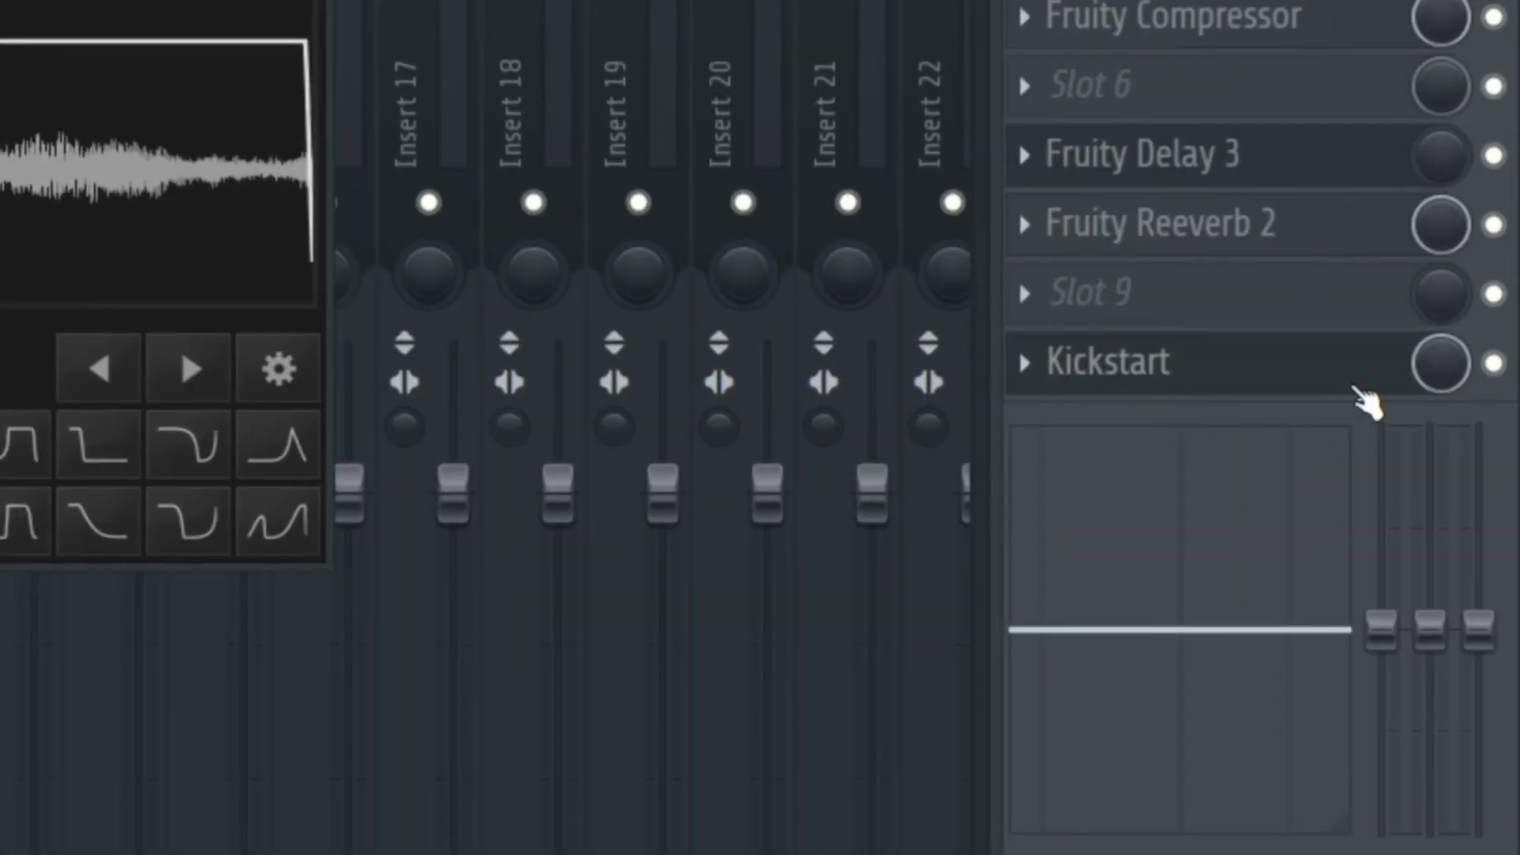
# - Create an automation clip for the Kickstart mix level, place it on Track 14 and lengthen it across the drop's first highlighted section
pyautogui.rightClick(1519, 489)
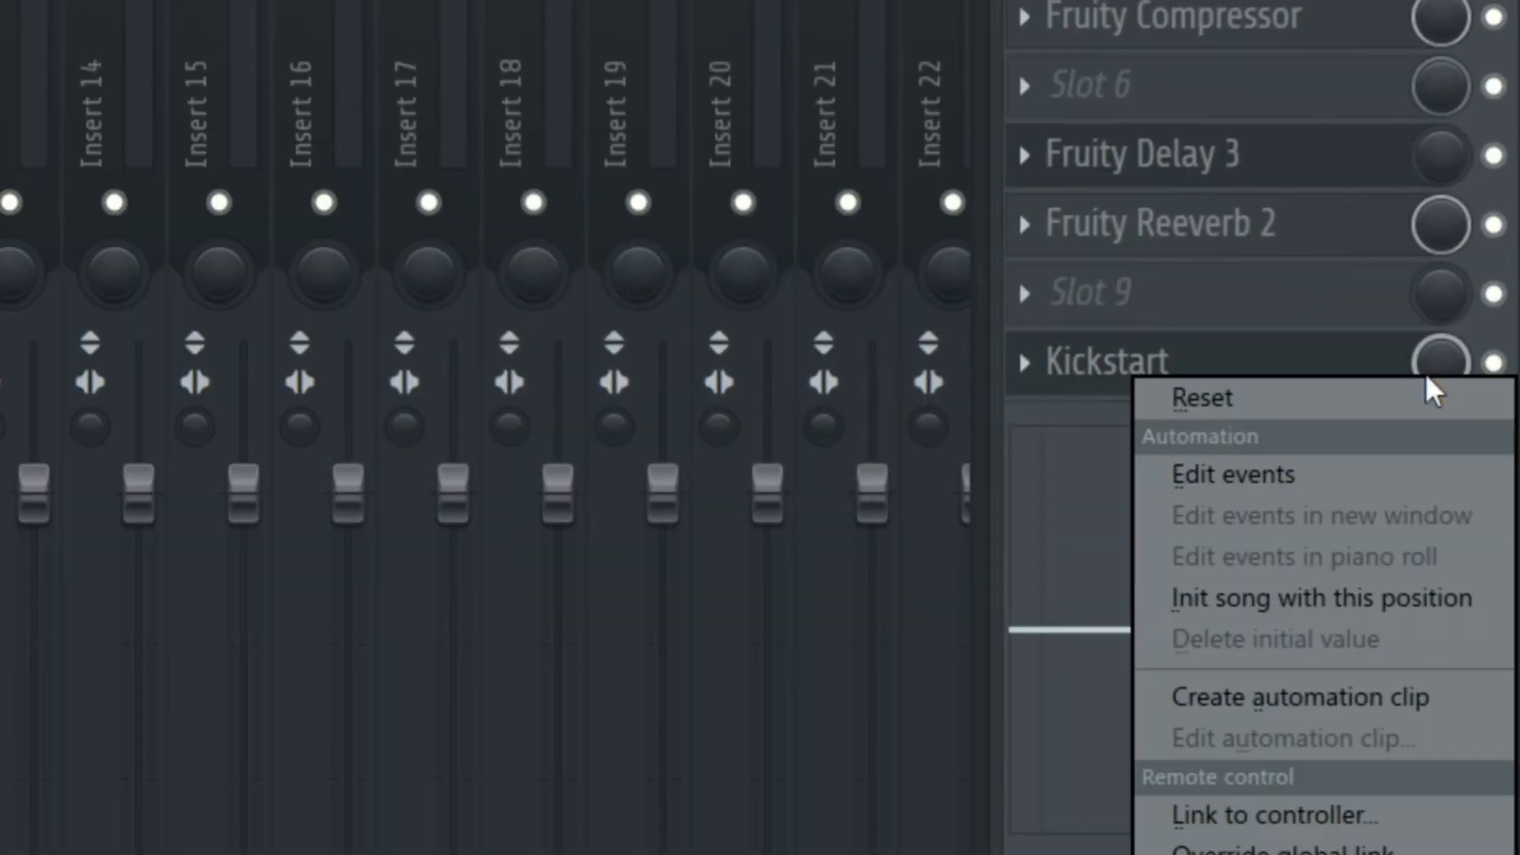
pyautogui.click(1302, 710)
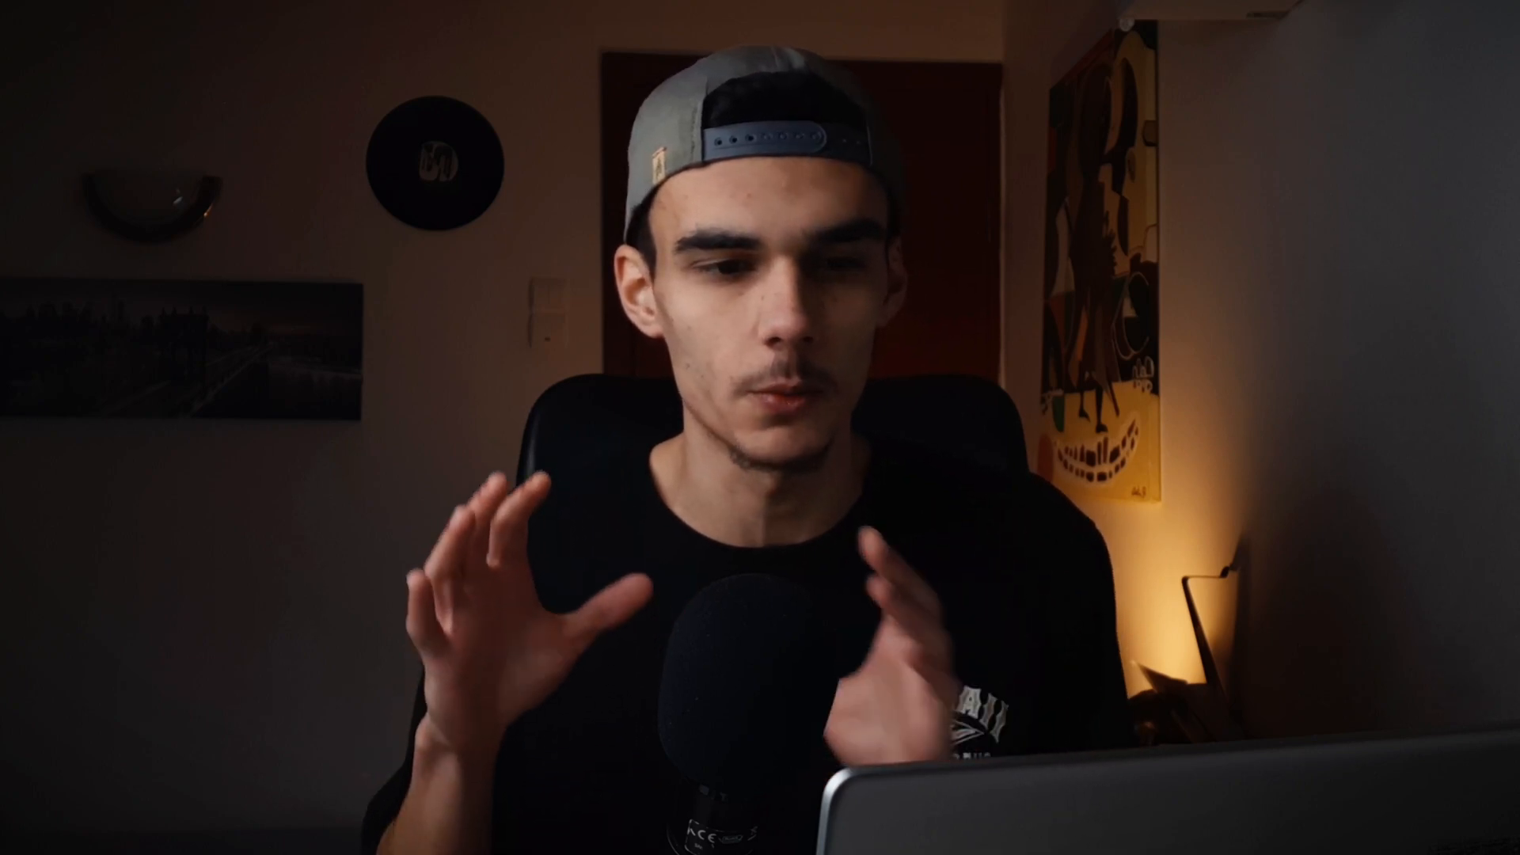
pyautogui.moveTo(775, 554); pyautogui.dragTo(399, 554)
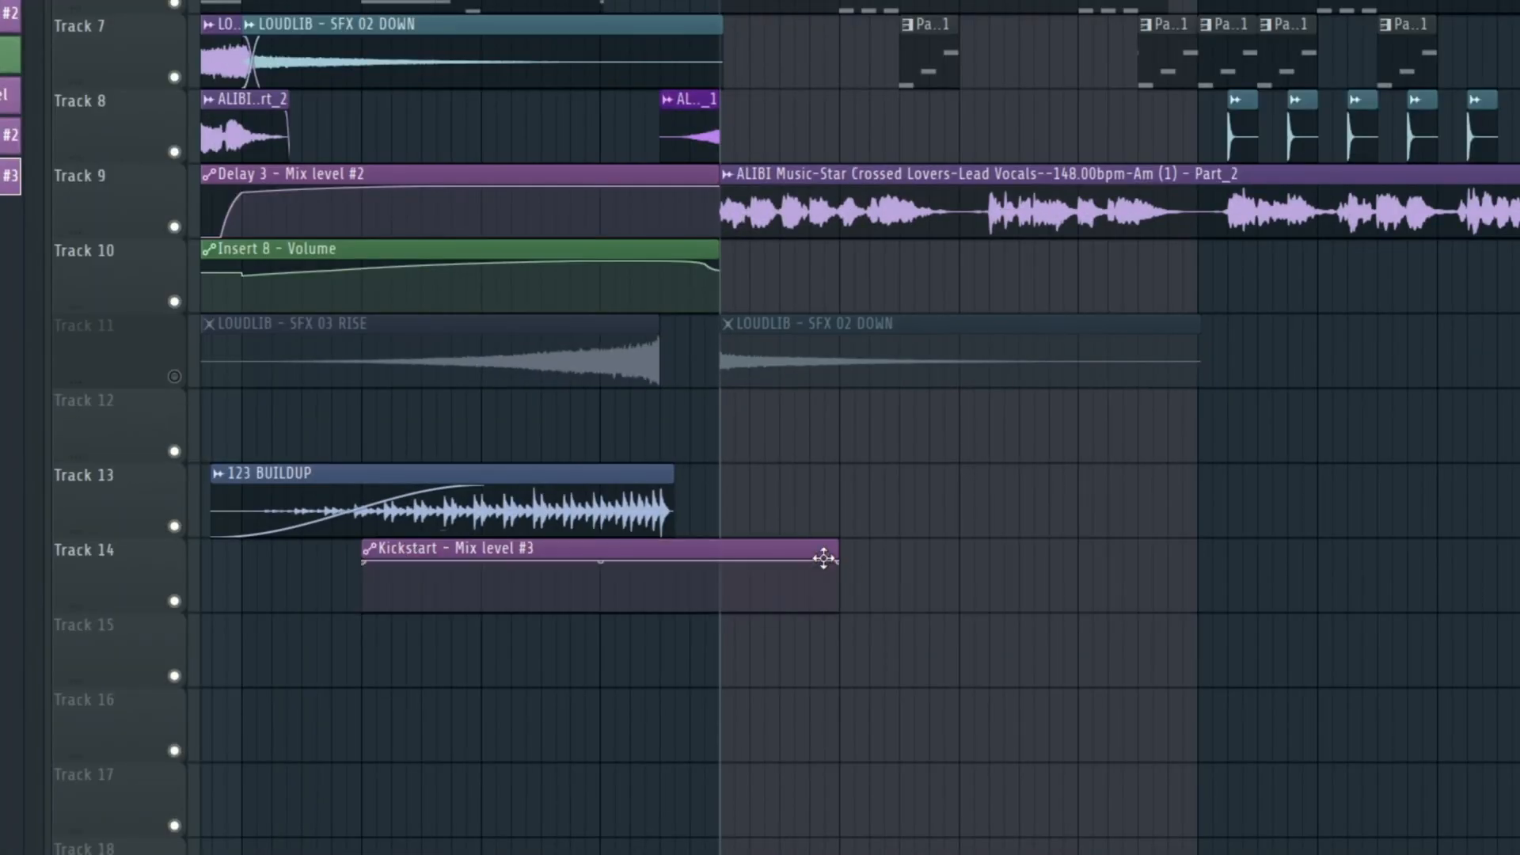
pyautogui.moveTo(836, 577); pyautogui.dragTo(1245, 570)
# - Shape the Kickstart automation to stay at zero before the drop and jump up where the Part_2 vocal starts, and play it
pyautogui.rightClick(719, 561)
pyautogui.moveTo(719, 562); pyautogui.dragTo(722, 622)
pyautogui.moveTo(736, 564); pyautogui.dragTo(722, 533)
pyautogui.press('space')
pyautogui.moveTo(365, 563); pyautogui.dragTo(360, 626)
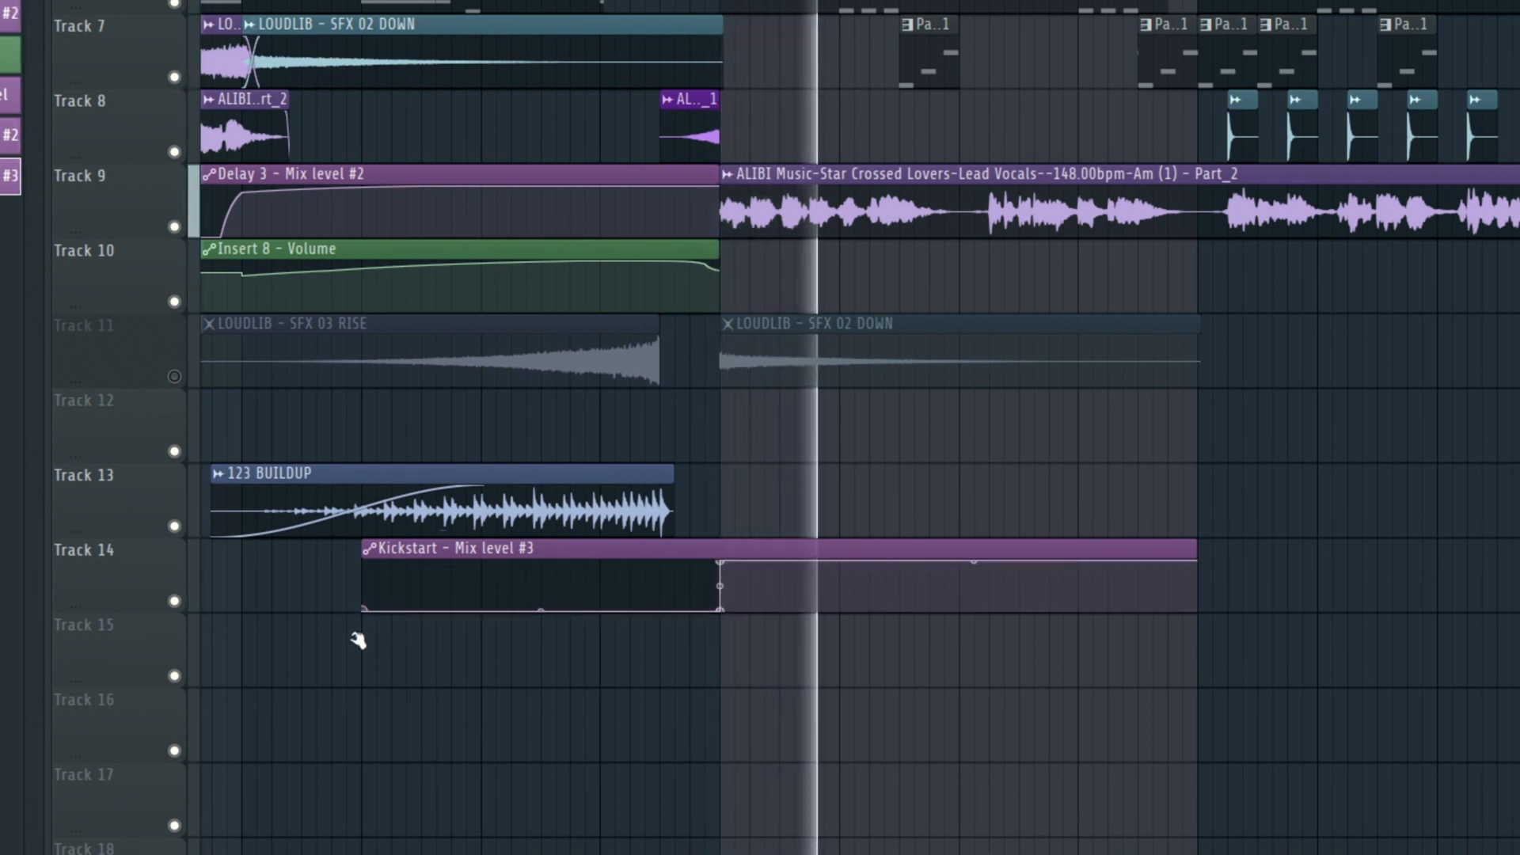
pyautogui.scroll(1, 587, 426)
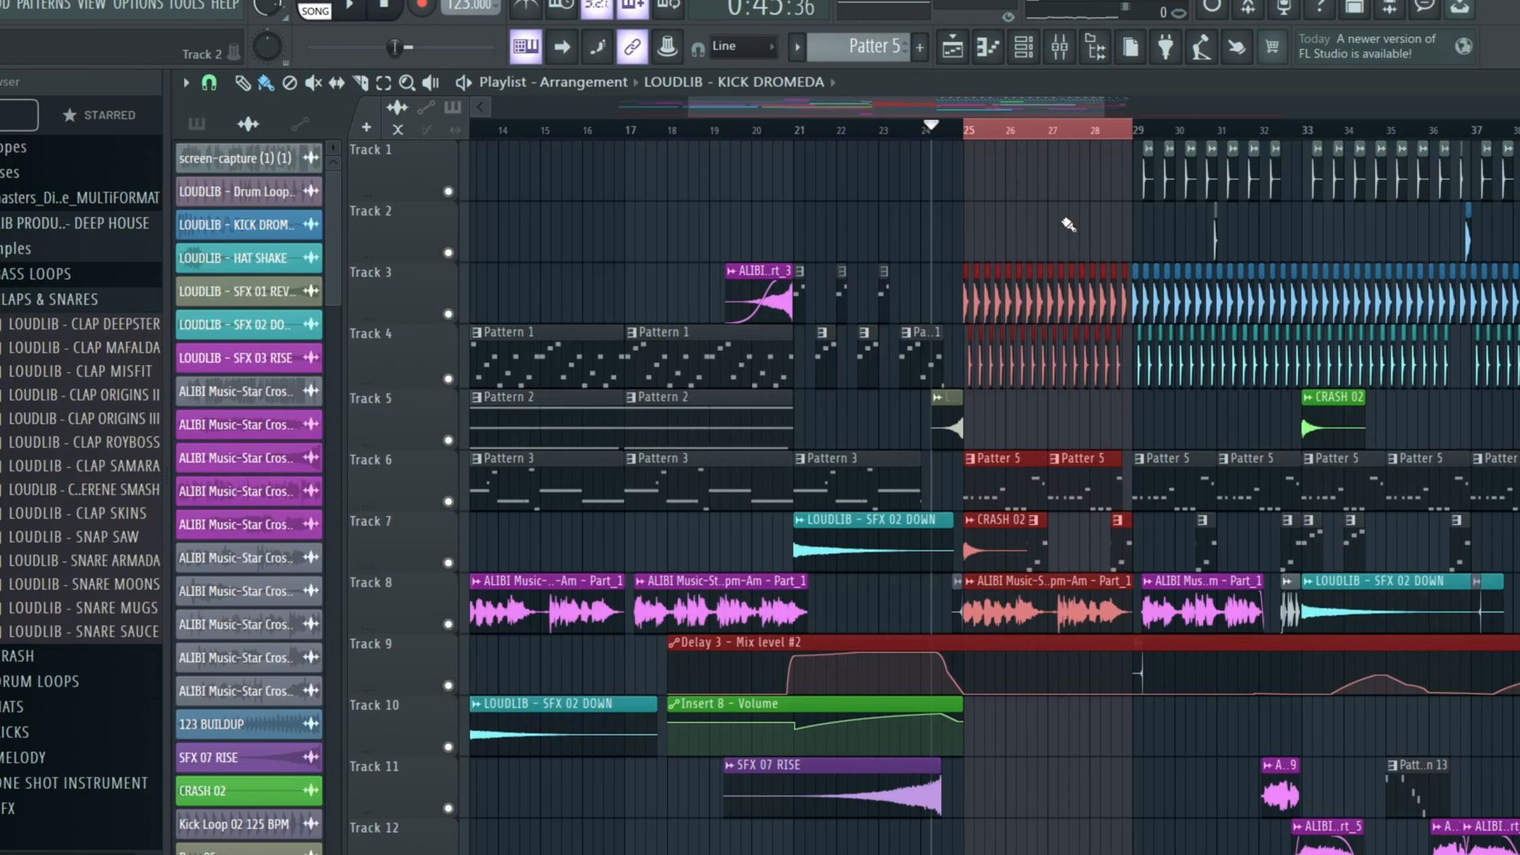
# - Solo Track 3 and play the selected bars 25 to 28 to hear the kick alone
pyautogui.moveTo(973, 99); pyautogui.dragTo(1011, 102)
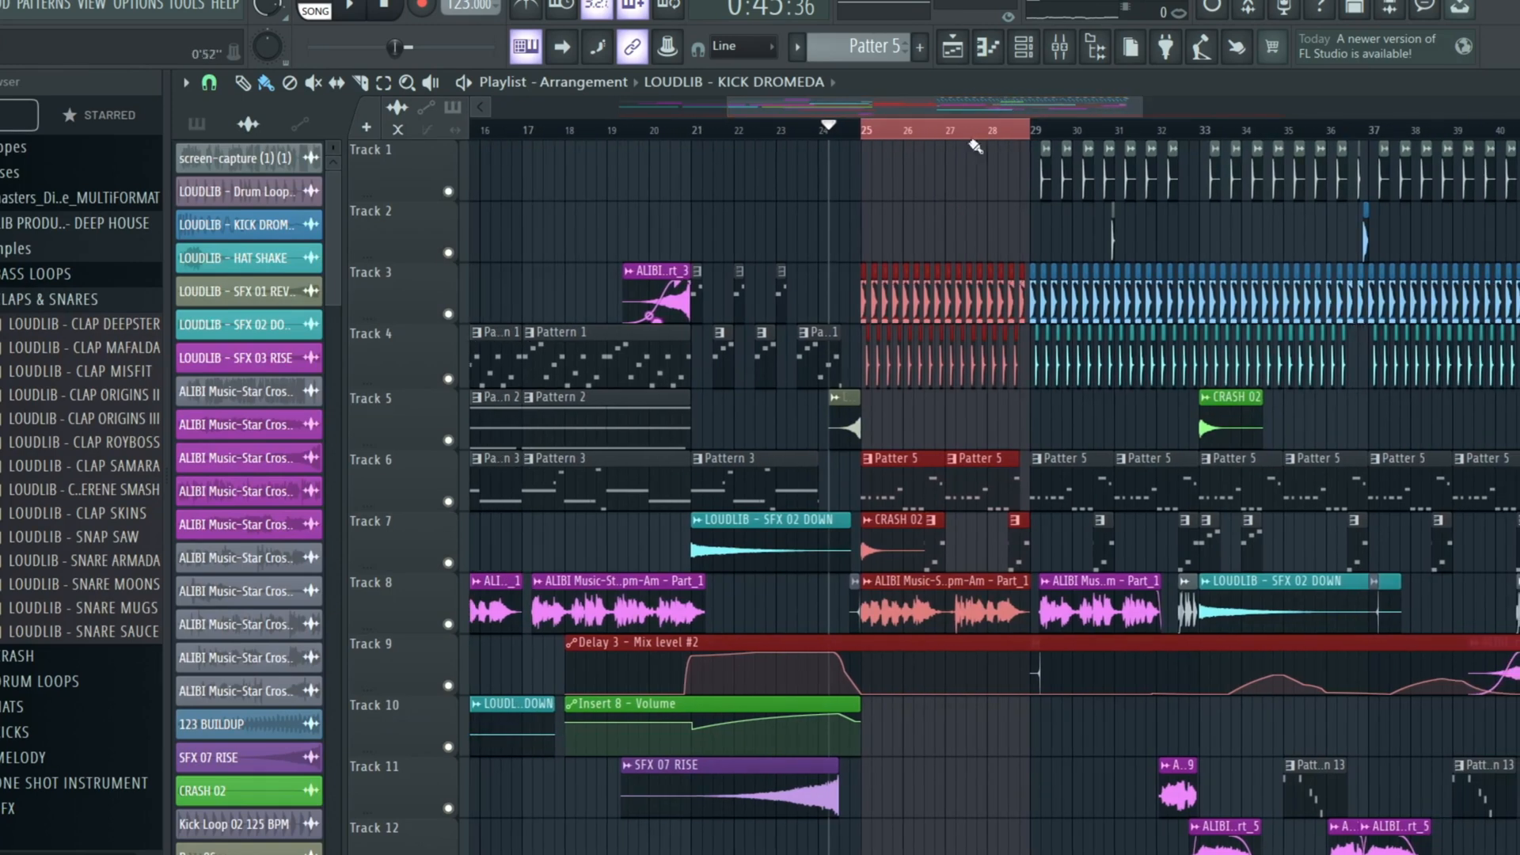
pyautogui.keyDown('ctrl'); pyautogui.click(448, 315); pyautogui.keyUp('ctrl')
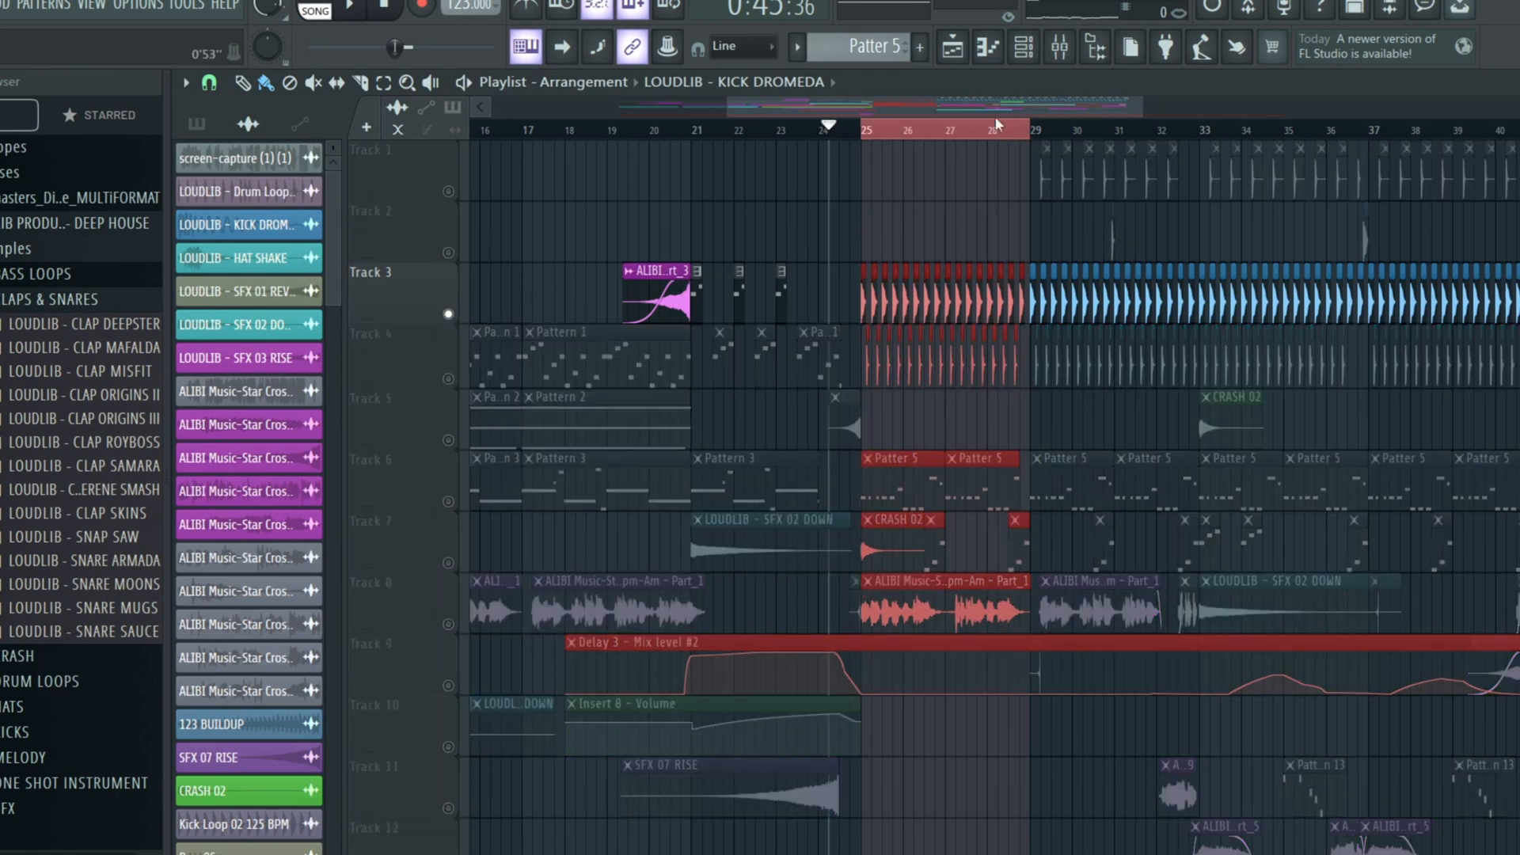
pyautogui.click(868, 152)
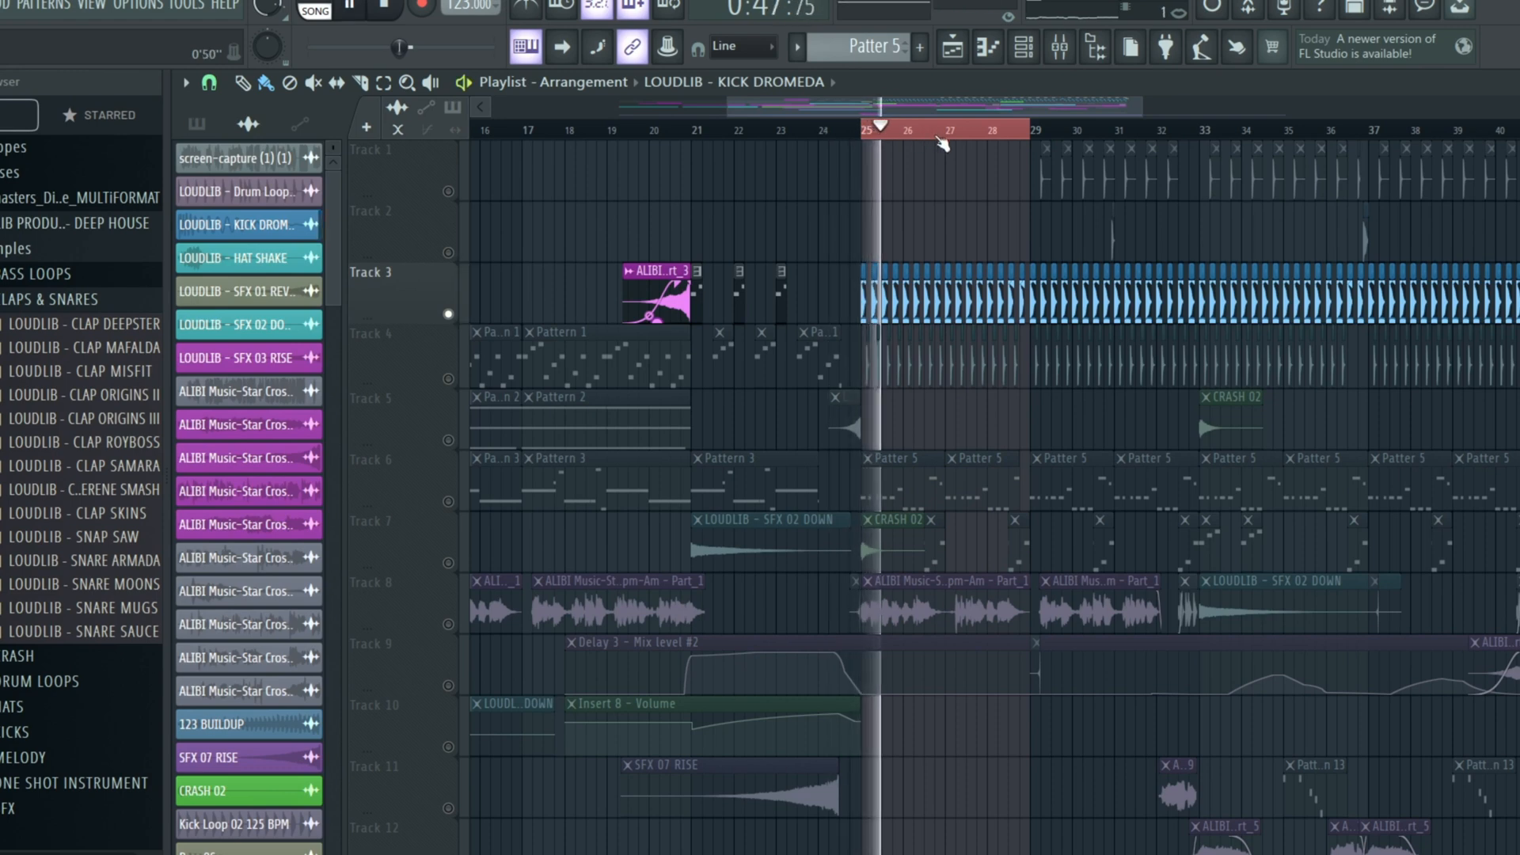
pyautogui.scroll(3, 934, 129)
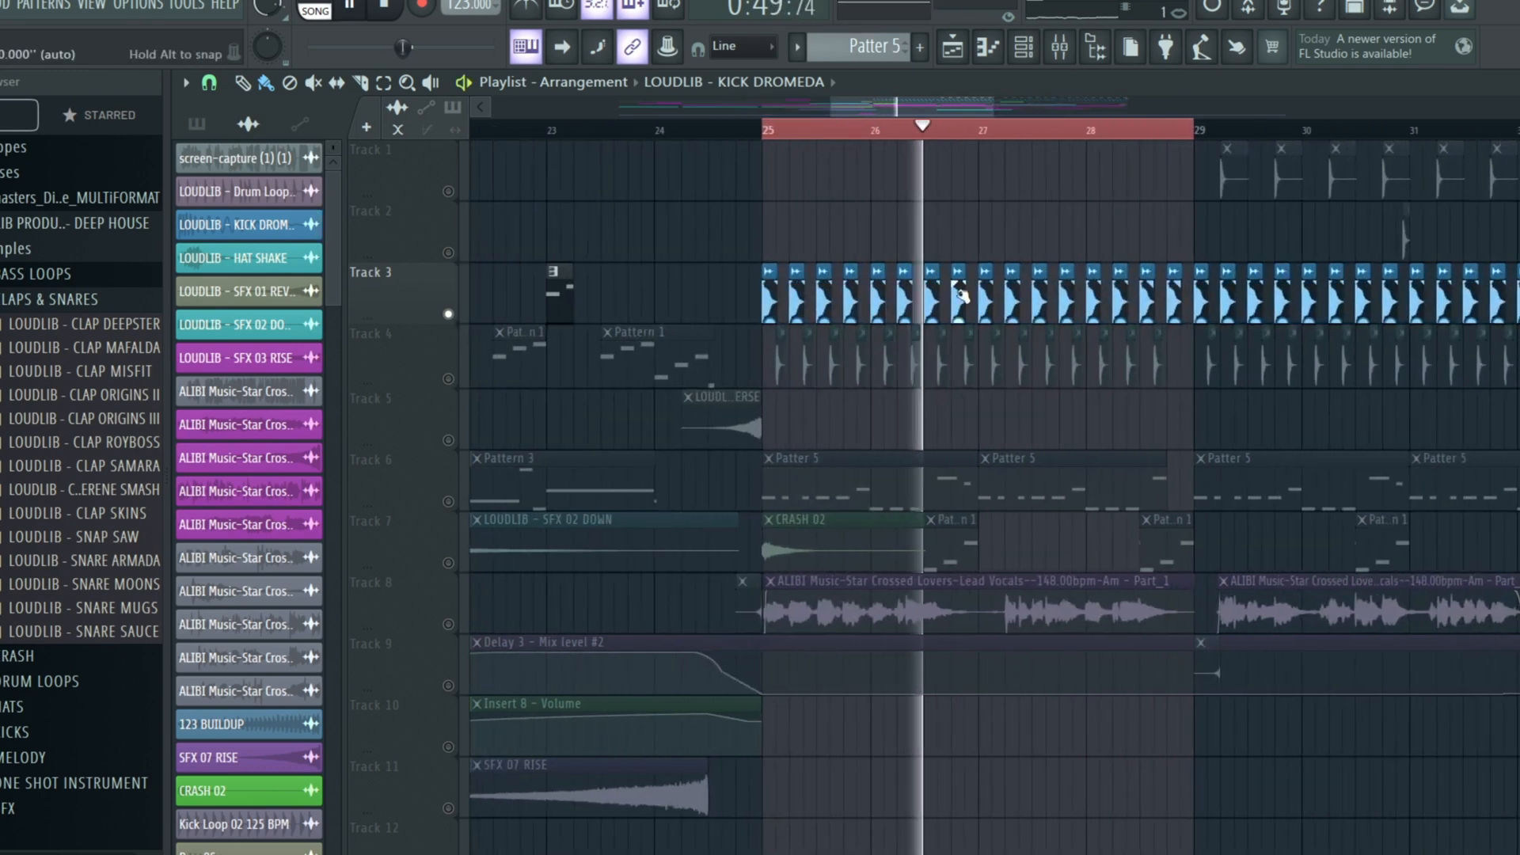
# - Check the channel volumes of the LOUDLIB - KICK DROMEDA and LOUDLIB - HAT SHAKE samples, with Track 4 unmuted for the hat
pyautogui.doubleClick(934, 308)
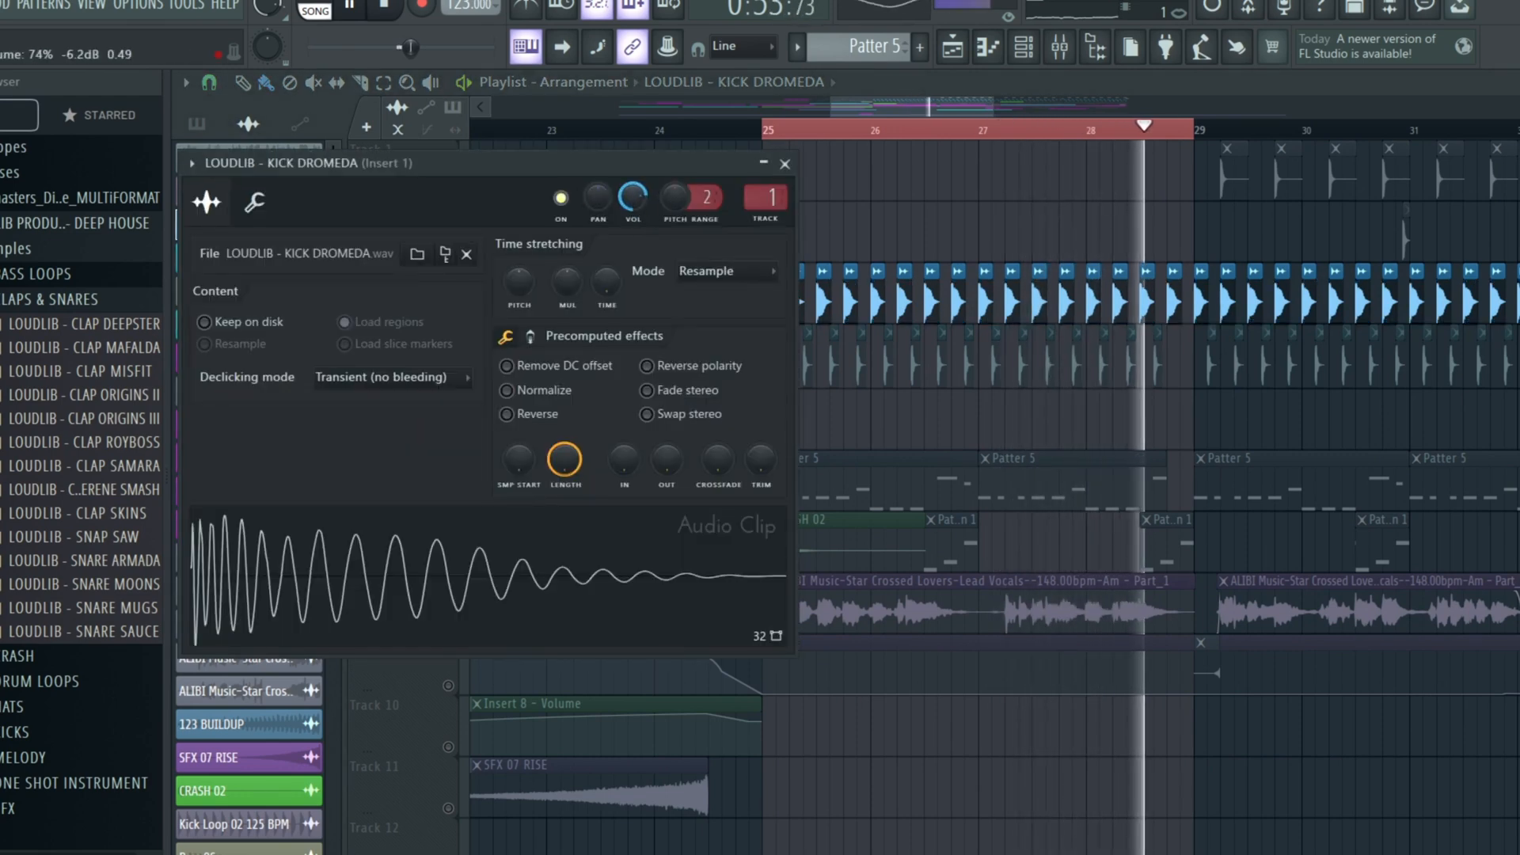
pyautogui.click(785, 163)
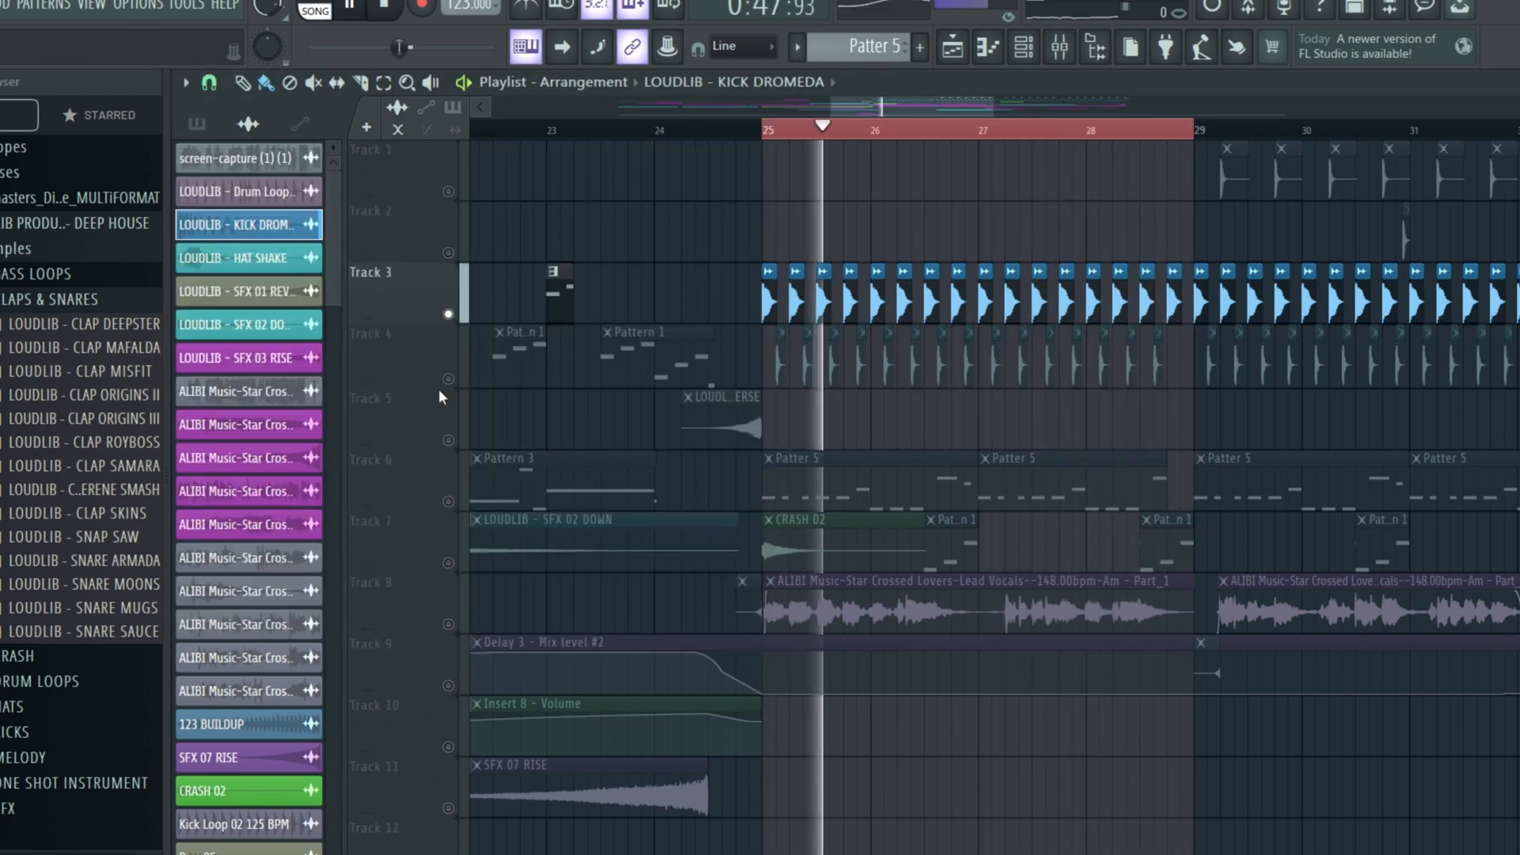
pyautogui.doubleClick(777, 374)
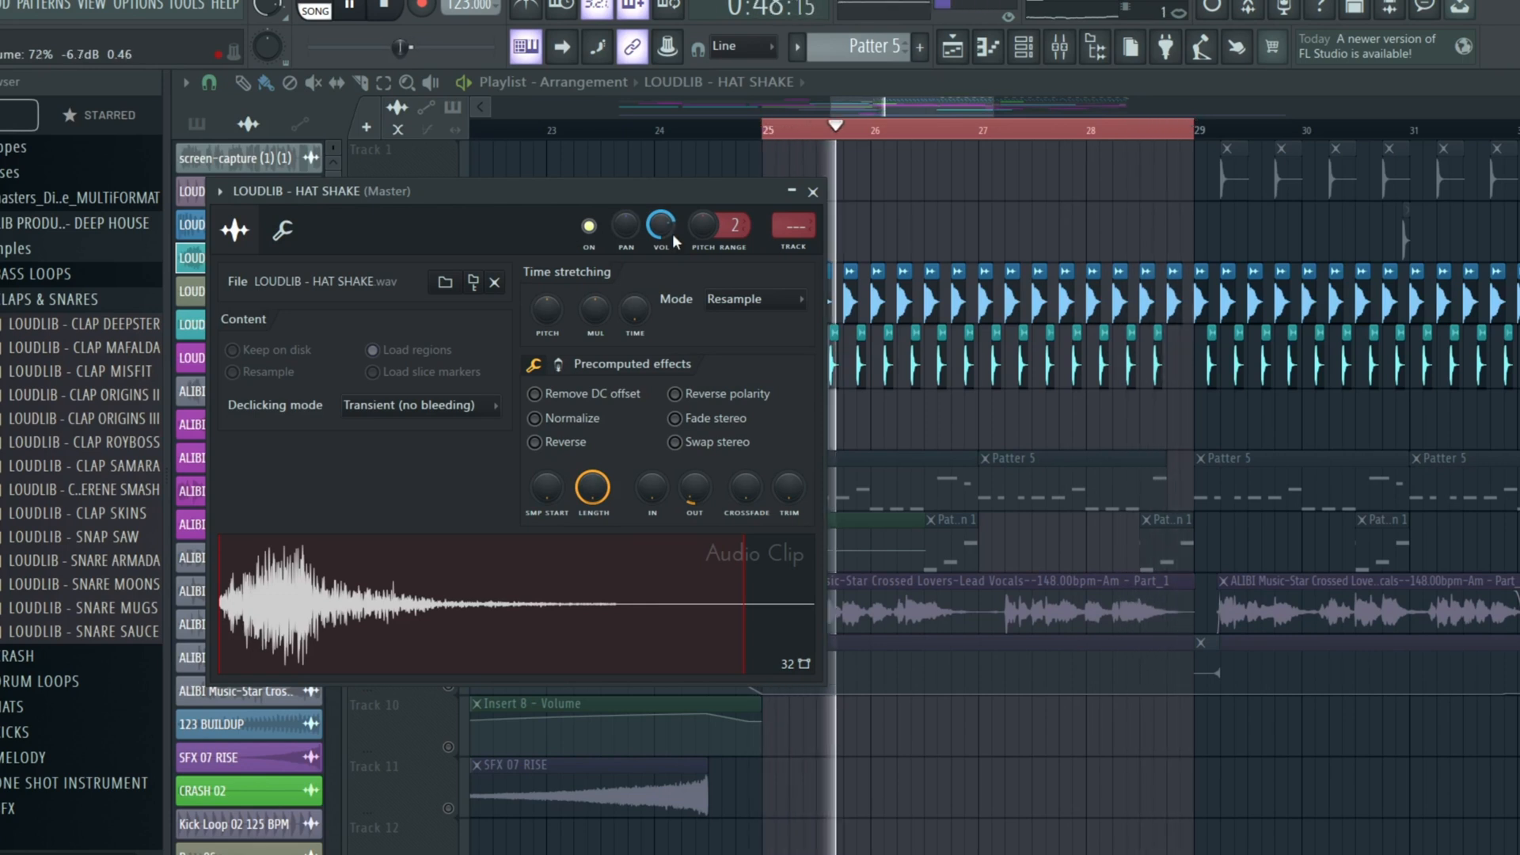
pyautogui.click(812, 191)
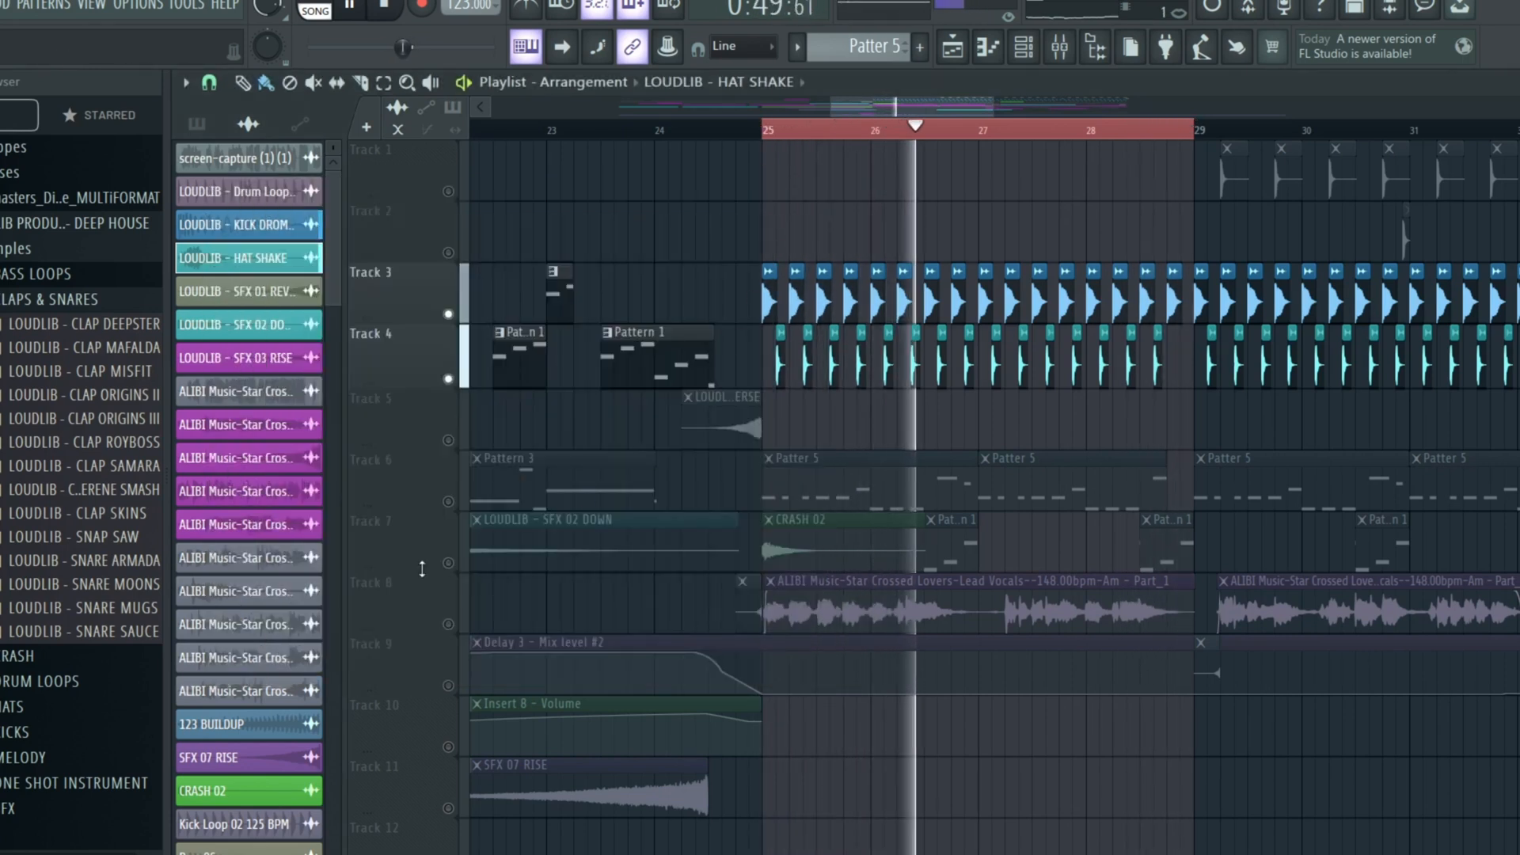
# - Unmute Track 6 and raise the Insert 4 mixer fader to about -5.0 dB while the section plays
pyautogui.click(435, 507)
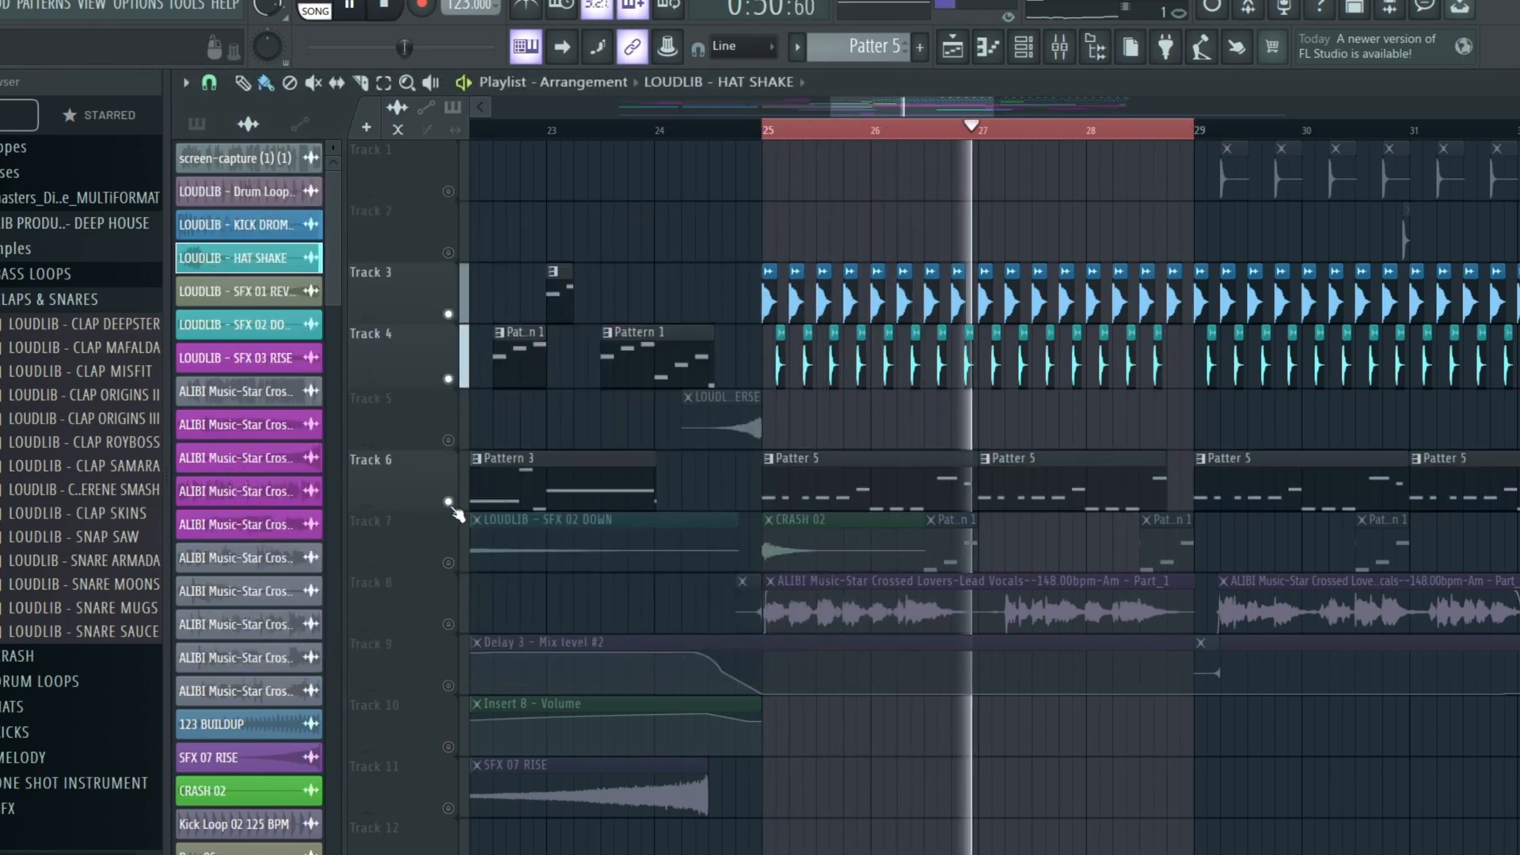
pyautogui.click(1061, 48)
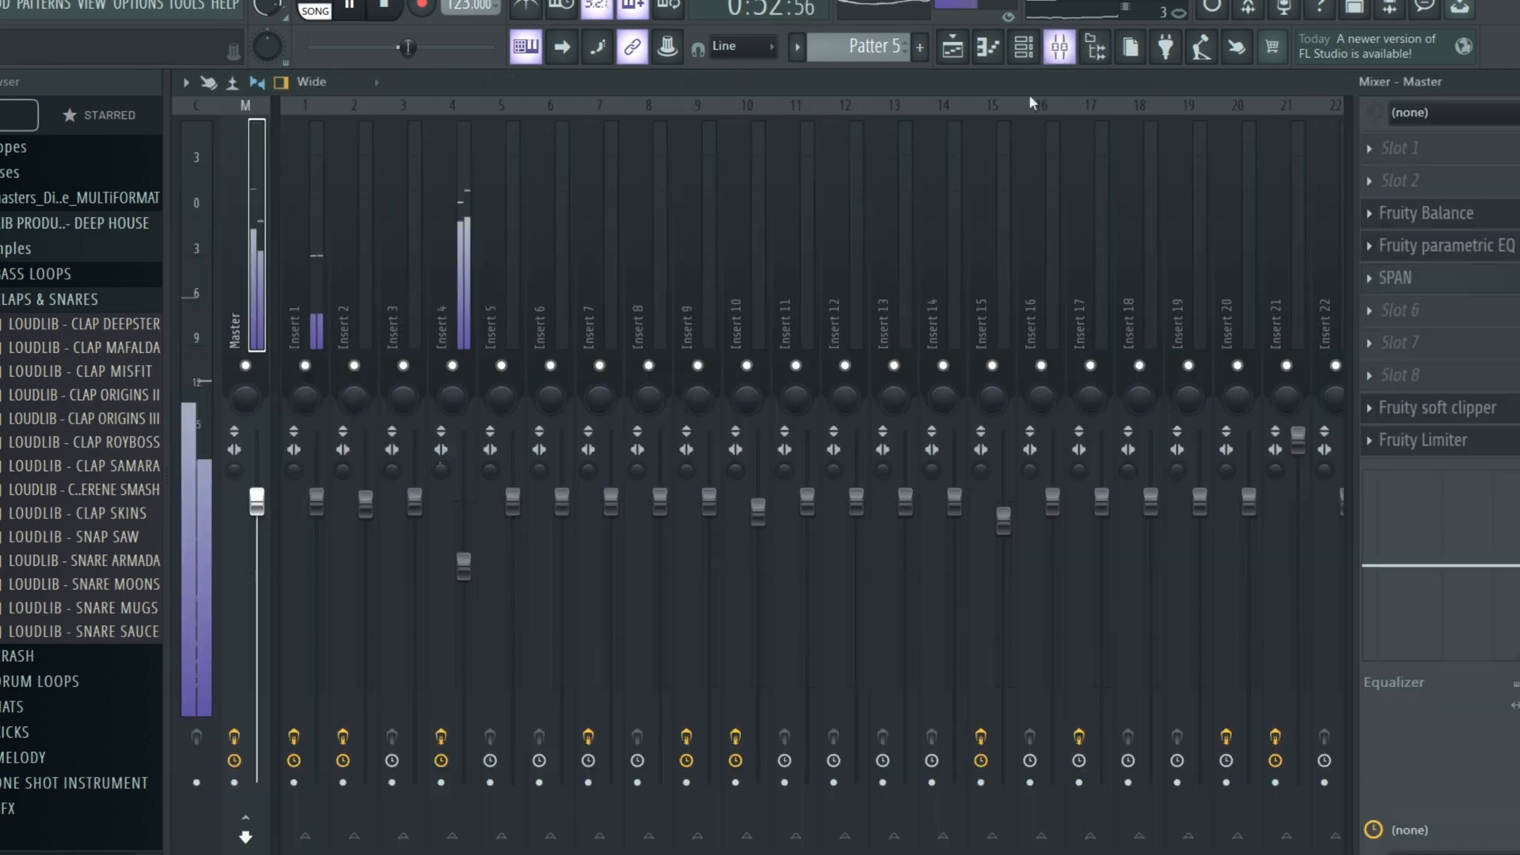
pyautogui.click(466, 567)
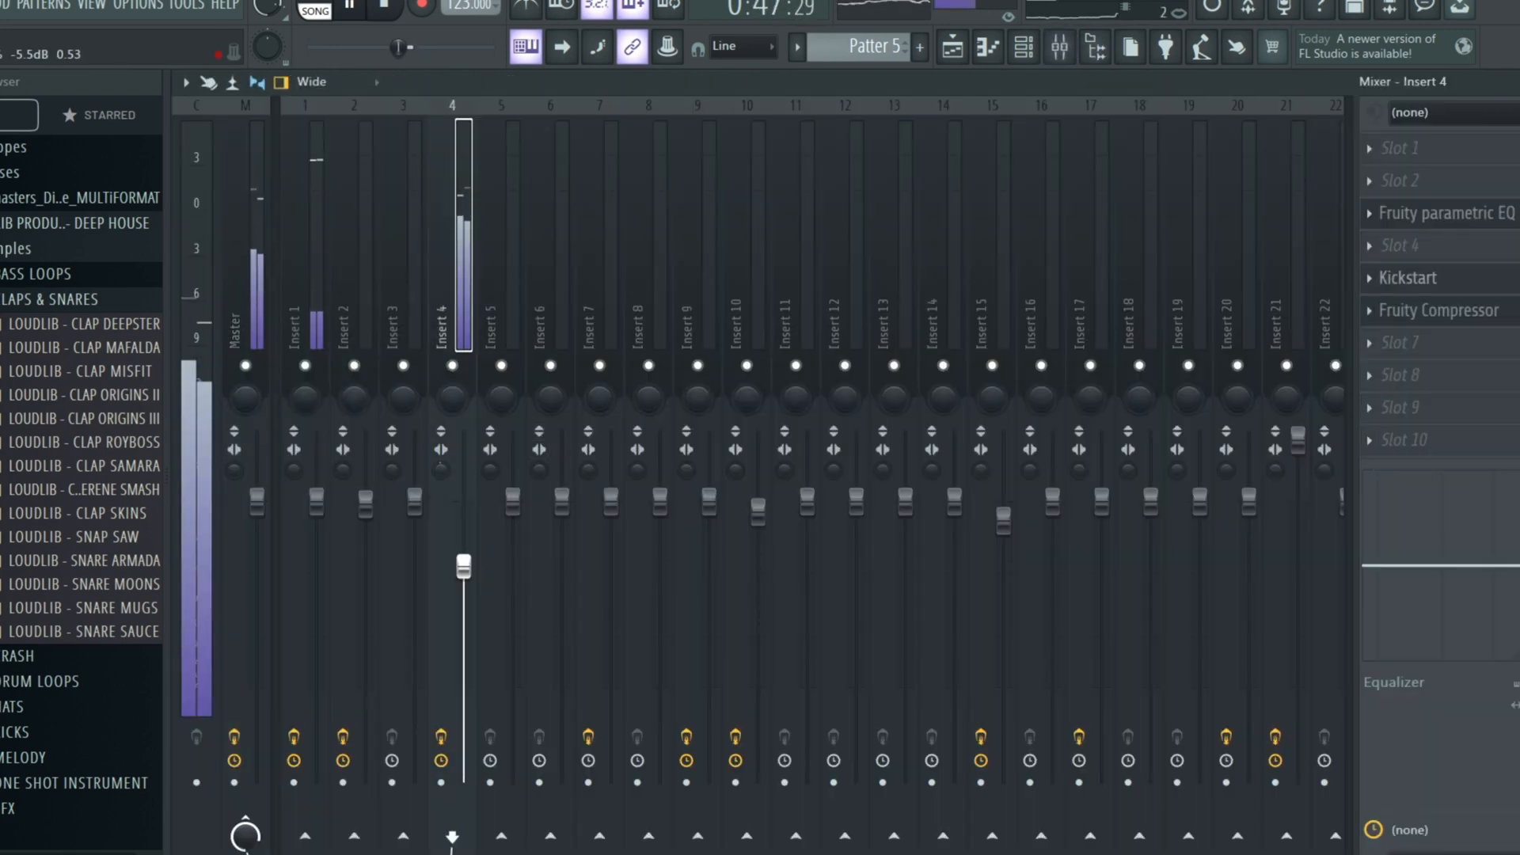
pyautogui.click(956, 46)
pyautogui.click(1061, 49)
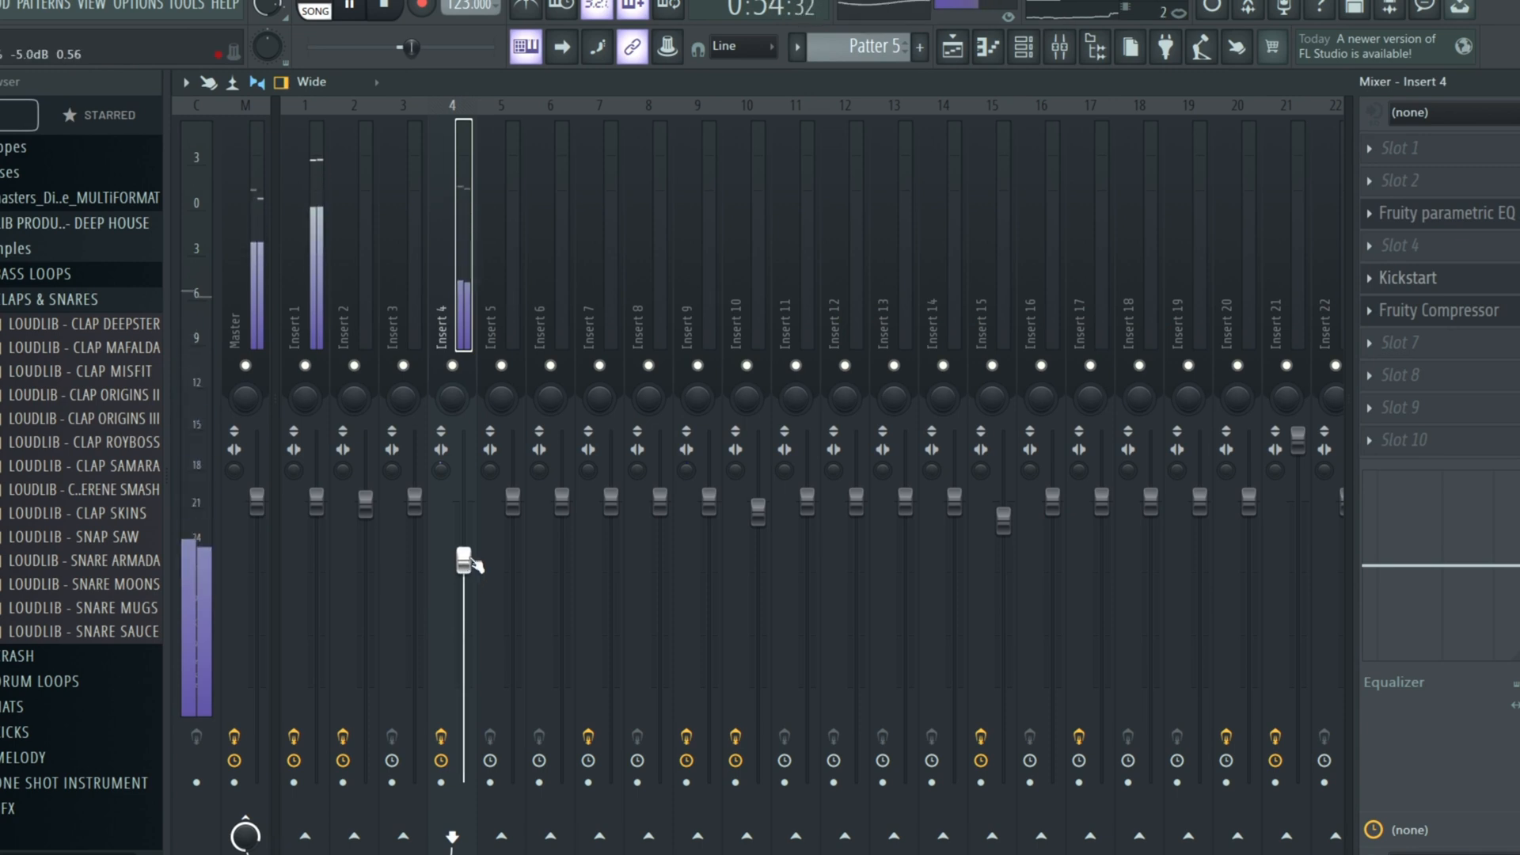
pyautogui.click(954, 47)
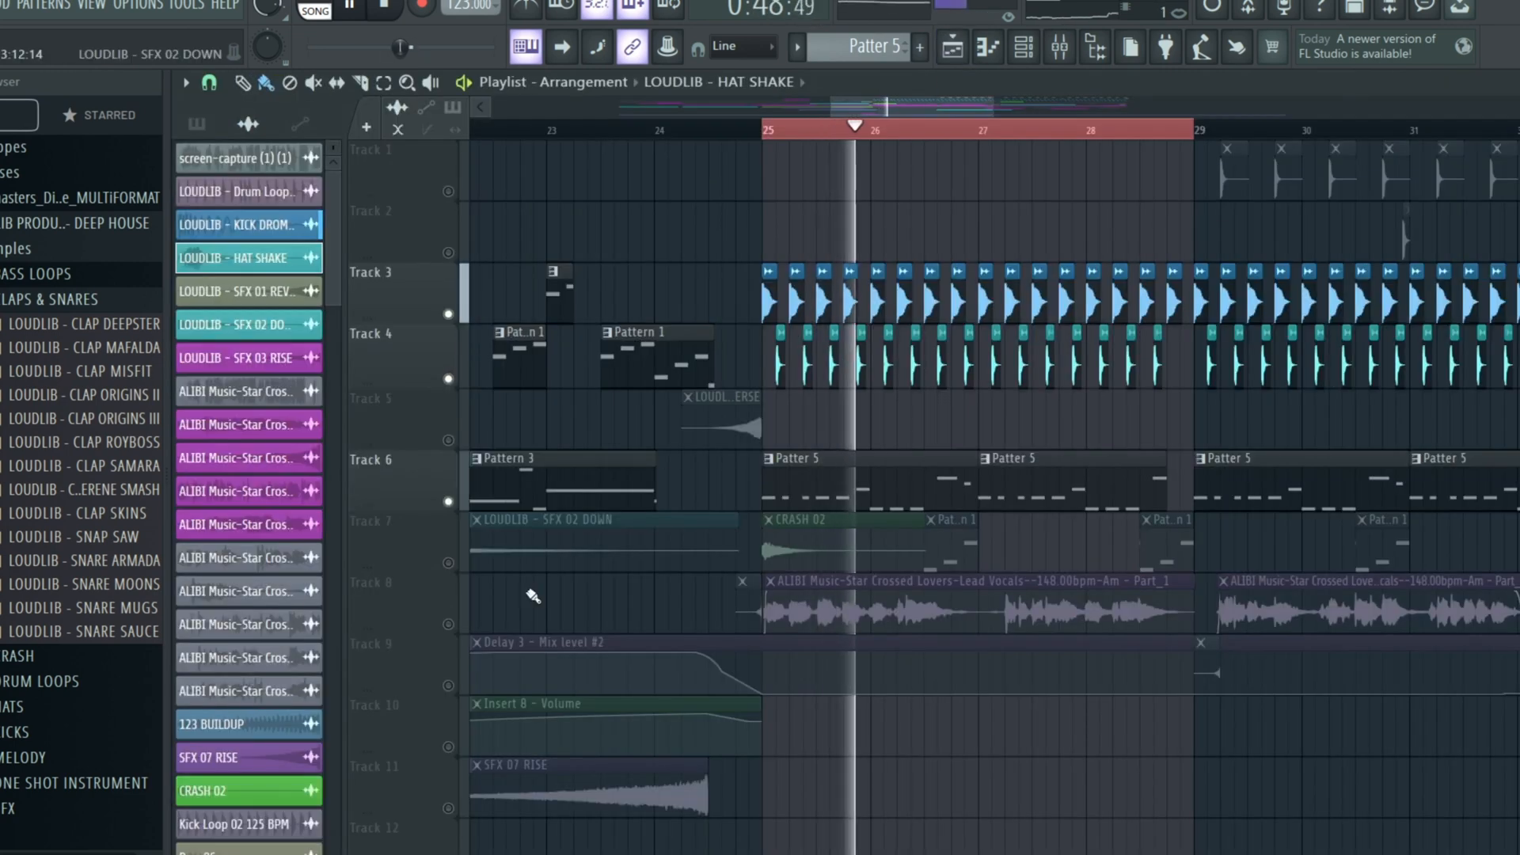
# - Unmute Tracks 7 and 8 and check the channel volume of the CRASH 02 sample
pyautogui.click(448, 563)
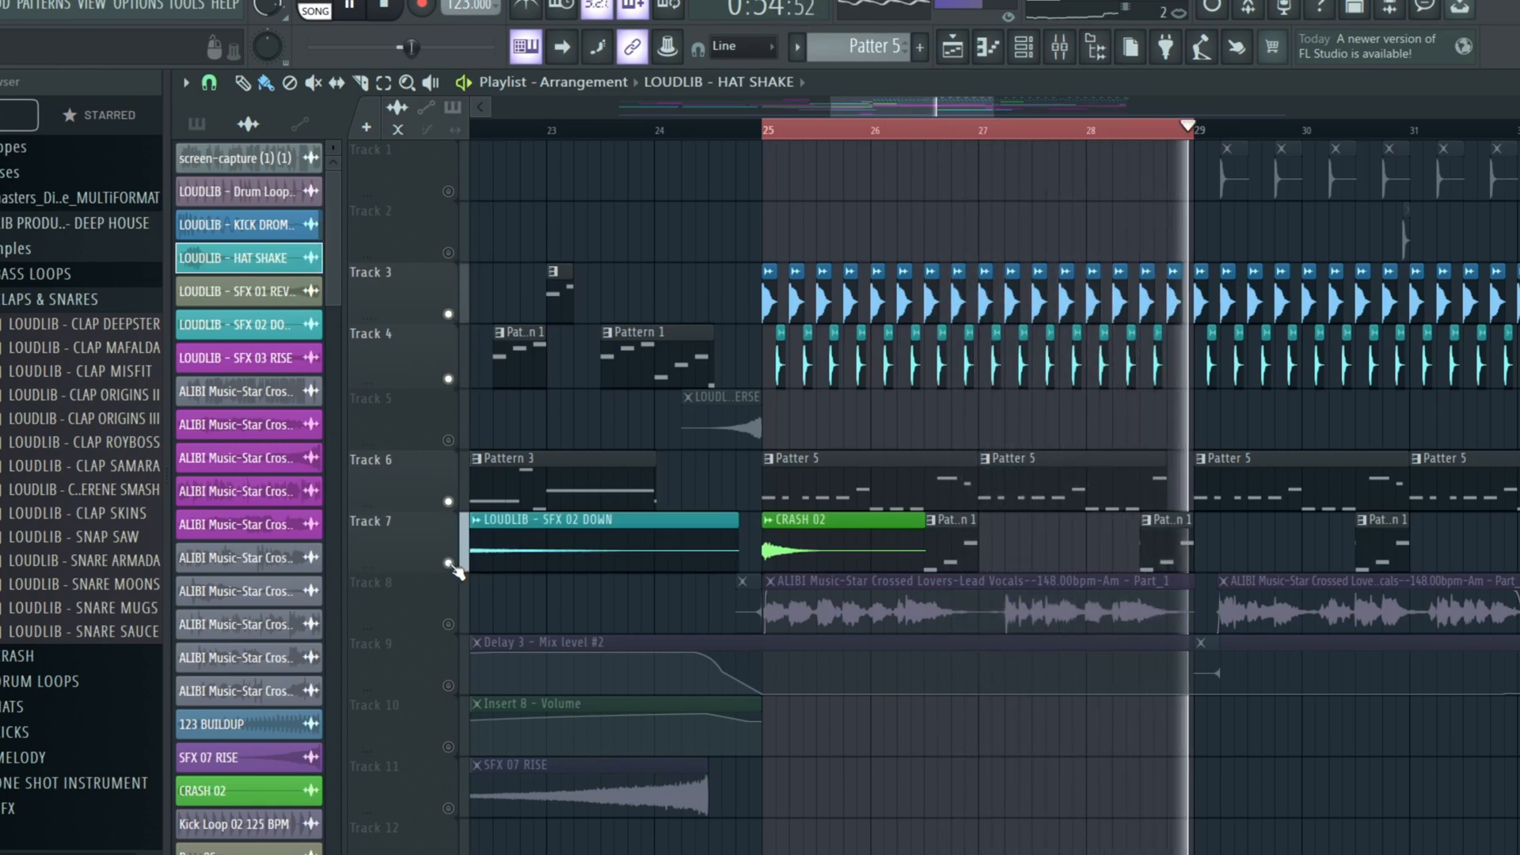
pyautogui.click(448, 624)
pyautogui.click(831, 556)
pyautogui.doubleClick(831, 557)
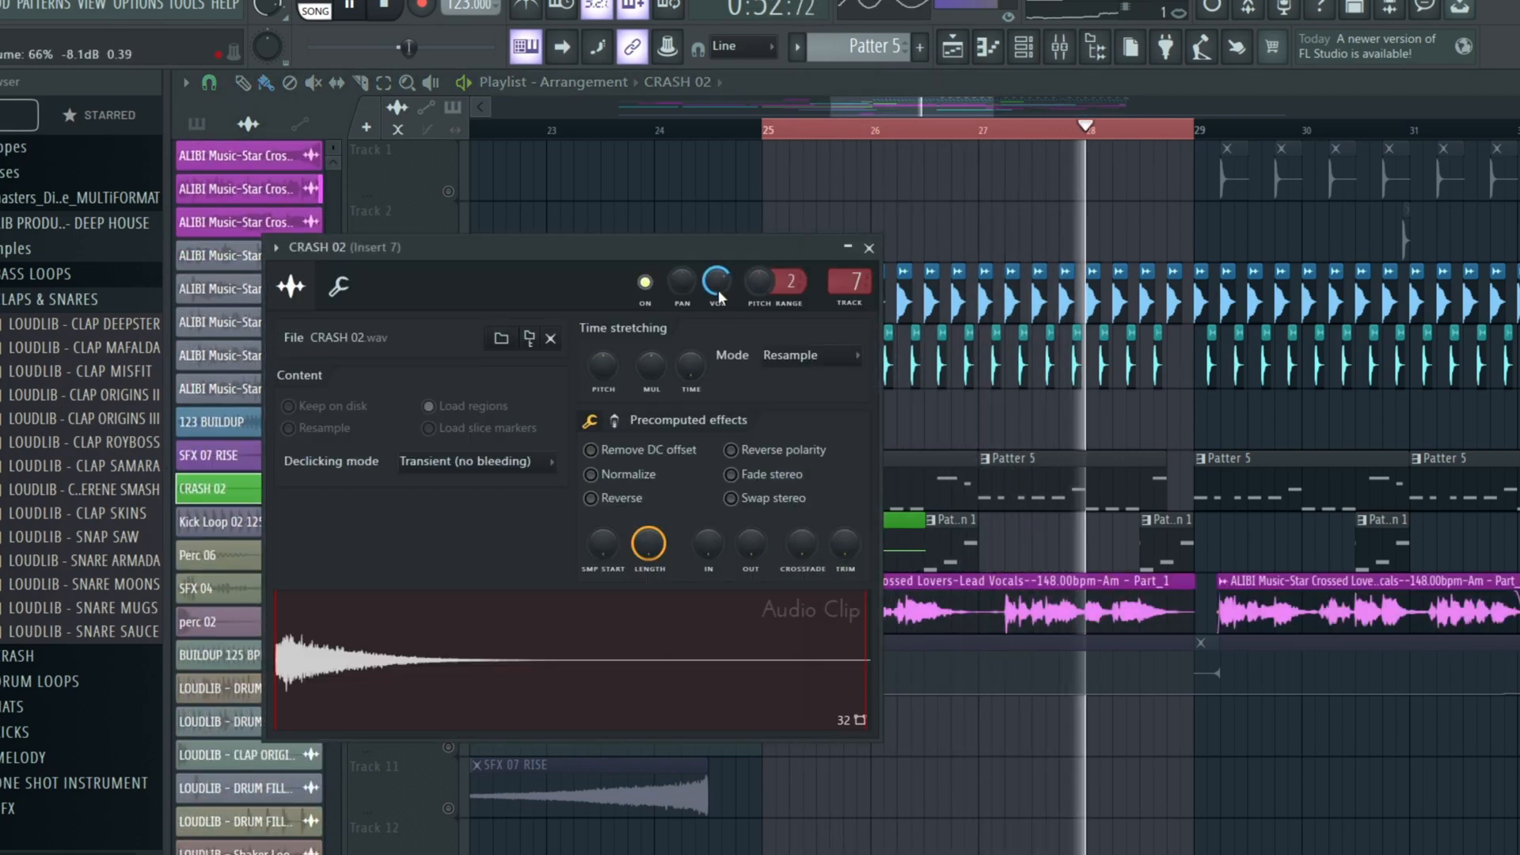
pyautogui.click(868, 247)
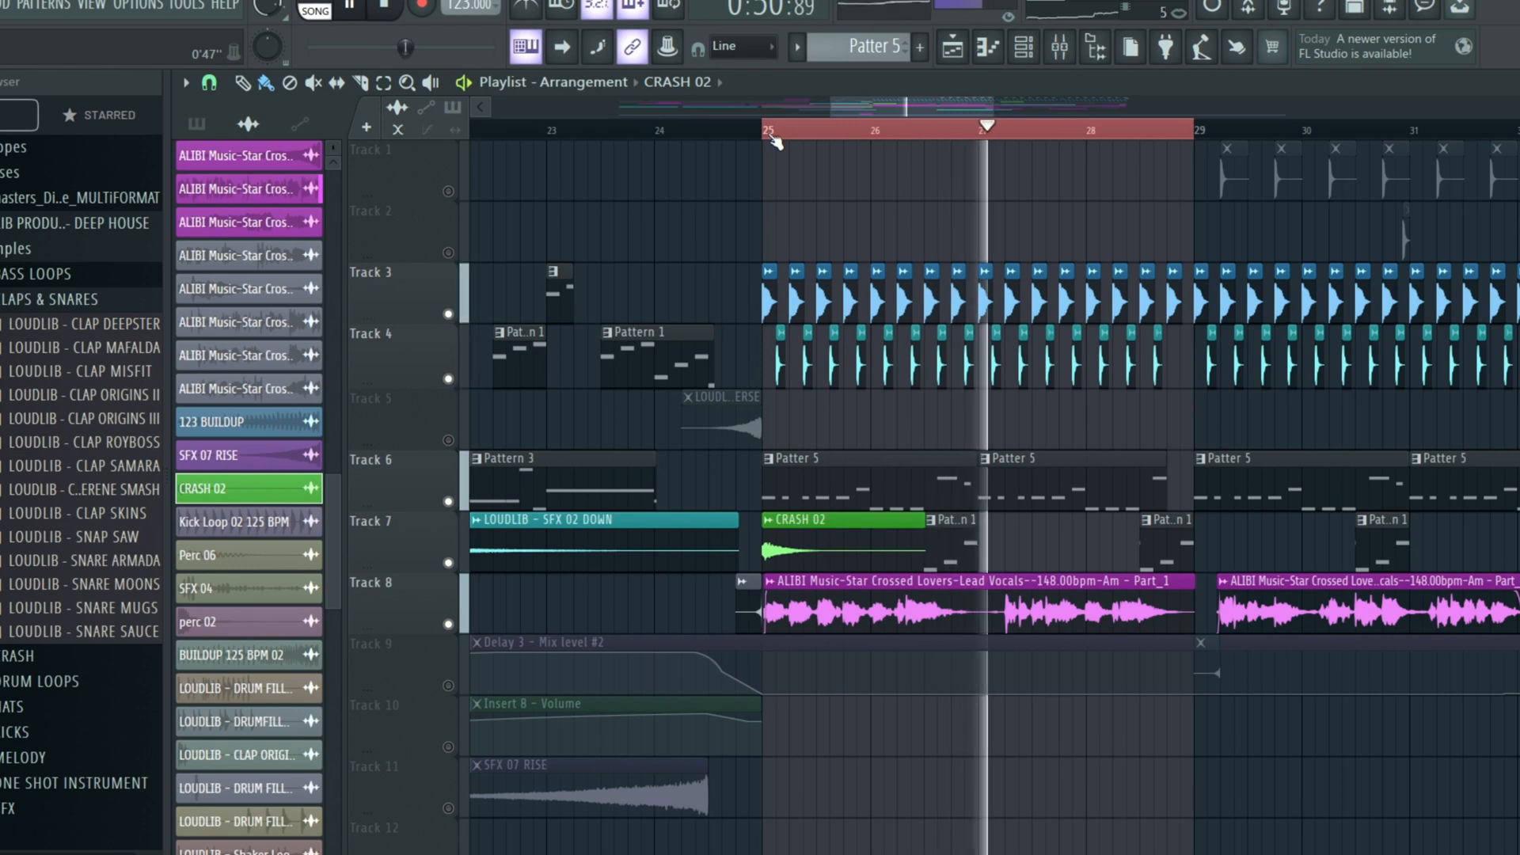
# - Extend the playback selection to run from bar 21 through bar 28 and unmute Tracks 11 and 5
pyautogui.moveTo(774, 135); pyautogui.dragTo(739, 129)
pyautogui.moveTo(573, 190); pyautogui.dragTo(592, 216)
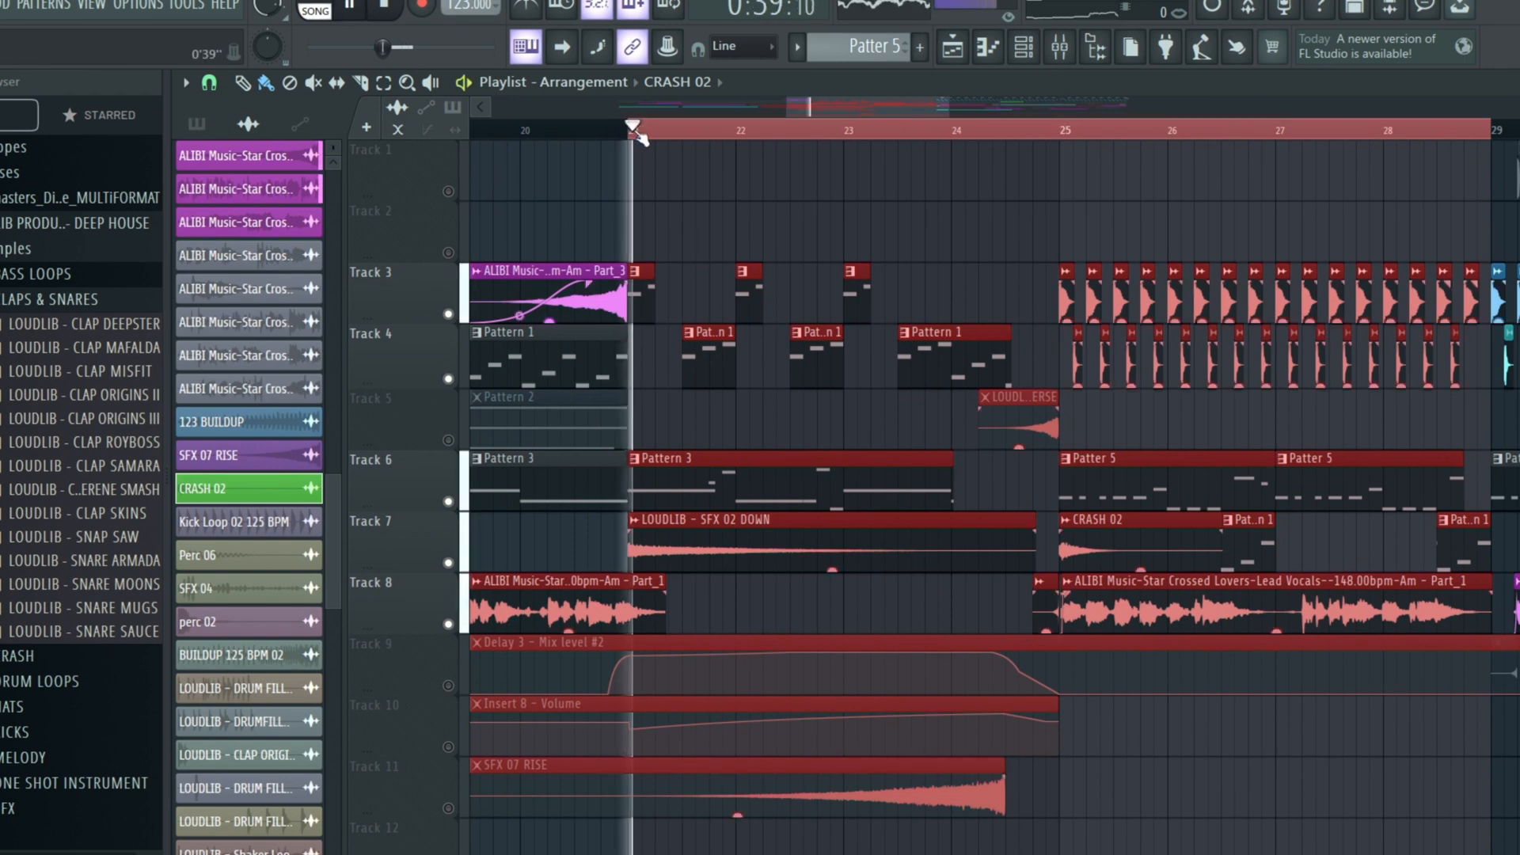
pyautogui.click(448, 808)
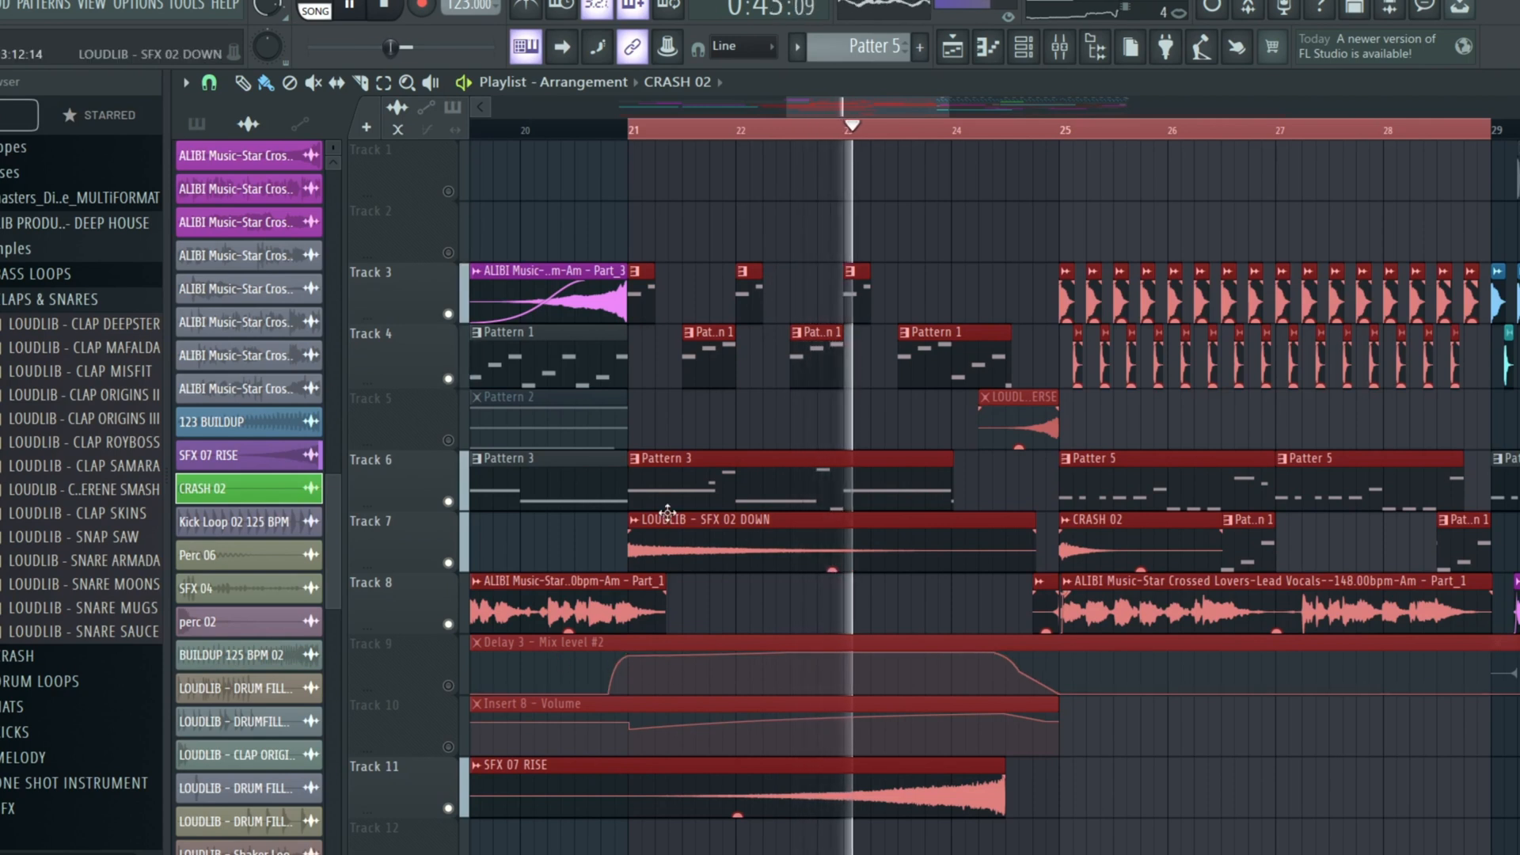
pyautogui.click(448, 440)
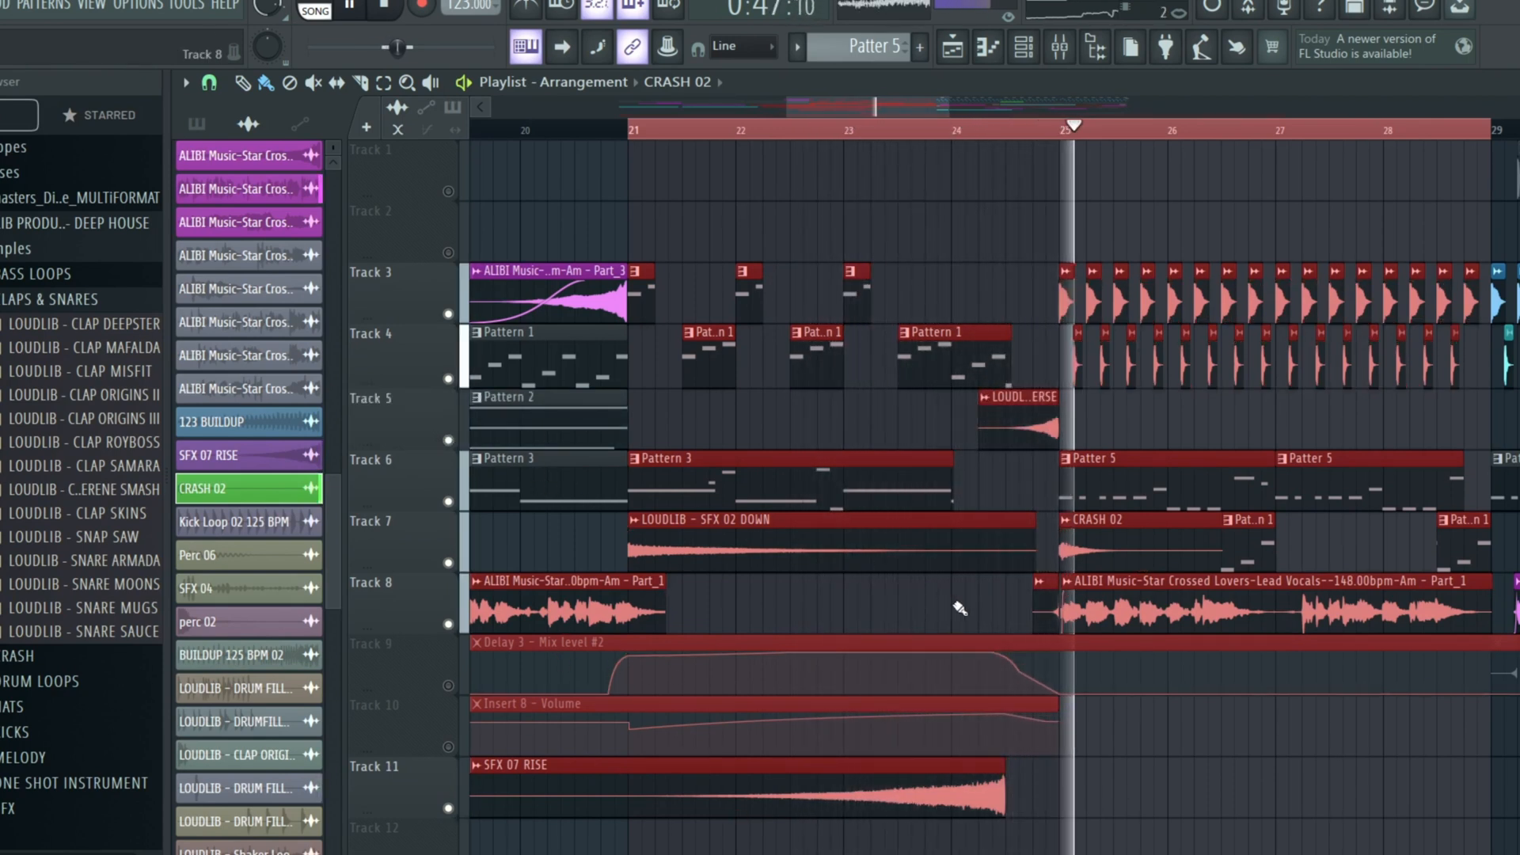
# - Check the SFX 07 RISE sample's channel volume and review the whole arrangement from bar 9 onward during playback
pyautogui.click(892, 767)
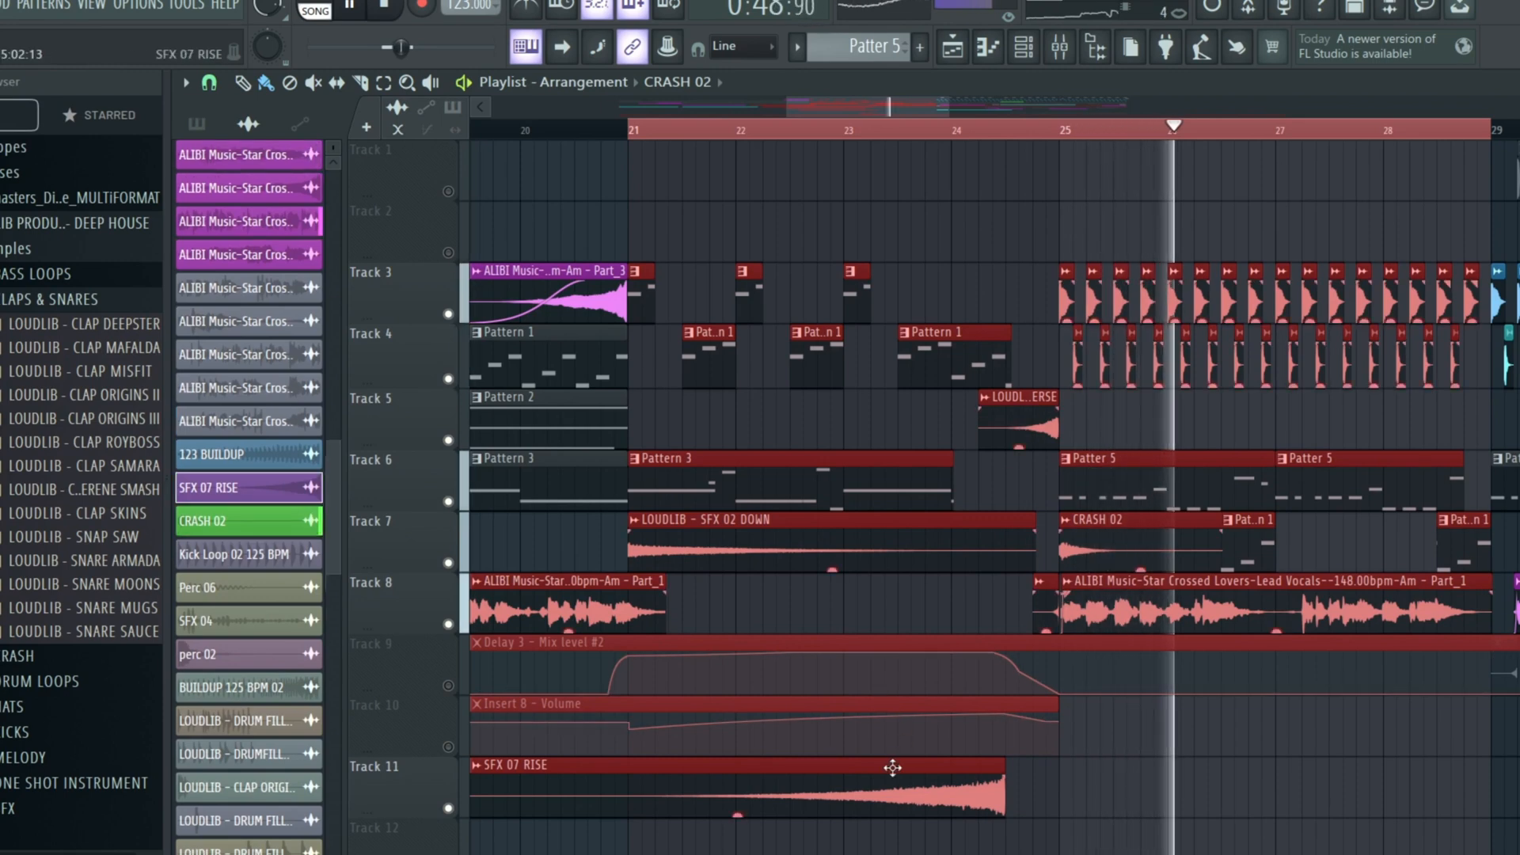
pyautogui.doubleClick(892, 768)
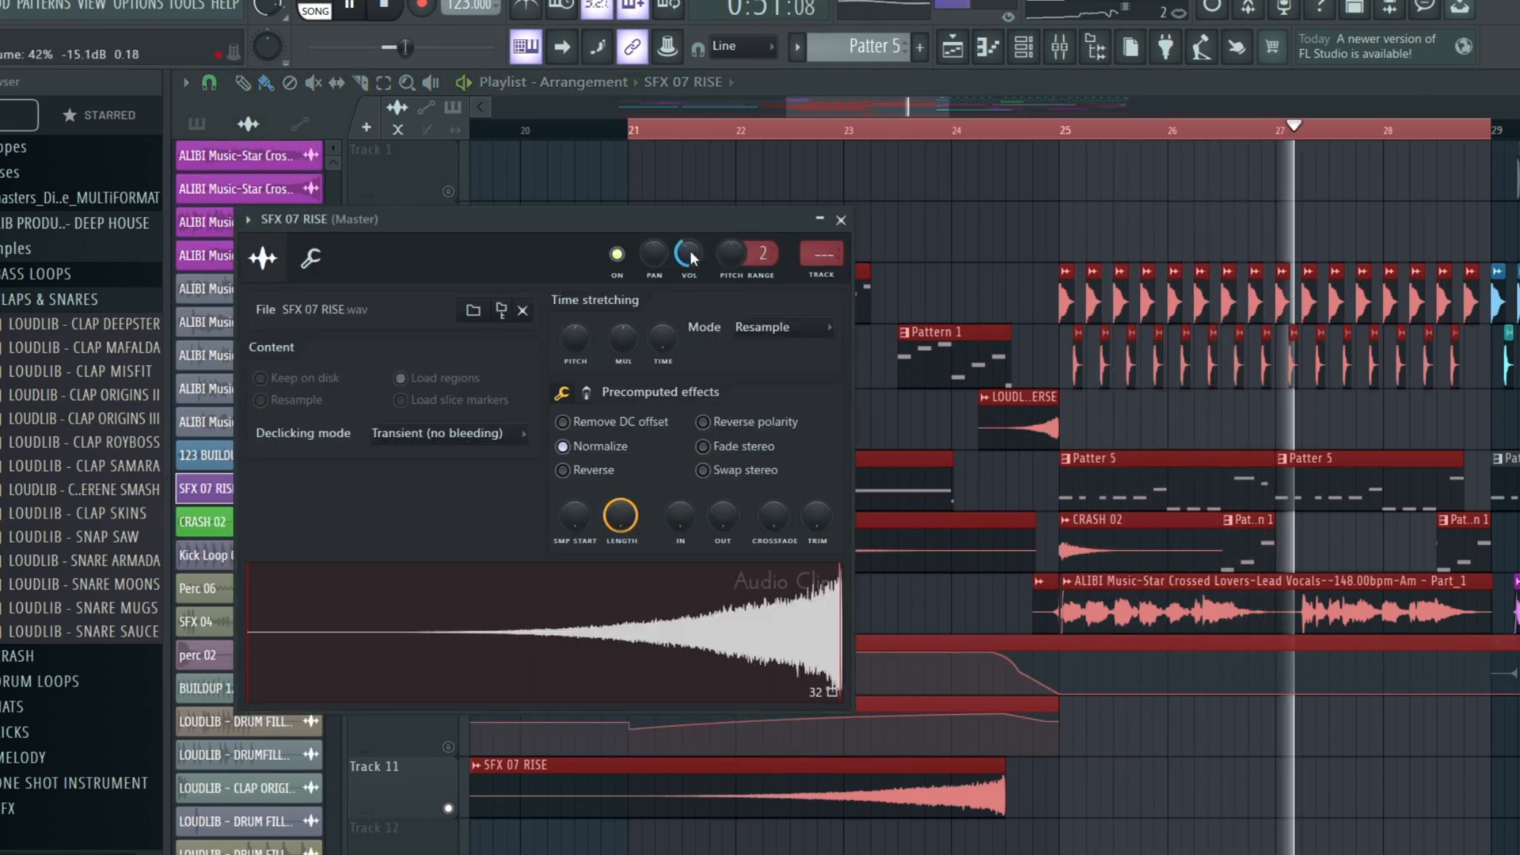
pyautogui.moveTo(890, 103); pyautogui.dragTo(946, 106)
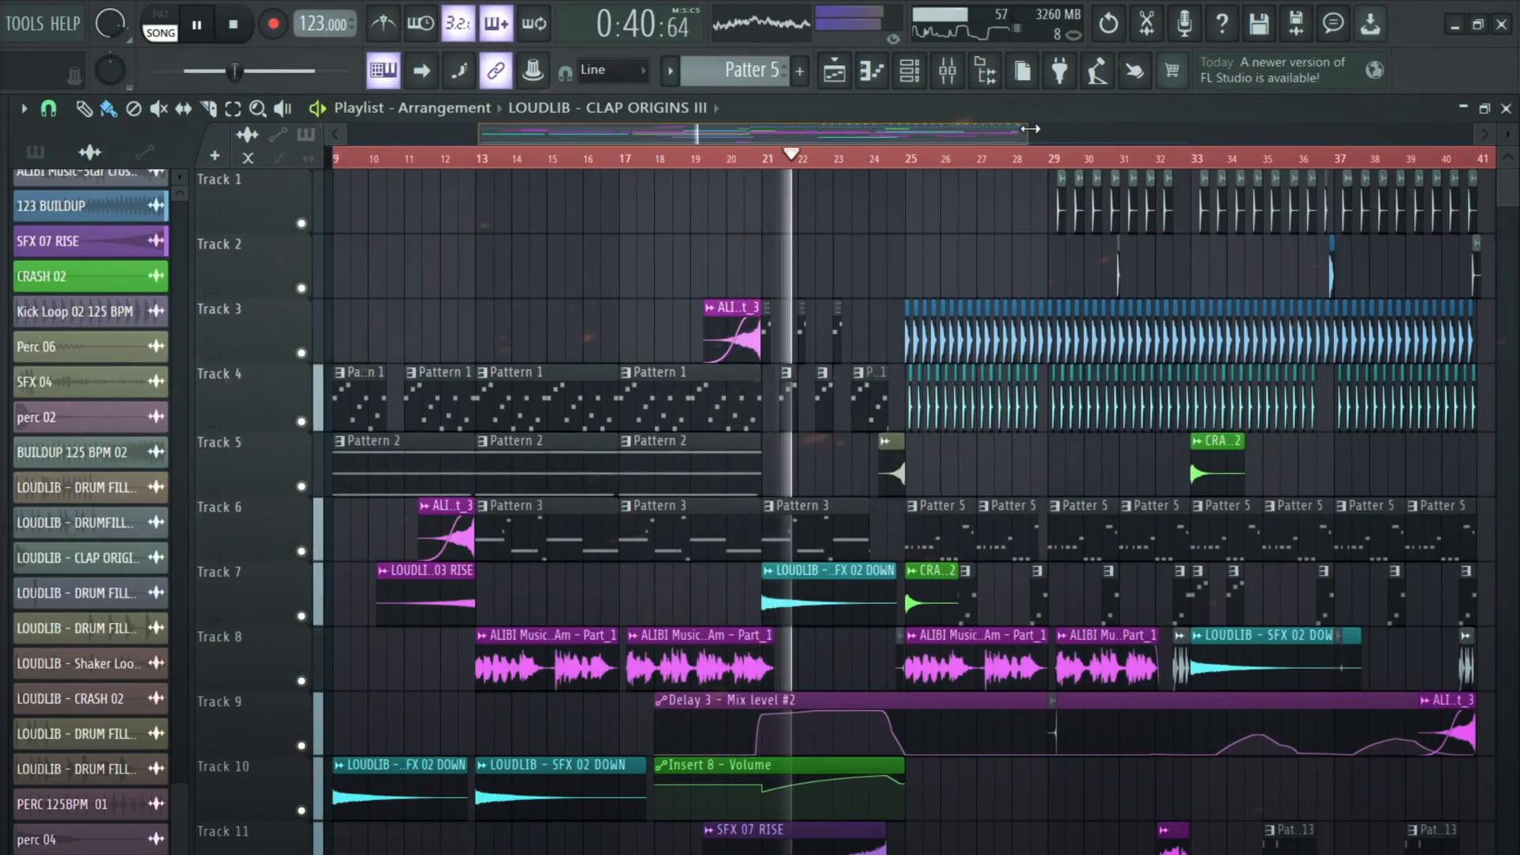
pyautogui.moveTo(1029, 128); pyautogui.dragTo(1125, 207)
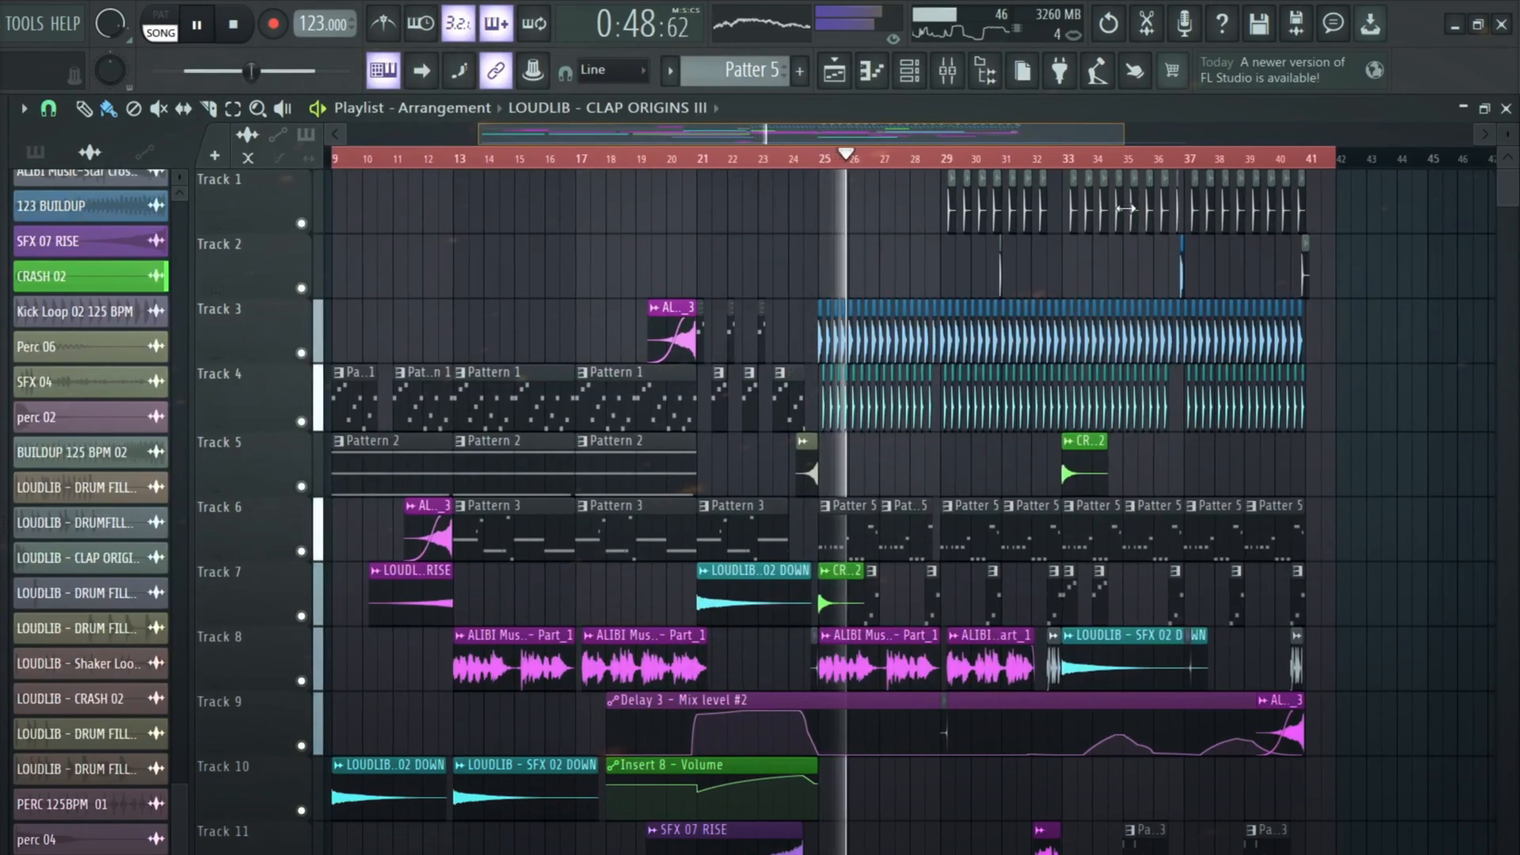